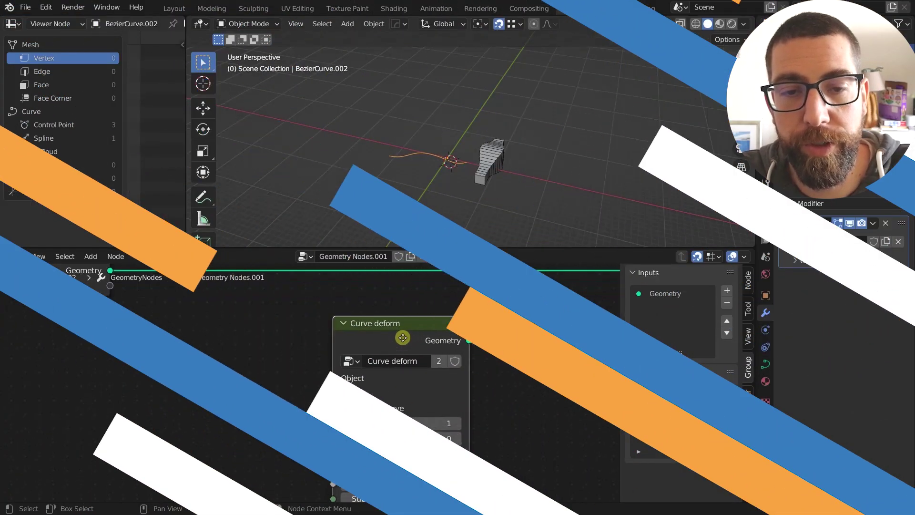
Step: Examine the Curve deform node's inputs and the curve and mesh in the 3D scene
{"action": "scroll", "coordinate": [403, 338], "scroll_direction": "down", "scroll_amount": 2}
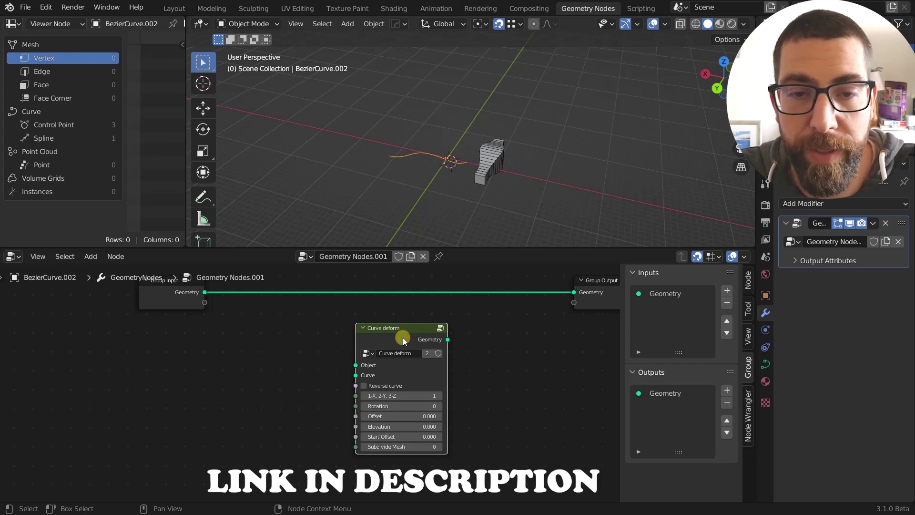
{"action": "middle_click_drag", "start_coordinate": [402, 337], "coordinate": [399, 343]}
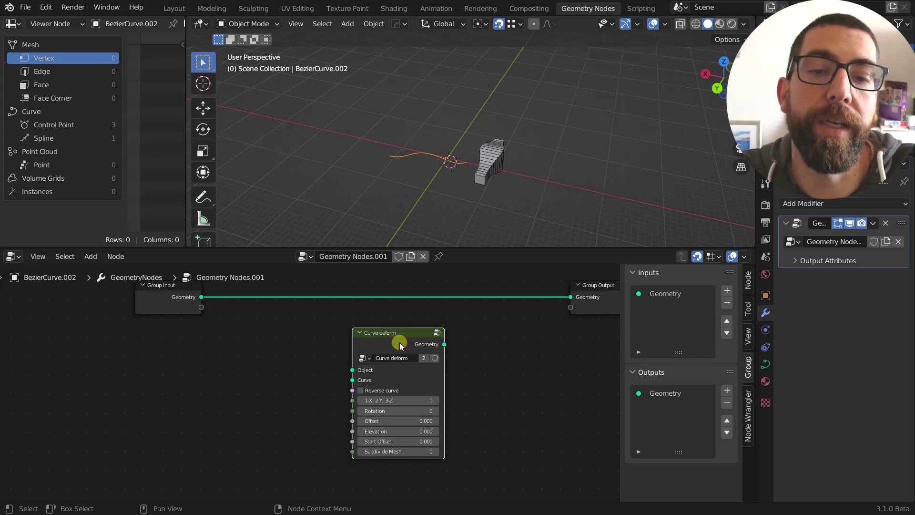
{"action": "middle_click_drag", "start_coordinate": [400, 342], "coordinate": [399, 369]}
{"action": "scroll", "coordinate": [398, 349], "scroll_direction": "down", "scroll_amount": 1}
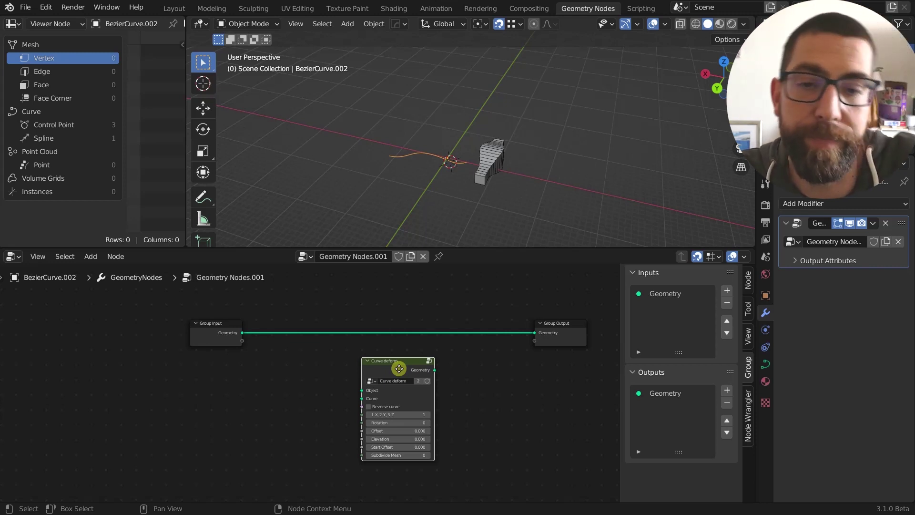
{"action": "scroll", "coordinate": [399, 368], "scroll_direction": "up", "scroll_amount": 4}
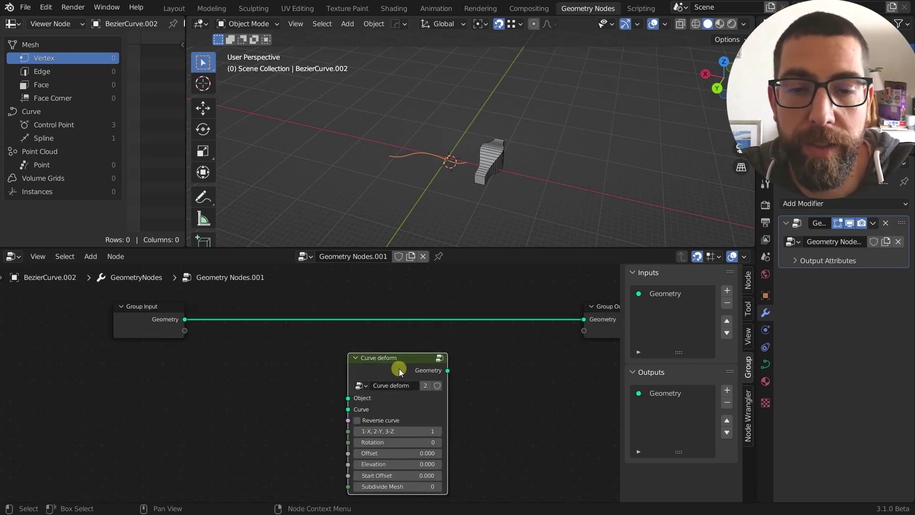
{"action": "middle_click_drag", "start_coordinate": [399, 368], "coordinate": [367, 366]}
{"action": "scroll", "coordinate": [367, 366], "scroll_direction": "down", "scroll_amount": 3}
{"action": "scroll", "coordinate": [441, 162], "scroll_direction": "up", "scroll_amount": 3}
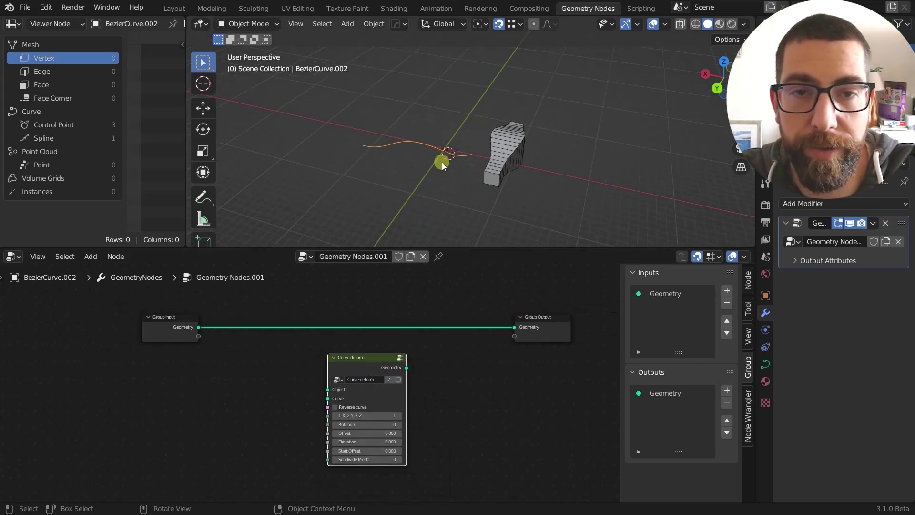
{"action": "middle_click_drag", "start_coordinate": [431, 141], "coordinate": [465, 161]}
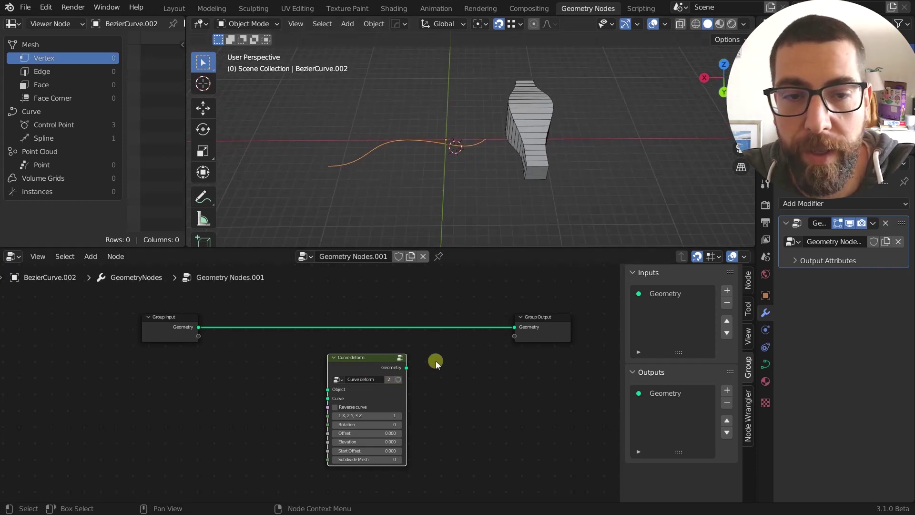
Step: Insert the Curve deform node into the link between Group Input and Group Output
{"action": "middle_click_drag", "start_coordinate": [436, 362], "coordinate": [427, 361]}
{"action": "scroll", "coordinate": [325, 377], "scroll_direction": "up", "scroll_amount": 2}
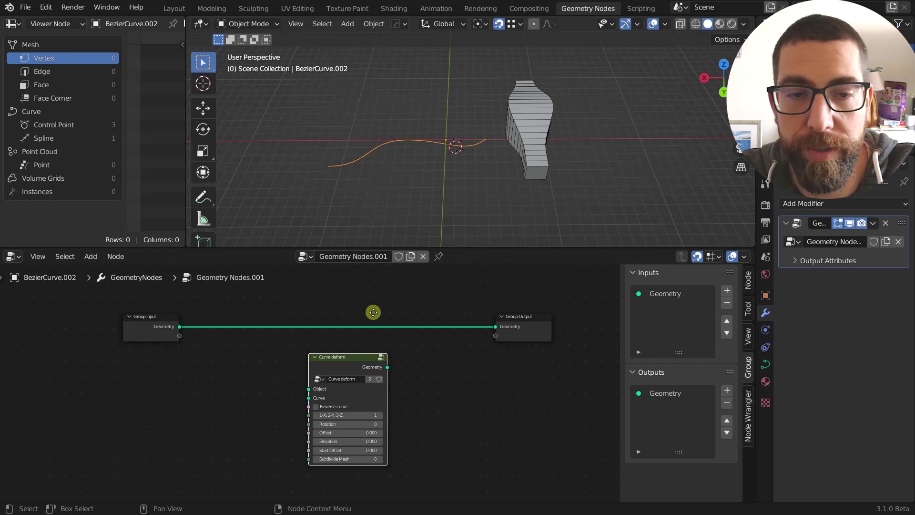
{"action": "left_click_drag", "start_coordinate": [359, 353], "coordinate": [358, 305]}
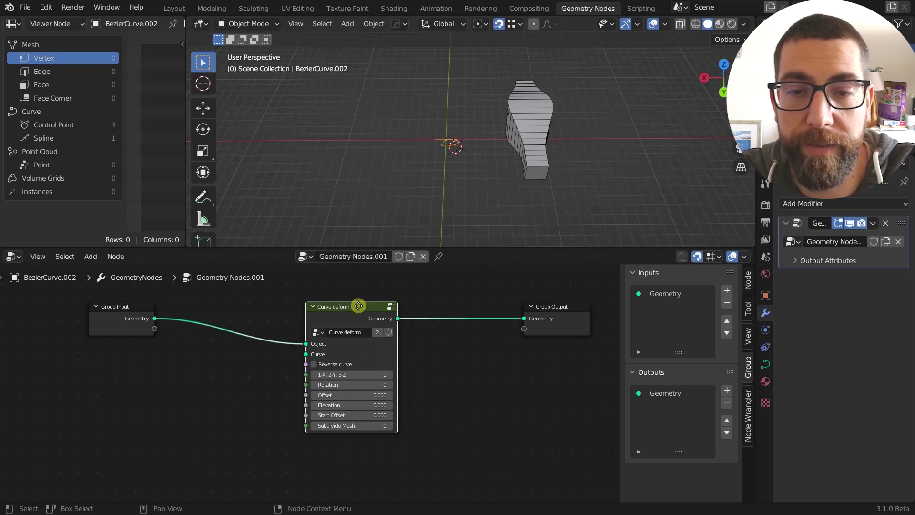
{"action": "scroll", "coordinate": [315, 341], "scroll_direction": "up", "scroll_amount": 3}
{"action": "scroll", "coordinate": [330, 336], "scroll_direction": "down", "scroll_amount": 1}
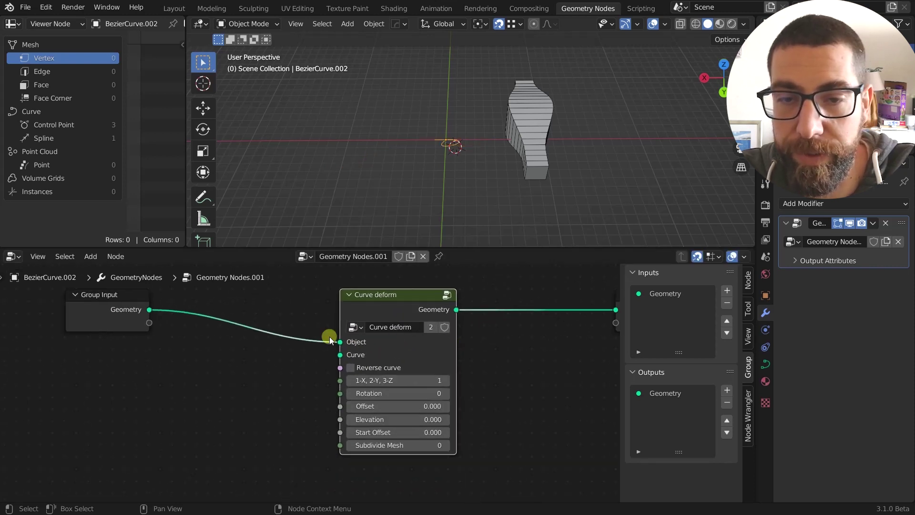
Step: Rewire the Group Input geometry to the Curve deform node's Curve input and remove its link to the Object input
{"action": "mouse_move", "coordinate": [164, 320]}
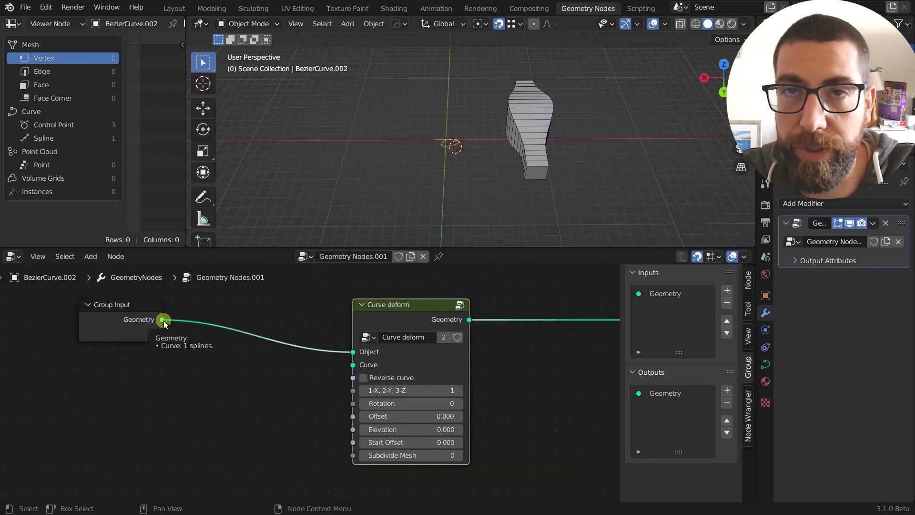
{"action": "left_click_drag", "start_coordinate": [163, 319], "coordinate": [370, 365]}
{"action": "scroll", "coordinate": [372, 366], "scroll_direction": "up", "scroll_amount": 3}
{"action": "key", "text": "F3"}
{"action": "key", "text": "Escape"}
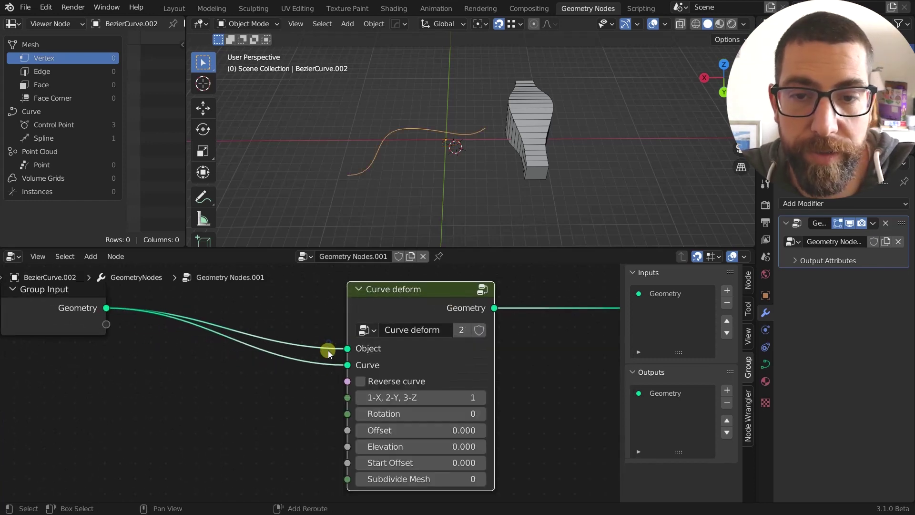
{"action": "right_click_drag", "start_coordinate": [315, 352], "coordinate": [314, 356], "text": "shift"}
{"action": "key", "text": "x"}
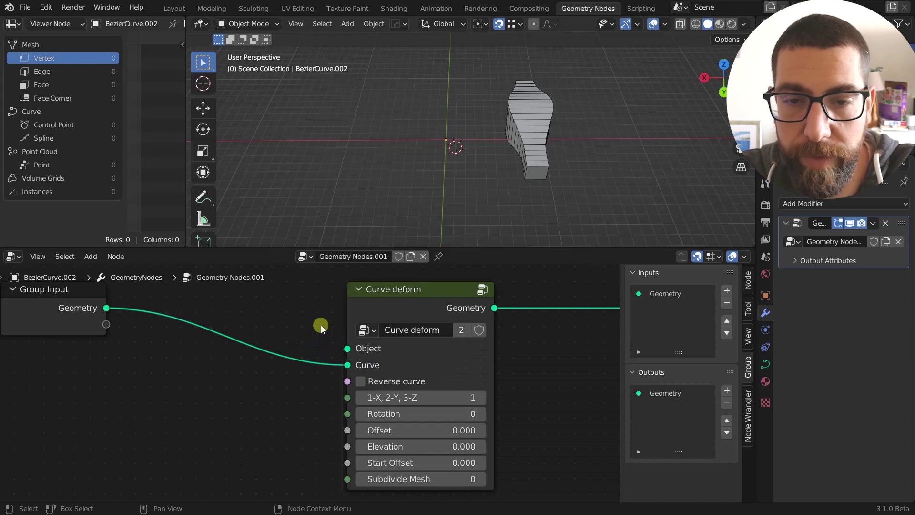
Step: Inspect the node chain with its unconnected Object input and view the striped mesh up close
{"action": "middle_click_drag", "start_coordinate": [443, 356], "coordinate": [399, 354]}
{"action": "scroll", "coordinate": [399, 353], "scroll_direction": "down", "scroll_amount": 6}
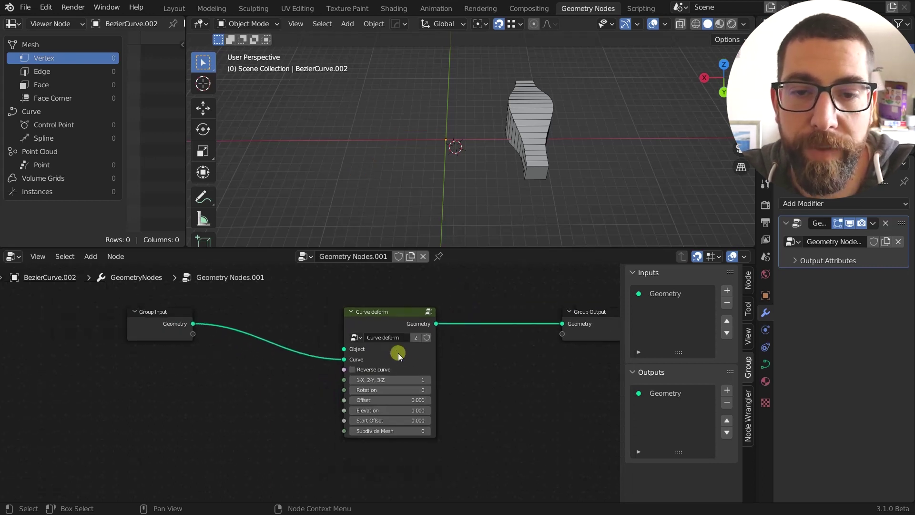
{"action": "middle_click_drag", "start_coordinate": [490, 351], "coordinate": [468, 353]}
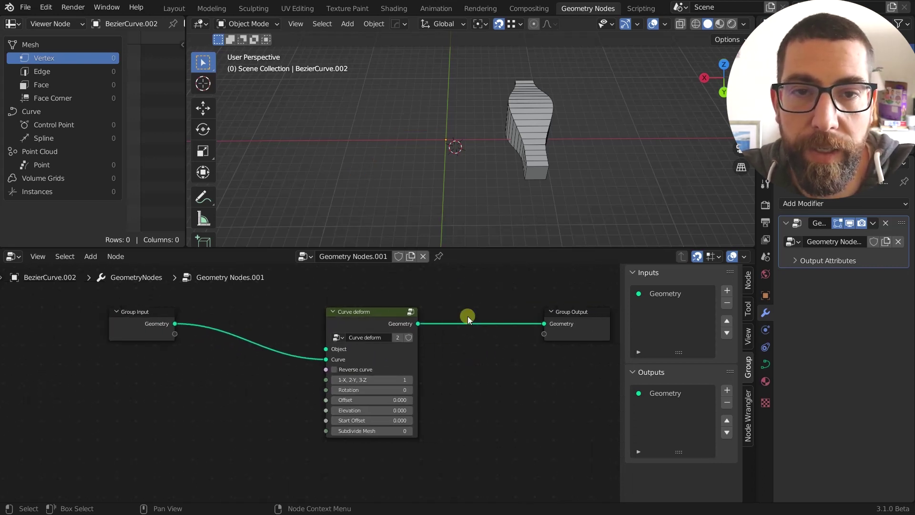
{"action": "scroll", "coordinate": [462, 349], "scroll_direction": "up", "scroll_amount": 2}
{"action": "scroll", "coordinate": [462, 349], "scroll_direction": "down", "scroll_amount": 2}
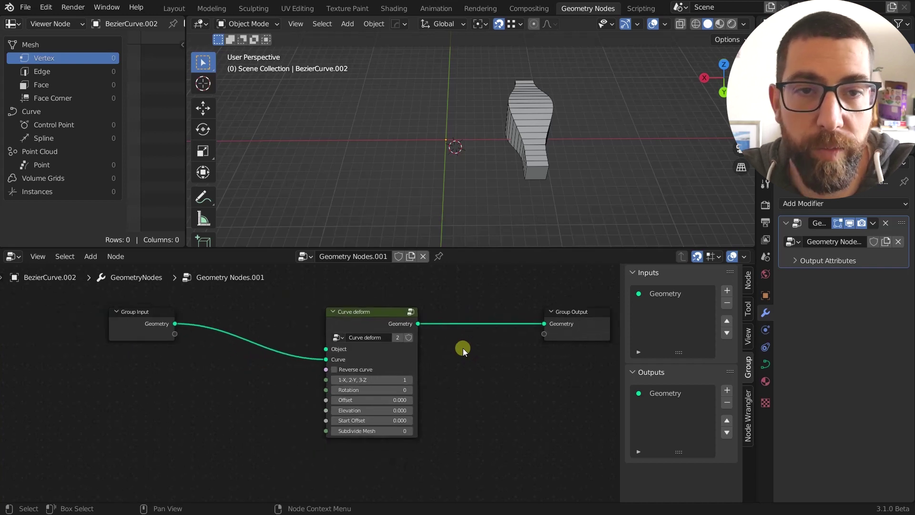
{"action": "scroll", "coordinate": [470, 102], "scroll_direction": "up", "scroll_amount": 5}
{"action": "scroll", "coordinate": [336, 339], "scroll_direction": "up", "scroll_amount": 2}
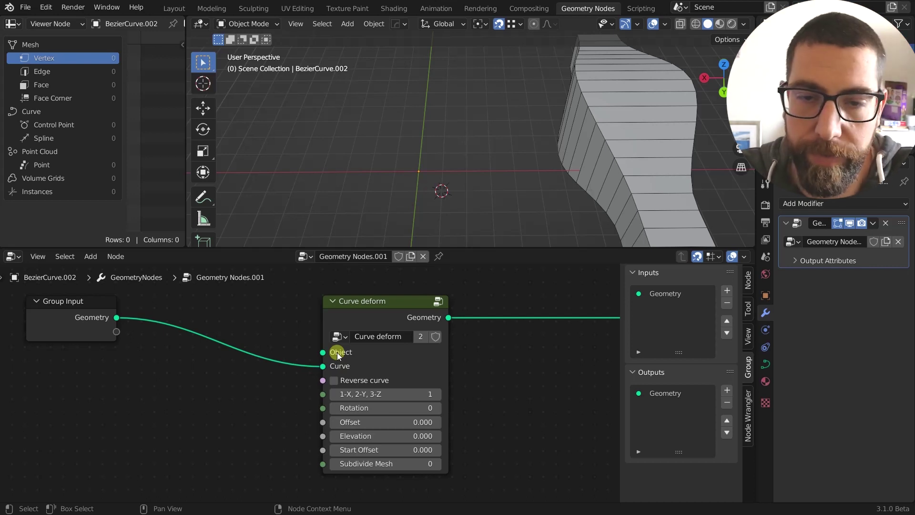
{"action": "scroll", "coordinate": [338, 355], "scroll_direction": "down", "scroll_amount": 2}
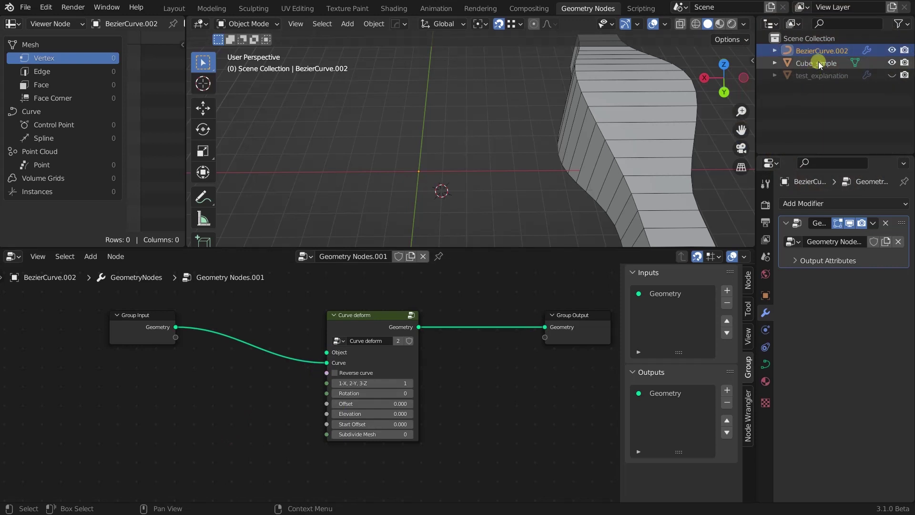
Step: Bring Cube_simple into the node tree as an Object Info node and connect its Geometry to the Curve deform node's Object input
{"action": "left_click_drag", "start_coordinate": [818, 64], "coordinate": [202, 438]}
{"action": "scroll", "coordinate": [300, 406], "scroll_direction": "down", "scroll_amount": 4}
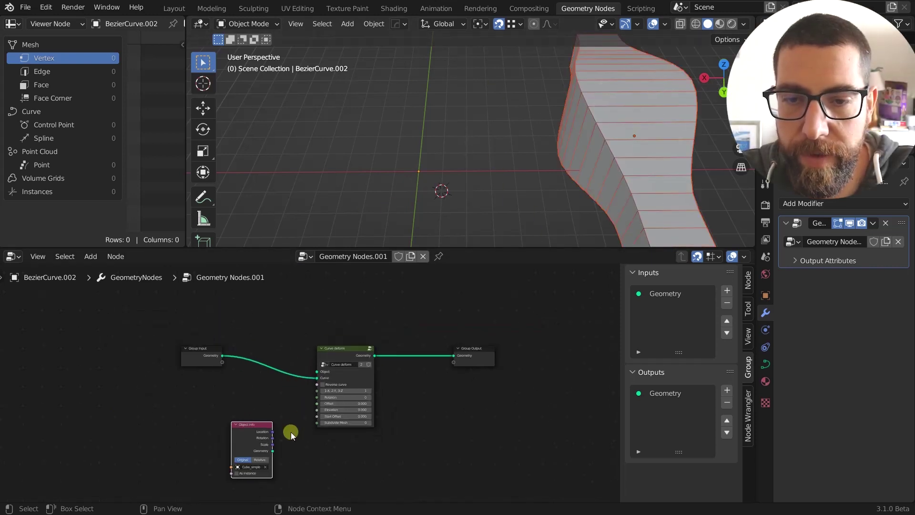
{"action": "middle_click_drag", "start_coordinate": [291, 431], "coordinate": [292, 380]}
{"action": "scroll", "coordinate": [279, 377], "scroll_direction": "up", "scroll_amount": 2}
{"action": "left_click_drag", "start_coordinate": [267, 373], "coordinate": [274, 350]}
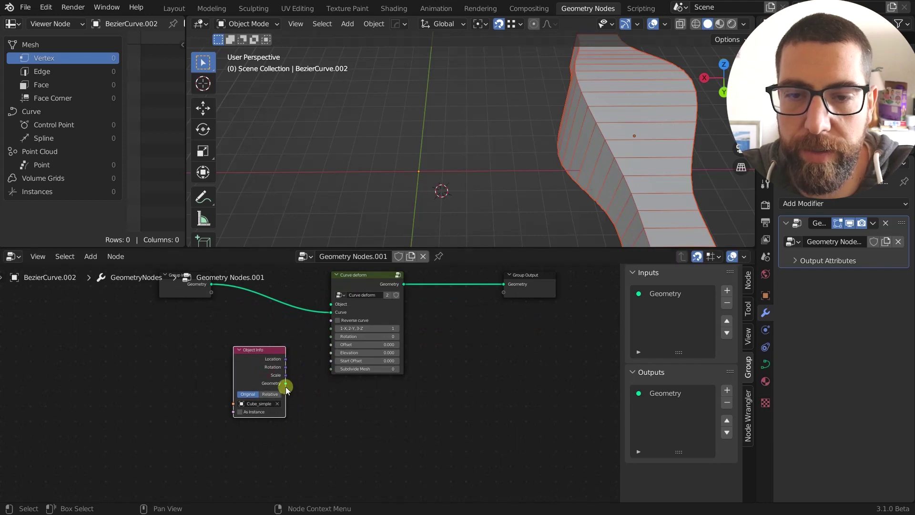
{"action": "left_click_drag", "start_coordinate": [285, 383], "coordinate": [330, 304]}
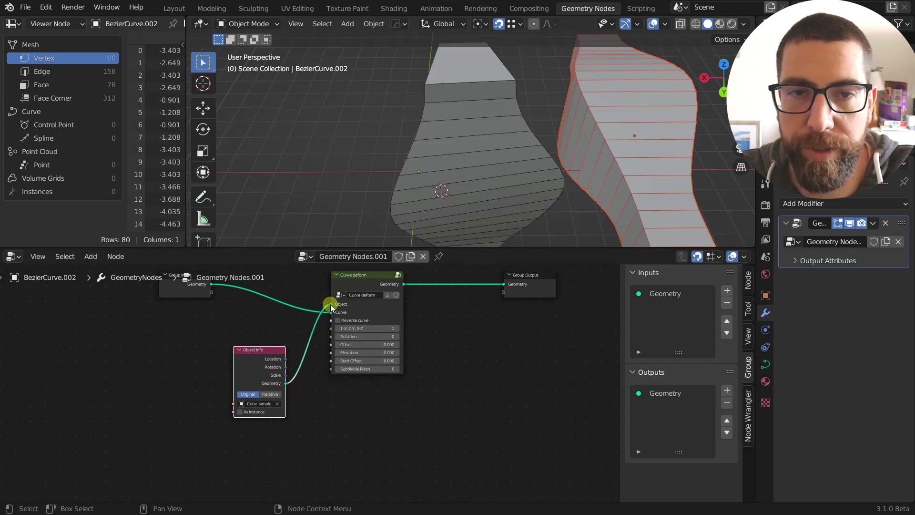
Step: Compare the deformed mesh with the original from several angles and check the Curve deform node's axis setting
{"action": "middle_click_drag", "start_coordinate": [458, 191], "coordinate": [518, 137]}
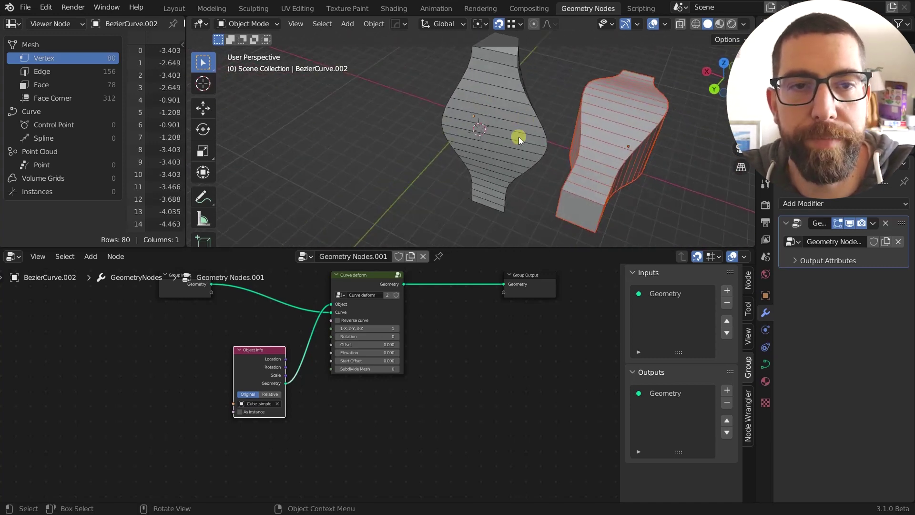
{"action": "scroll", "coordinate": [380, 385], "scroll_direction": "up", "scroll_amount": 3}
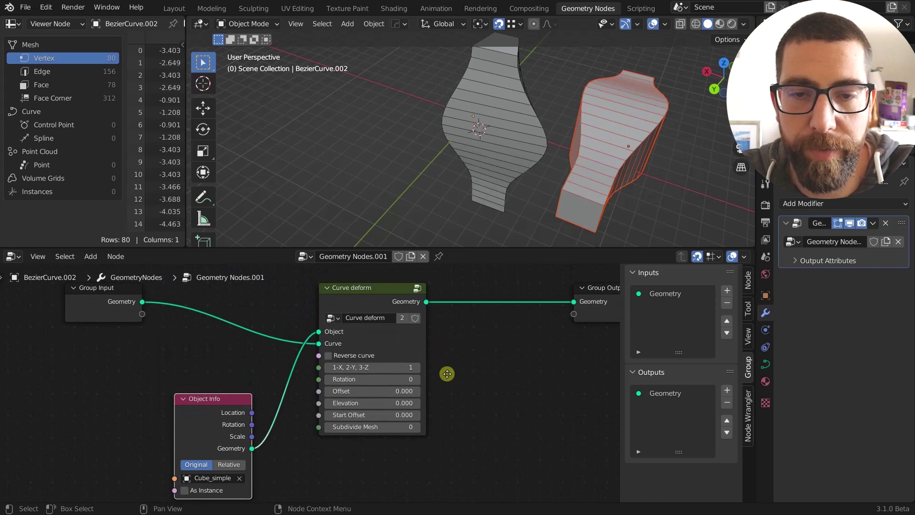
{"action": "scroll", "coordinate": [447, 373], "scroll_direction": "up", "scroll_amount": 1}
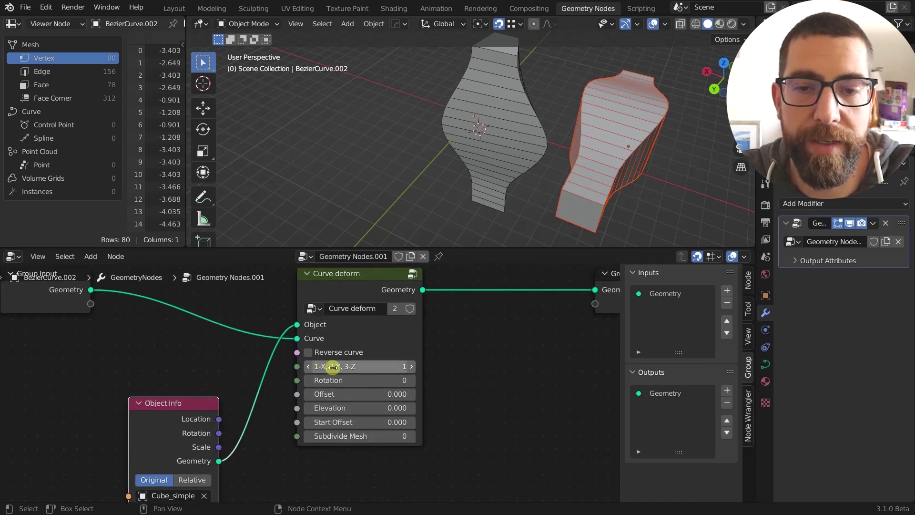
{"action": "middle_click_drag", "start_coordinate": [569, 156], "coordinate": [486, 158]}
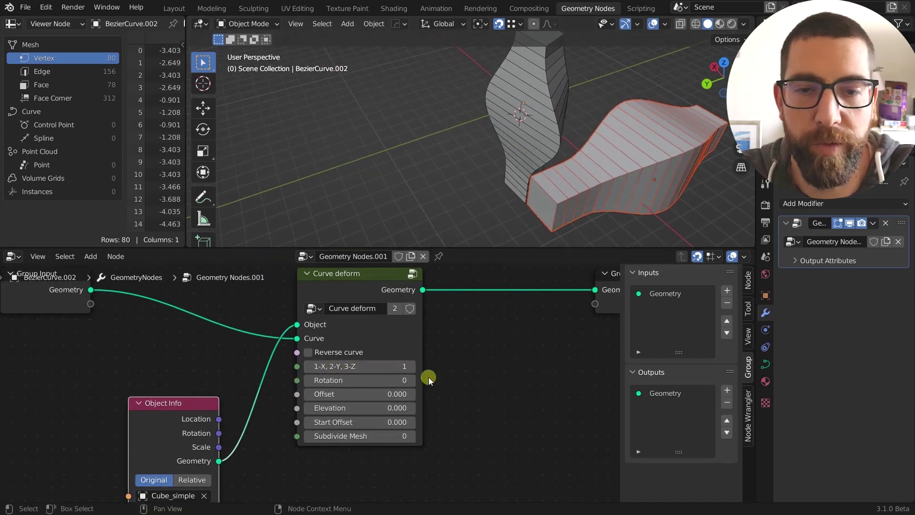
{"action": "scroll", "coordinate": [429, 379], "scroll_direction": "up", "scroll_amount": 1}
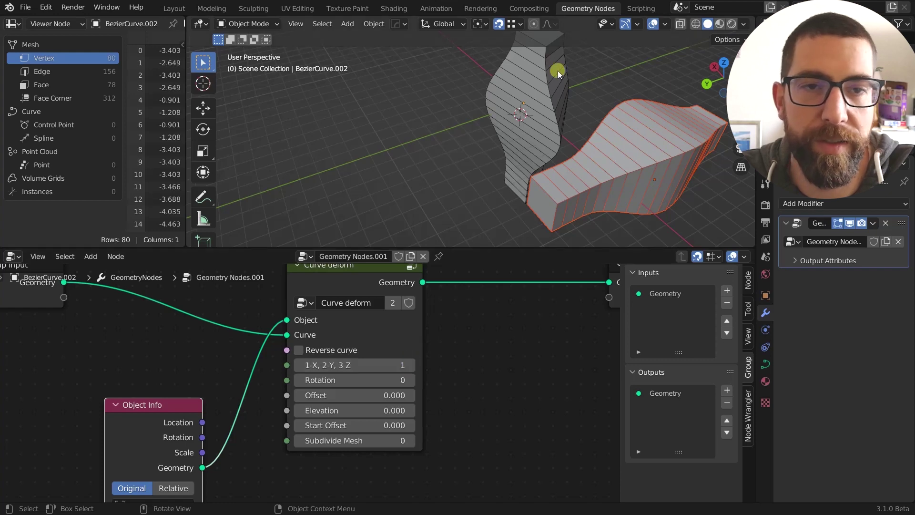
{"action": "middle_click_drag", "start_coordinate": [558, 71], "coordinate": [668, 110]}
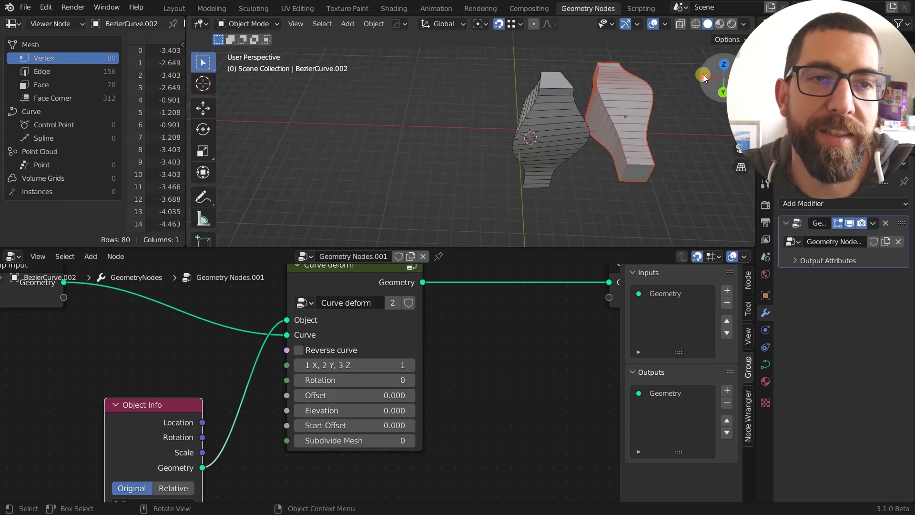
{"action": "middle_click_drag", "start_coordinate": [703, 75], "coordinate": [685, 99]}
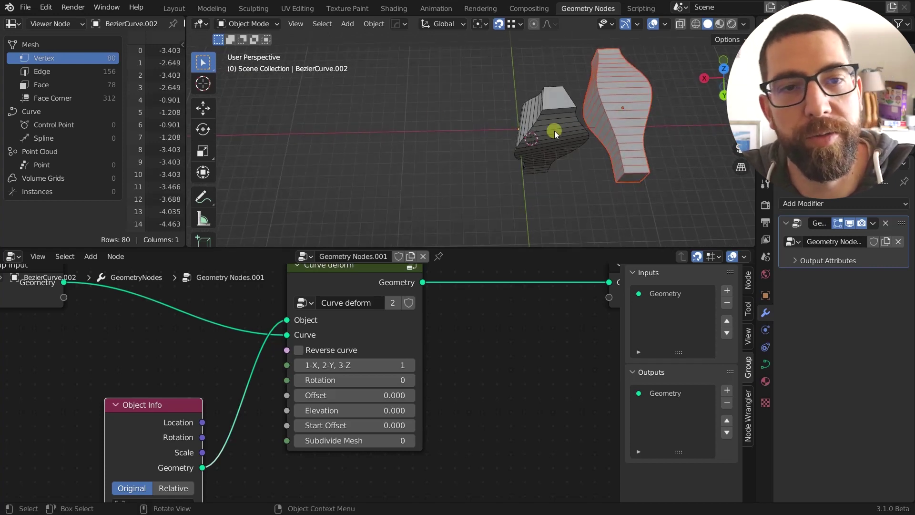
{"action": "middle_click_drag", "start_coordinate": [571, 125], "coordinate": [588, 114]}
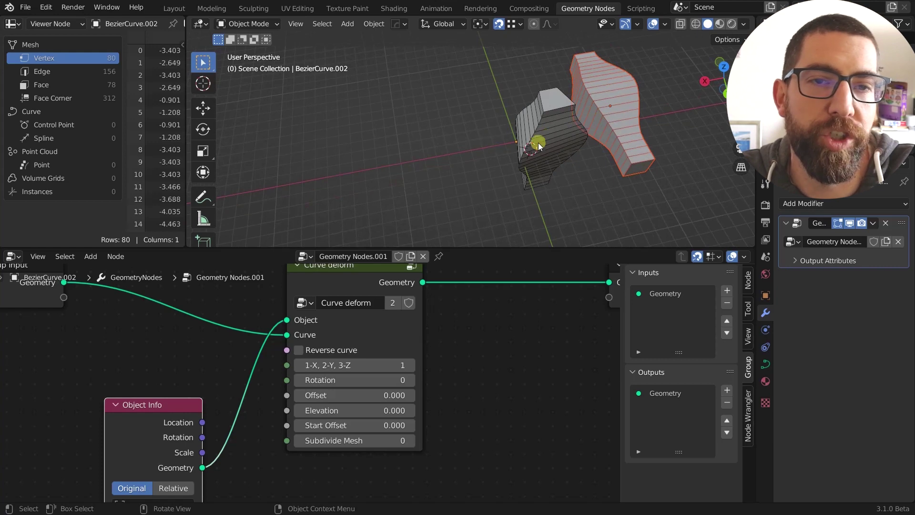
{"action": "middle_click_drag", "start_coordinate": [538, 143], "coordinate": [668, 99]}
{"action": "scroll", "coordinate": [598, 113], "scroll_direction": "up", "scroll_amount": 2}
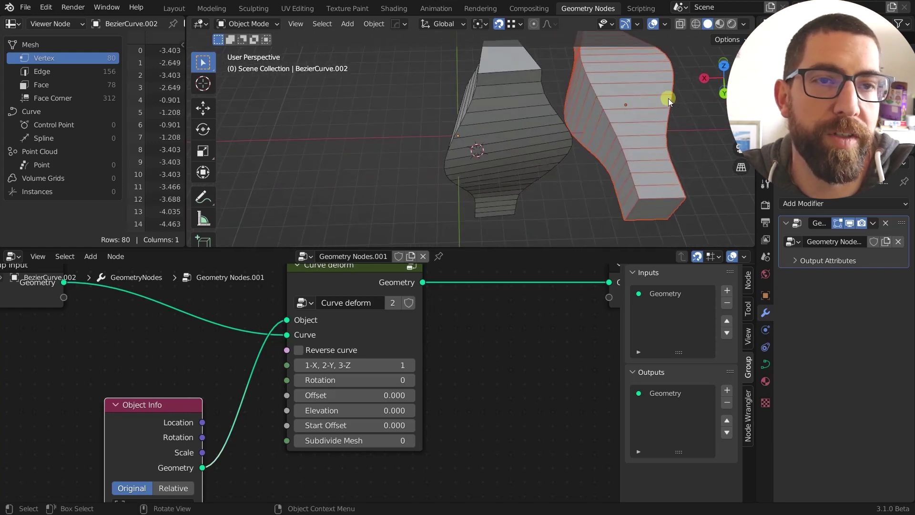
Step: Draw a short annotation line across the original mesh and erase it
{"action": "left_click_drag", "start_coordinate": [682, 98], "coordinate": [596, 98]}
{"action": "middle_click_drag", "start_coordinate": [605, 102], "coordinate": [636, 109]}
{"action": "scroll", "coordinate": [636, 108], "scroll_direction": "down", "scroll_amount": 4}
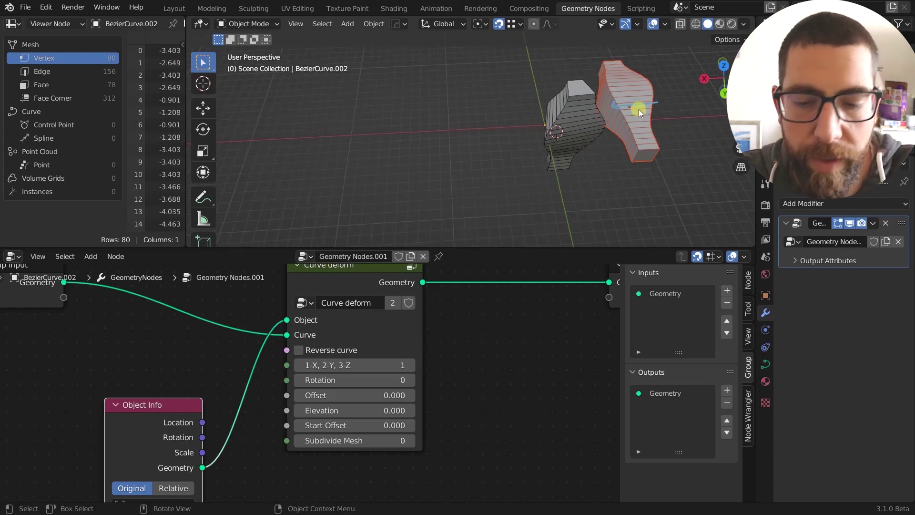
{"action": "right_click_drag", "start_coordinate": [639, 110], "coordinate": [625, 107]}
Step: Set the Curve deform node's 1-X, 2-Y, 3-Z axis value to 2 and check the mesh's shape along the curve
{"action": "scroll", "coordinate": [407, 376], "scroll_direction": "up", "scroll_amount": 2}
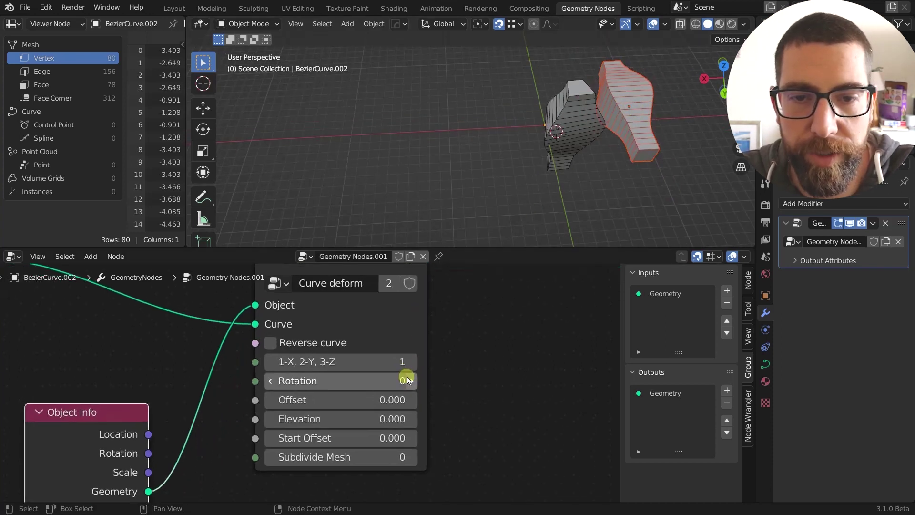
{"action": "left_click", "coordinate": [413, 361]}
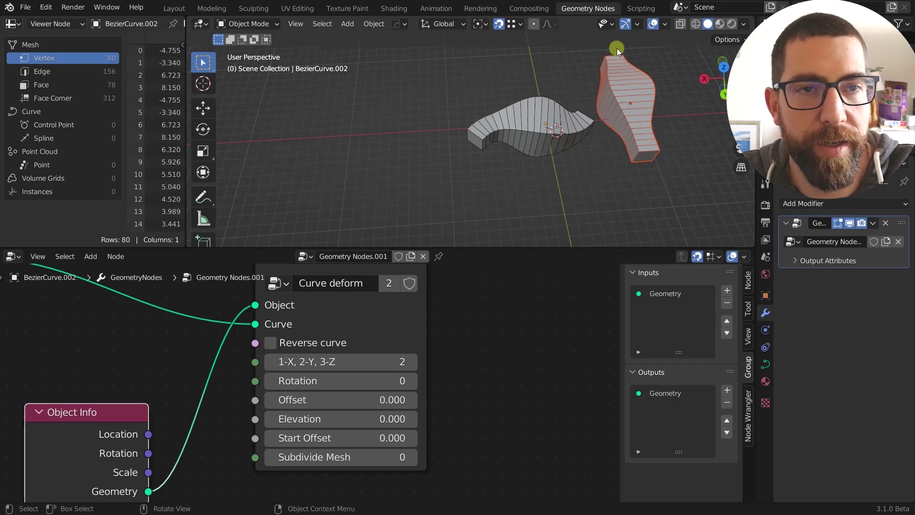
{"action": "scroll", "coordinate": [585, 128], "scroll_direction": "up", "scroll_amount": 4}
{"action": "scroll", "coordinate": [602, 101], "scroll_direction": "down", "scroll_amount": 4}
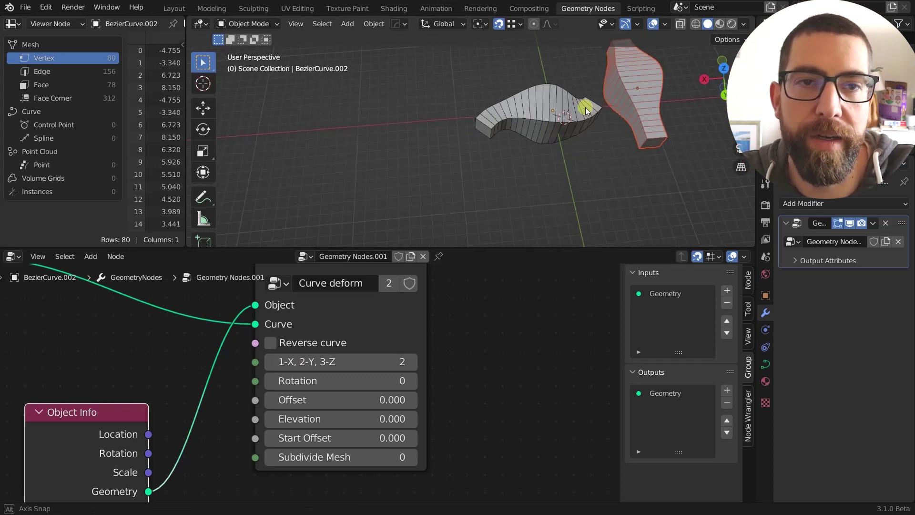
{"action": "mouse_move", "coordinate": [587, 106]}
{"action": "middle_mouse_down"}
{"action": "mouse_move", "coordinate": [582, 119]}
{"action": "mouse_move", "coordinate": [596, 102]}
{"action": "middle_mouse_up"}
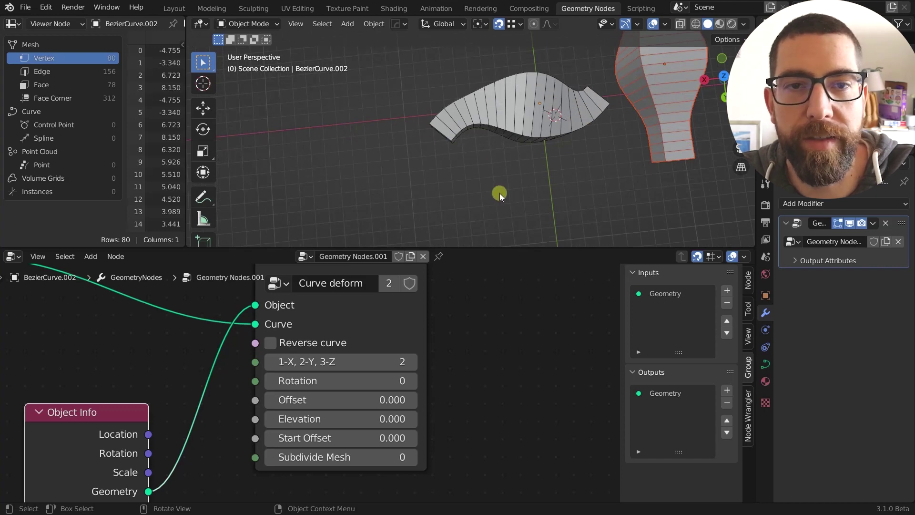
{"action": "middle_click_drag", "start_coordinate": [499, 193], "coordinate": [513, 113]}
{"action": "scroll", "coordinate": [380, 378], "scroll_direction": "up", "scroll_amount": 1}
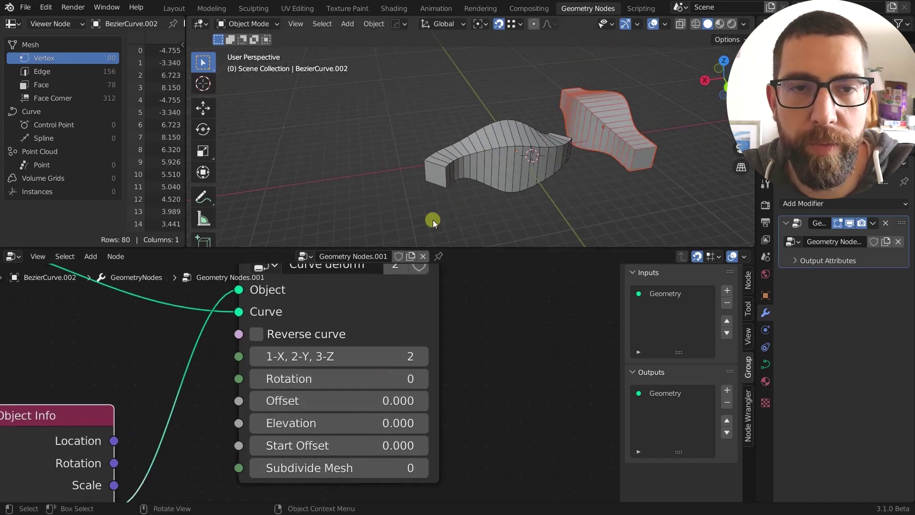
Step: Set the Curve deform node's 1-X, 2-Y, 3-Z axis value to 3 and check the deformed mesh from different angles
{"action": "middle_click_drag", "start_coordinate": [433, 220], "coordinate": [451, 204]}
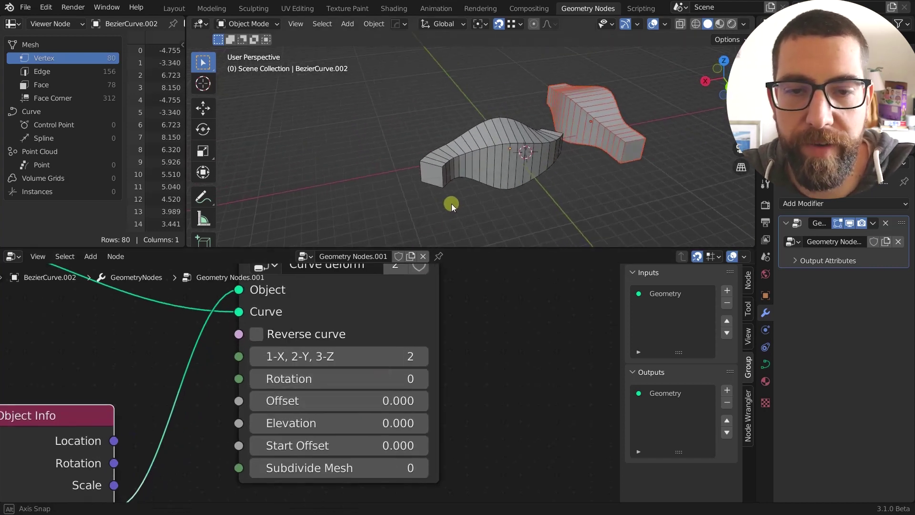
{"action": "left_click", "coordinate": [419, 357]}
{"action": "mouse_move", "coordinate": [529, 171]}
{"action": "middle_mouse_down"}
{"action": "mouse_move", "coordinate": [576, 167]}
{"action": "mouse_move", "coordinate": [528, 167]}
{"action": "middle_mouse_up"}
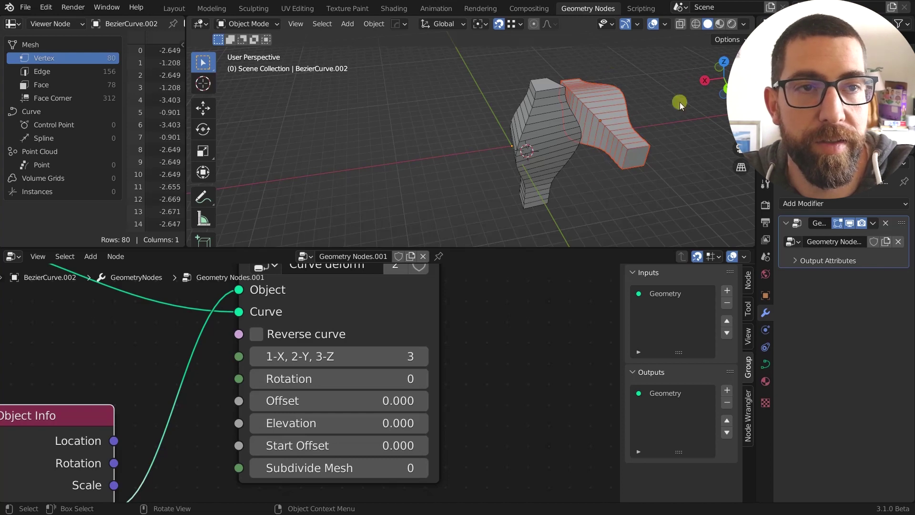
{"action": "middle_click_drag", "start_coordinate": [679, 102], "coordinate": [596, 162]}
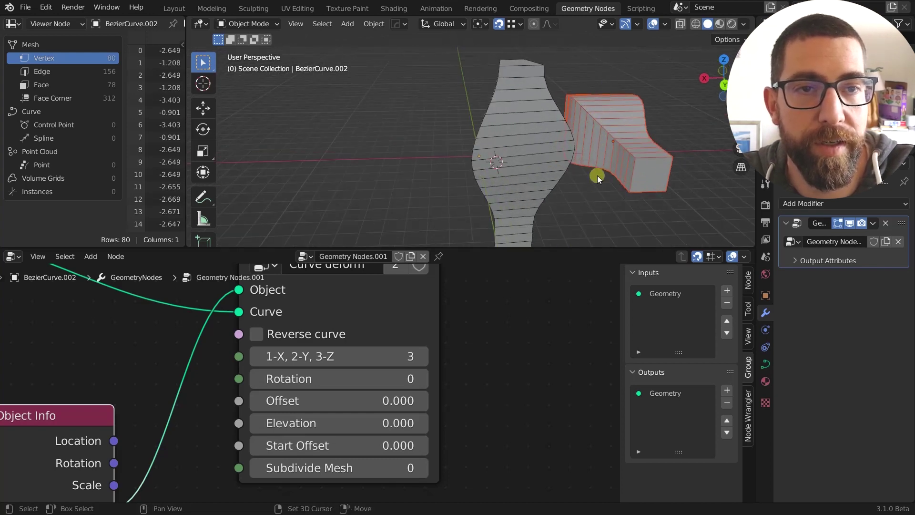
Step: Draw a near-vertical annotation line through the original mesh to mark the Z direction, and erase it
{"action": "left_click_drag", "start_coordinate": [596, 176], "coordinate": [607, 67], "text": "shift"}
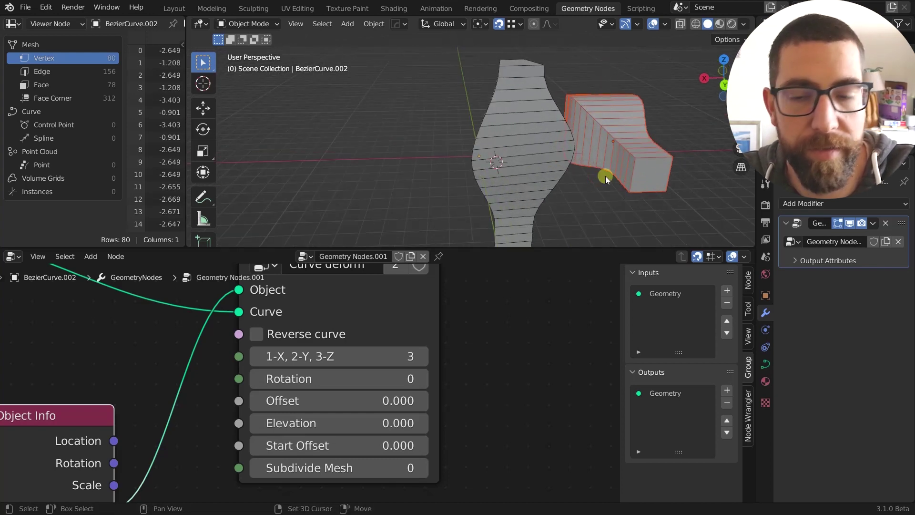
{"action": "mouse_move", "coordinate": [593, 185]}
{"action": "left_mouse_down"}
{"action": "mouse_move", "coordinate": [602, 71]}
{"action": "mouse_move", "coordinate": [615, 91]}
{"action": "left_mouse_up"}
{"action": "middle_click_drag", "start_coordinate": [615, 90], "coordinate": [627, 143]}
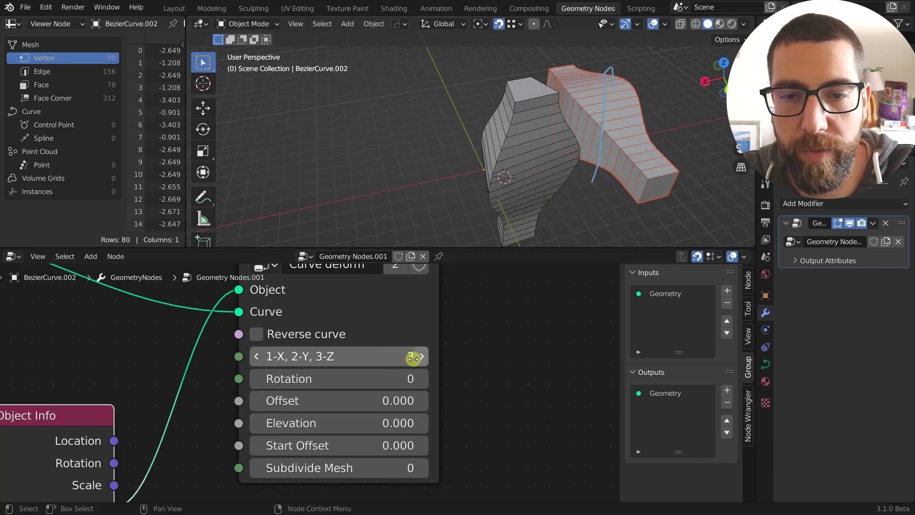
{"action": "right_click_drag", "start_coordinate": [597, 167], "coordinate": [605, 80]}
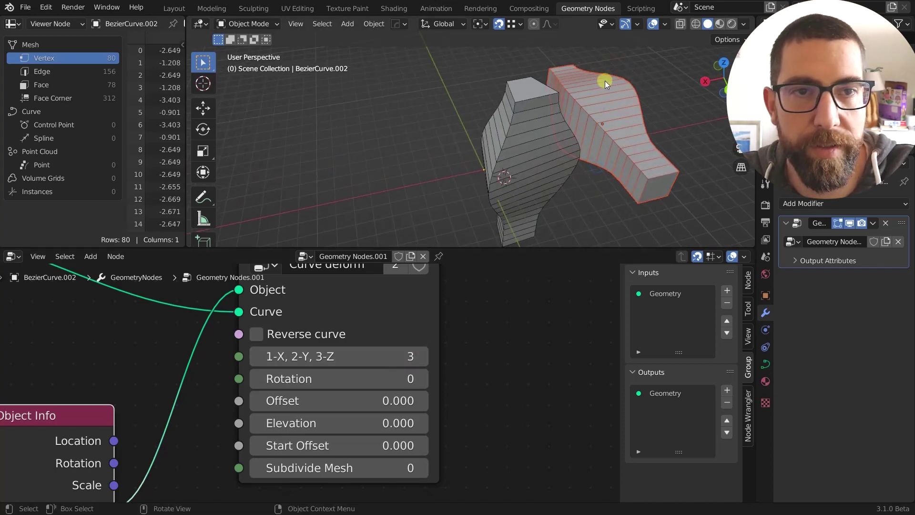
Step: Set the Curve deform node's 1-X, 2-Y, 3-Z axis value back to 2
{"action": "left_click_drag", "start_coordinate": [369, 356], "coordinate": [355, 356]}
{"action": "middle_click_drag", "start_coordinate": [461, 208], "coordinate": [476, 211]}
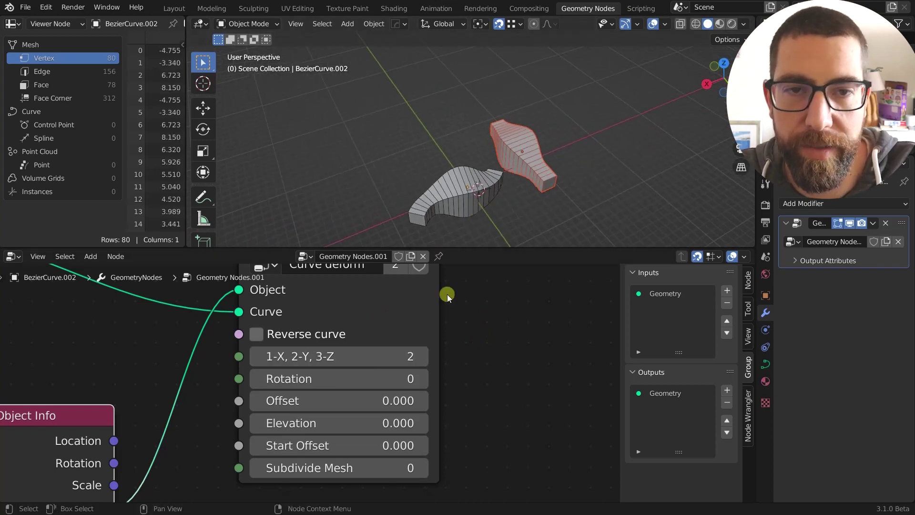
{"action": "scroll", "coordinate": [362, 429], "scroll_direction": "up", "scroll_amount": 2}
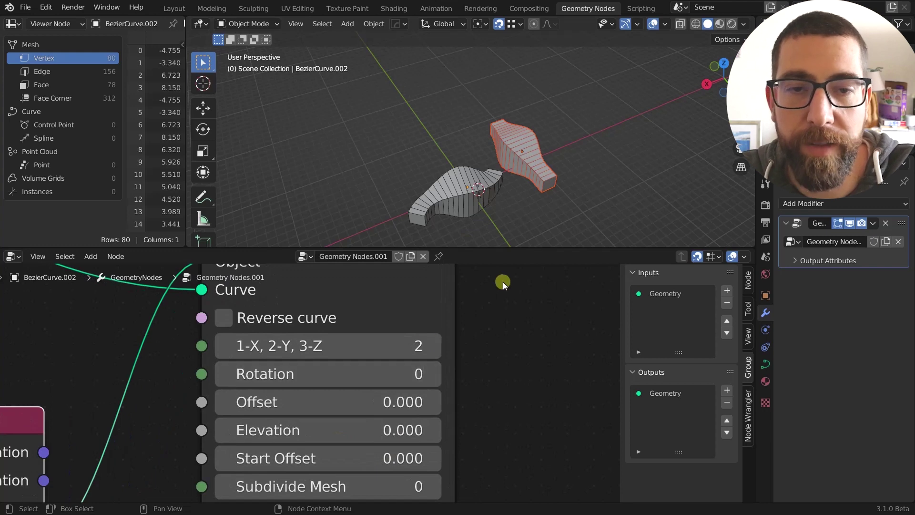
Step: Try a Rotation of 45 on the Curve deform node and reset it to 0
{"action": "left_click_drag", "start_coordinate": [379, 374], "coordinate": [415, 376]}
{"action": "left_click", "coordinate": [378, 371]}
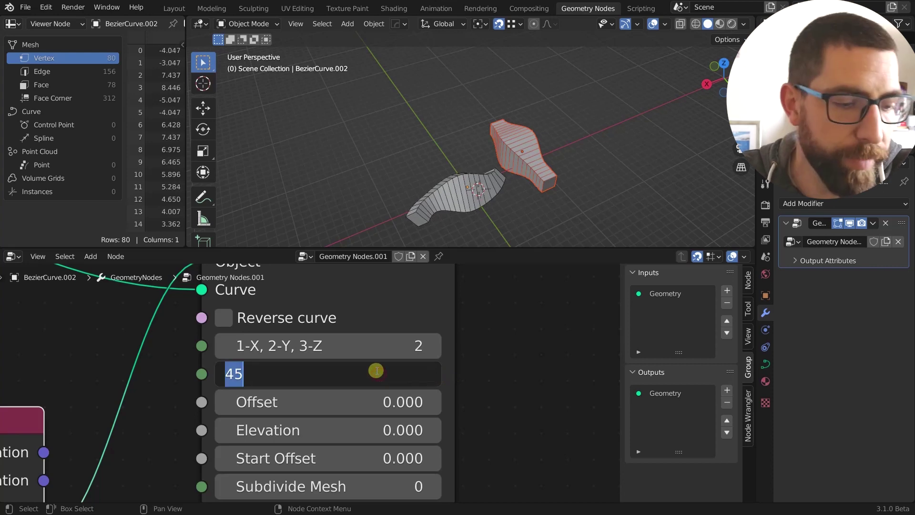
{"action": "type", "text": "0"}
{"action": "key", "text": "Return"}
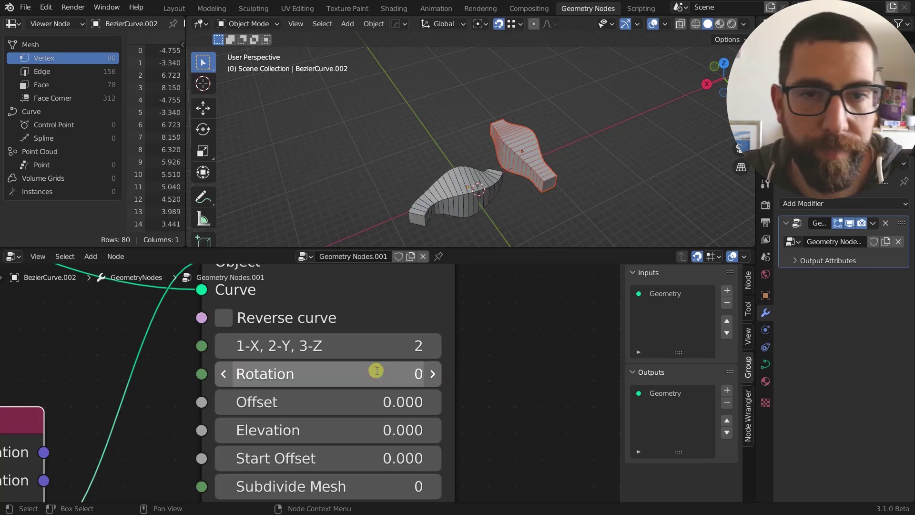
Step: Try a different Offset and an Elevation of 2.8 on the Curve deform node, resetting both to 0
{"action": "left_click_drag", "start_coordinate": [377, 404], "coordinate": [386, 427]}
{"action": "left_click", "coordinate": [370, 404]}
{"action": "type", "text": "0"}
{"action": "key", "text": "Return"}
{"action": "left_click", "coordinate": [386, 427]}
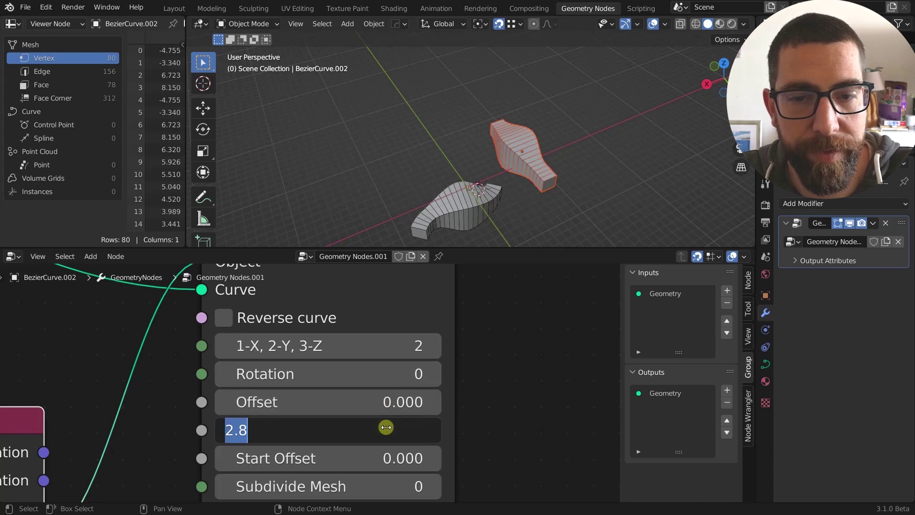
{"action": "type", "text": "0"}
{"action": "key", "text": "Return"}
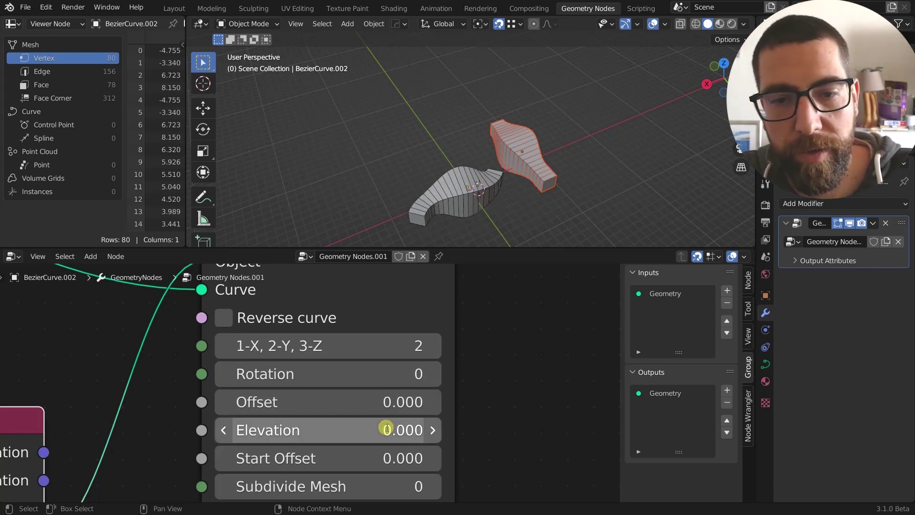
Step: Try a Start Offset of 1.0 on the Curve deform node and reset it to 0
{"action": "mouse_move", "coordinate": [374, 459]}
{"action": "left_mouse_down"}
{"action": "mouse_move", "coordinate": [406, 459]}
{"action": "mouse_move", "coordinate": [376, 458]}
{"action": "left_mouse_up"}
{"action": "left_click", "coordinate": [376, 458]}
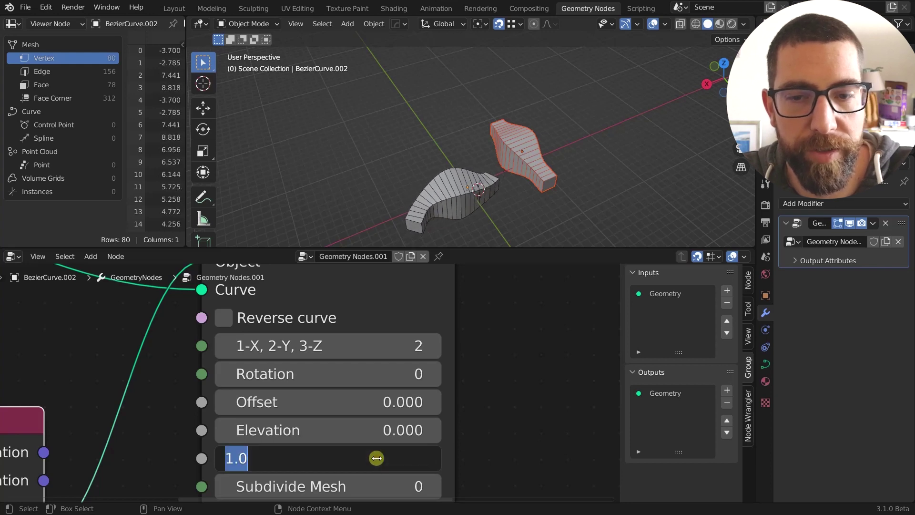
{"action": "type", "text": "0"}
{"action": "key", "text": "Return"}
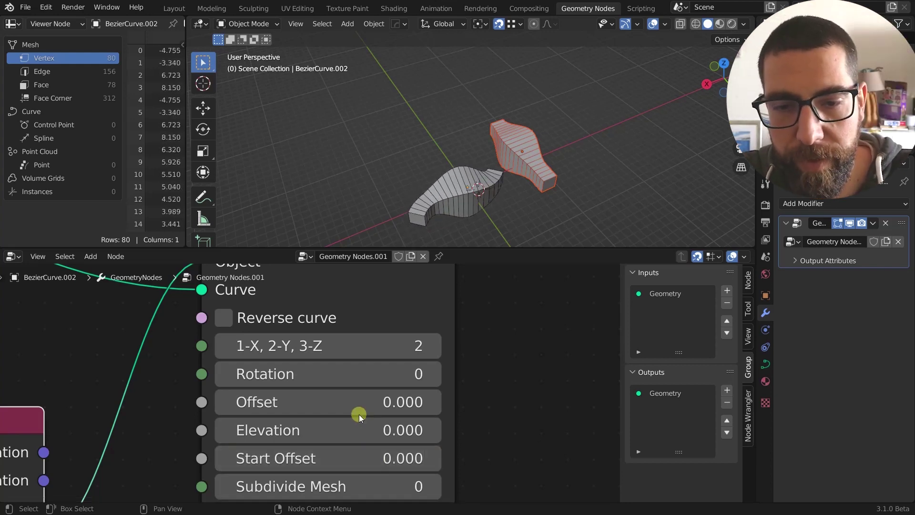
Step: Try Subdivide Mesh levels 2 and 1 on the Curve deform node and undo back to 0
{"action": "scroll", "coordinate": [359, 414], "scroll_direction": "down", "scroll_amount": 2}
{"action": "scroll", "coordinate": [367, 462], "scroll_direction": "up", "scroll_amount": 3}
{"action": "scroll", "coordinate": [373, 477], "scroll_direction": "down", "scroll_amount": 2}
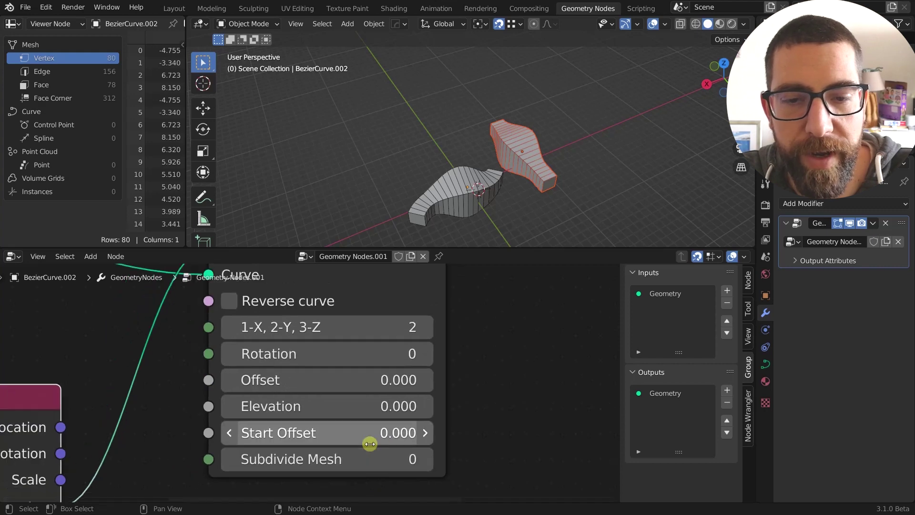
{"action": "scroll", "coordinate": [368, 433], "scroll_direction": "up", "scroll_amount": 2}
{"action": "left_click", "coordinate": [431, 462]}
{"action": "left_click", "coordinate": [431, 463]}
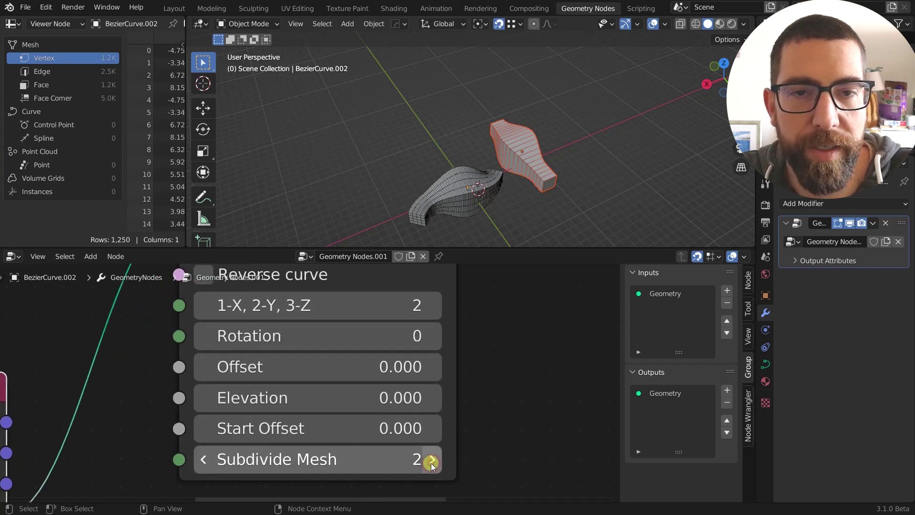
{"action": "middle_click_drag", "start_coordinate": [531, 202], "coordinate": [476, 187]}
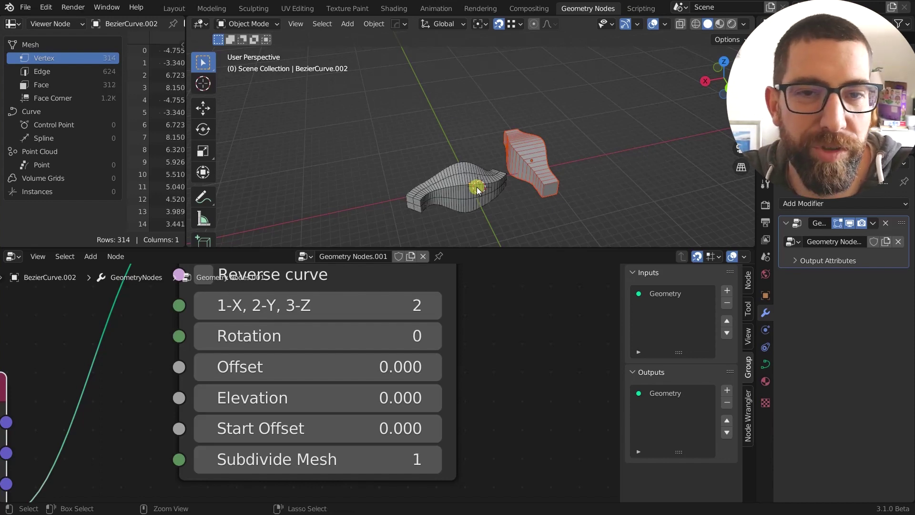
{"action": "key", "text": "ctrl+z"}
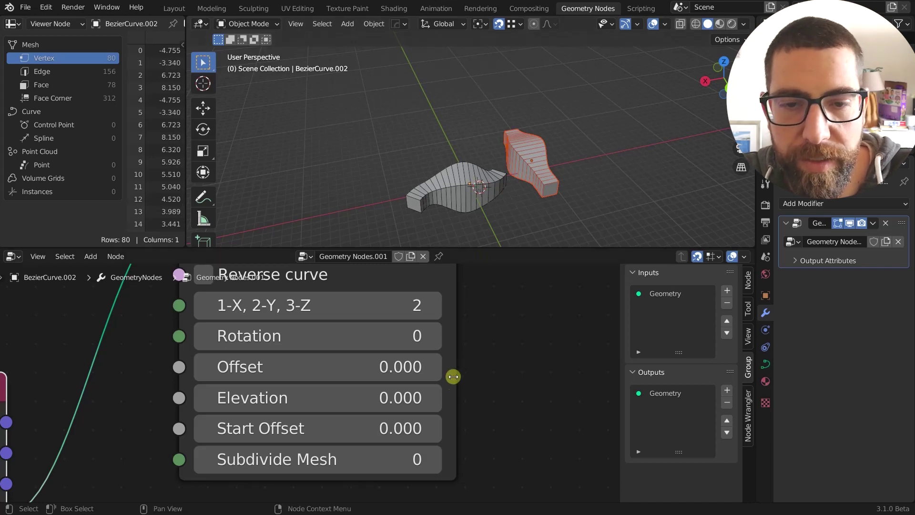
Step: Enable Reverse curve on the Curve deform node, inspect the flipped deformation, and disable the option
{"action": "scroll", "coordinate": [450, 379], "scroll_direction": "down", "scroll_amount": 4}
{"action": "middle_click_drag", "start_coordinate": [480, 354], "coordinate": [476, 379]}
{"action": "scroll", "coordinate": [287, 354], "scroll_direction": "up", "scroll_amount": 2}
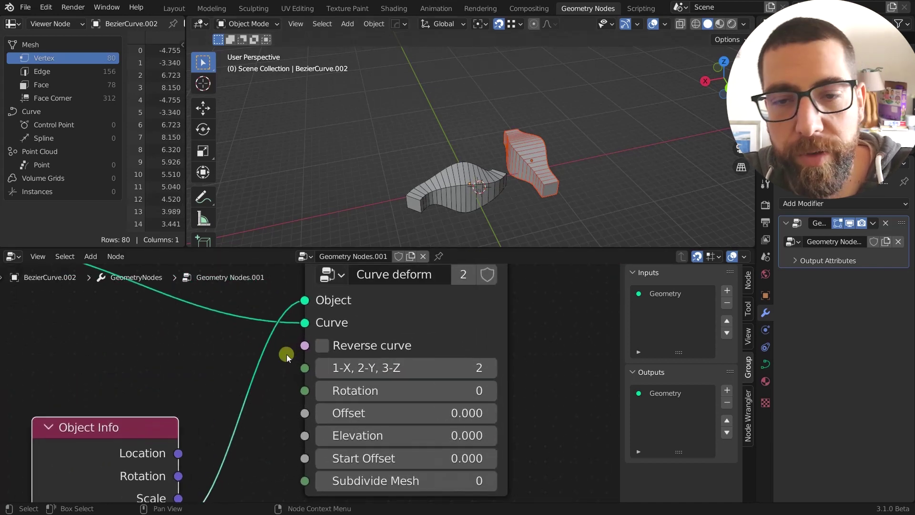
{"action": "left_click", "coordinate": [321, 347]}
{"action": "middle_click_drag", "start_coordinate": [480, 190], "coordinate": [415, 188]}
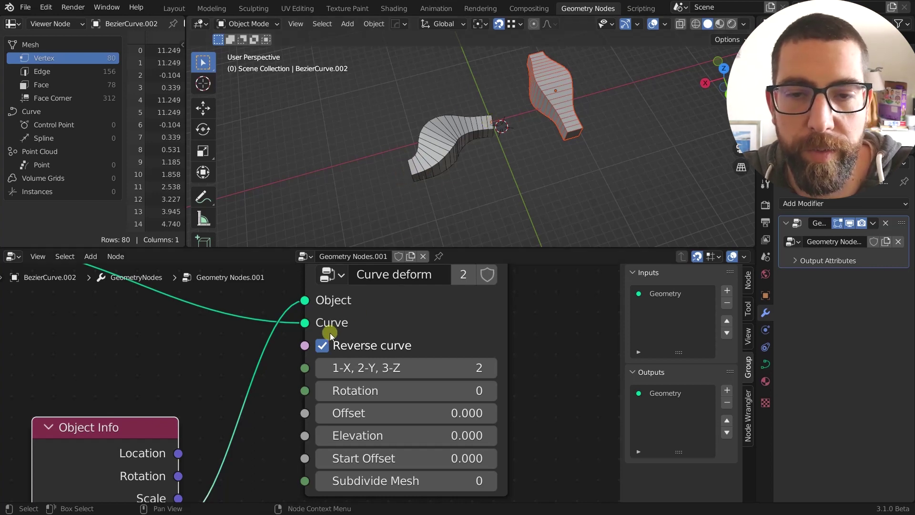
{"action": "left_click", "coordinate": [322, 345]}
Step: Hide the original and curve-deformed meshes, showing and selecting the test_explanation object instead
{"action": "scroll", "coordinate": [487, 156], "scroll_direction": "down", "scroll_amount": 2}
{"action": "mouse_move", "coordinate": [487, 157]}
{"action": "middle_mouse_down"}
{"action": "mouse_move", "coordinate": [510, 172]}
{"action": "mouse_move", "coordinate": [500, 168]}
{"action": "middle_mouse_up"}
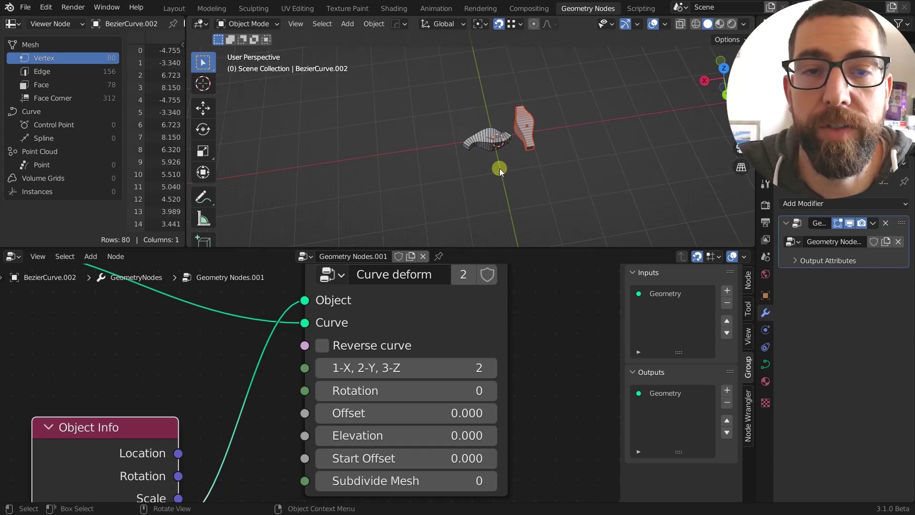
{"action": "mouse_move", "coordinate": [499, 168]}
{"action": "middle_mouse_down"}
{"action": "mouse_move", "coordinate": [450, 205]}
{"action": "mouse_move", "coordinate": [488, 175]}
{"action": "middle_mouse_up"}
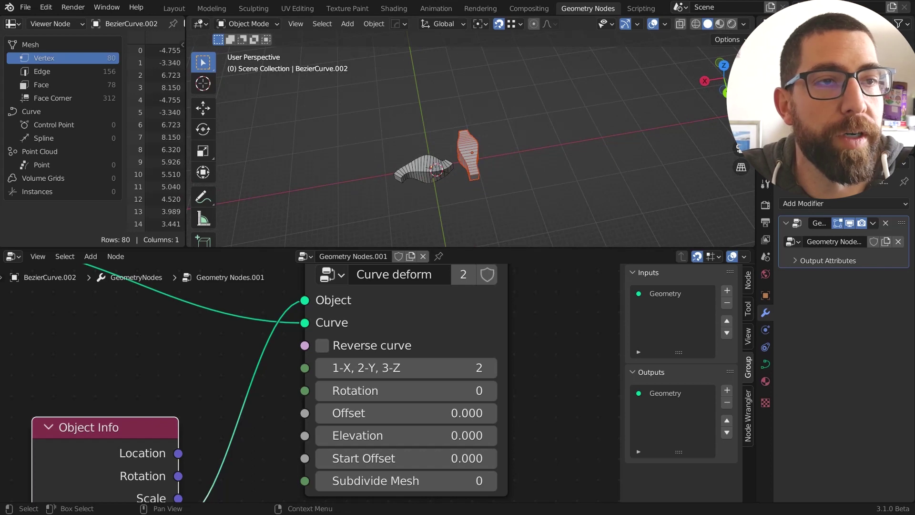
{"action": "left_click", "coordinate": [891, 88]}
{"action": "left_click", "coordinate": [891, 76]}
{"action": "left_click", "coordinate": [892, 64]}
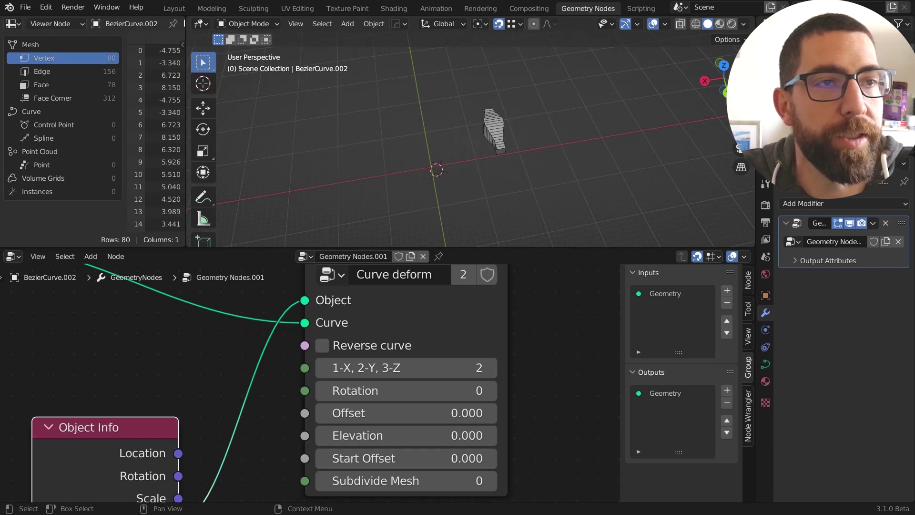
{"action": "scroll", "coordinate": [498, 133], "scroll_direction": "up", "scroll_amount": 1}
{"action": "scroll", "coordinate": [497, 133], "scroll_direction": "up", "scroll_amount": 3}
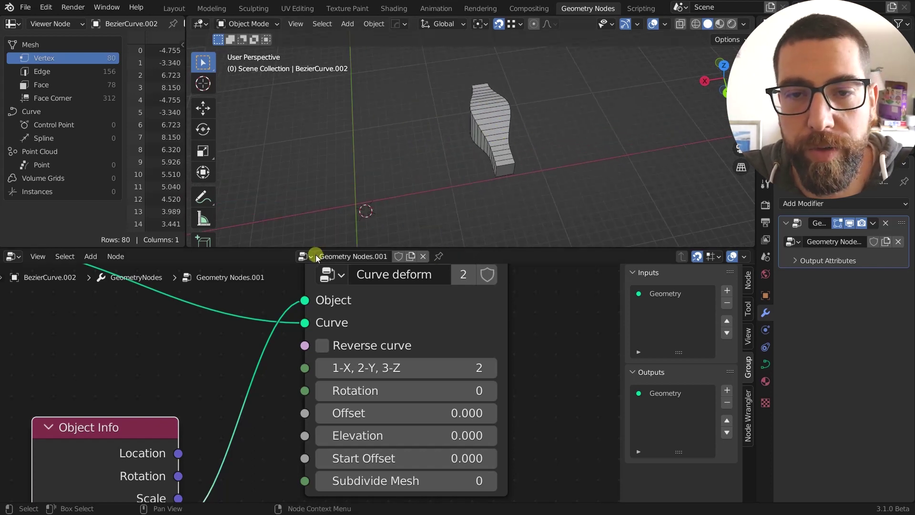
{"action": "left_click", "coordinate": [496, 121]}
Step: Look over the whole Curve deform_expalnation node tree and locate its starting nodes
{"action": "scroll", "coordinate": [470, 310], "scroll_direction": "down", "scroll_amount": 8}
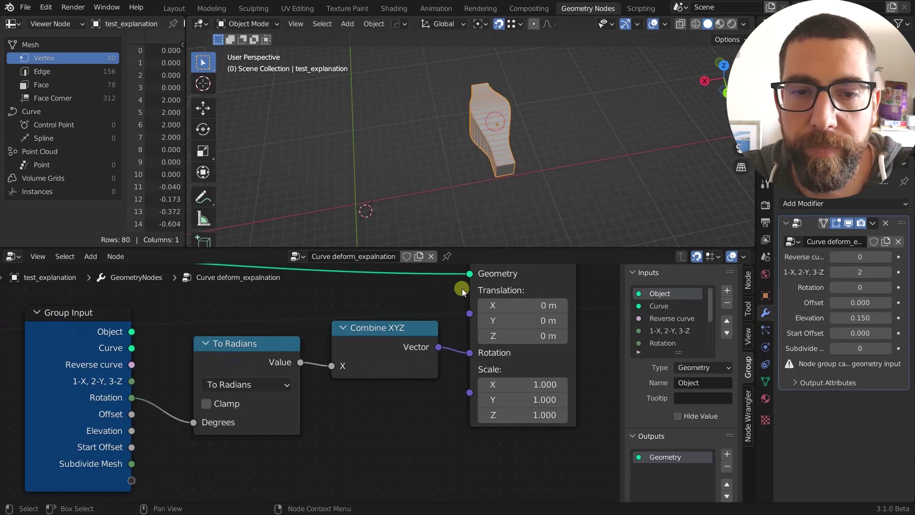
{"action": "scroll", "coordinate": [477, 331], "scroll_direction": "down", "scroll_amount": 6}
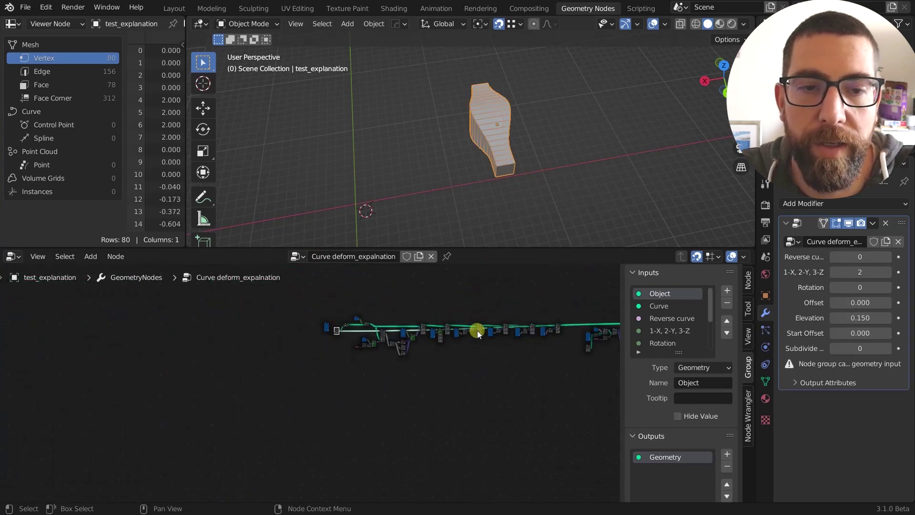
{"action": "middle_click_drag", "start_coordinate": [392, 368], "coordinate": [335, 386]}
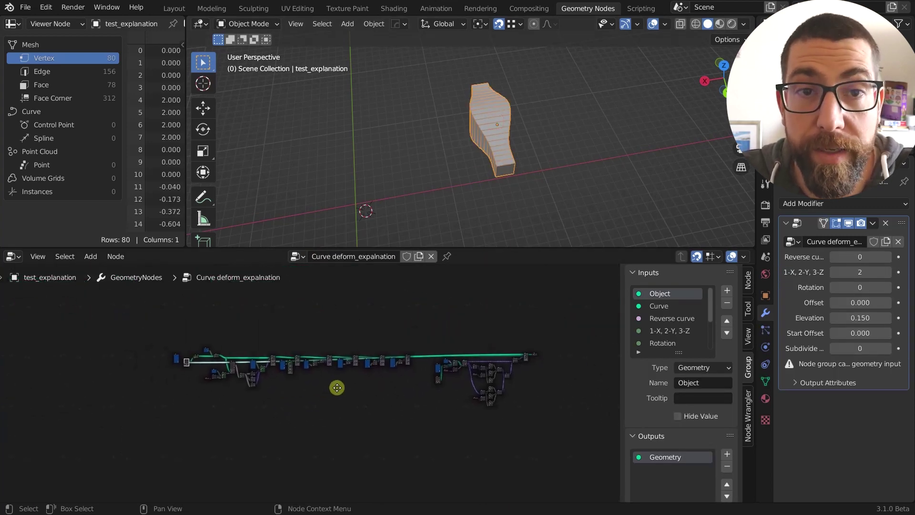
{"action": "scroll", "coordinate": [227, 377], "scroll_direction": "up", "scroll_amount": 4}
{"action": "scroll", "coordinate": [227, 377], "scroll_direction": "up", "scroll_amount": 4}
{"action": "middle_click_drag", "start_coordinate": [159, 368], "coordinate": [315, 404]}
{"action": "scroll", "coordinate": [351, 344], "scroll_direction": "up", "scroll_amount": 1}
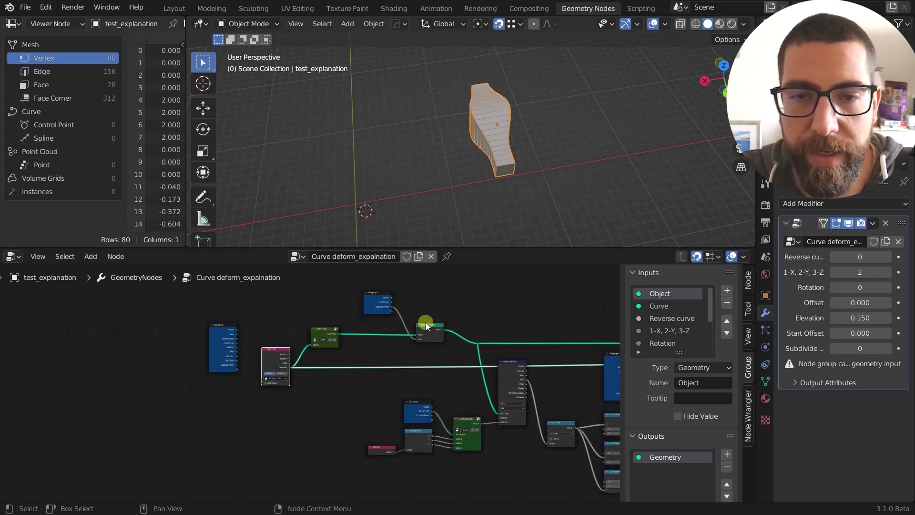
Step: Examine how the Object Info node for Cube_simple feeds the Center Origin group at the start of the tree
{"action": "scroll", "coordinate": [337, 358], "scroll_direction": "up", "scroll_amount": 3}
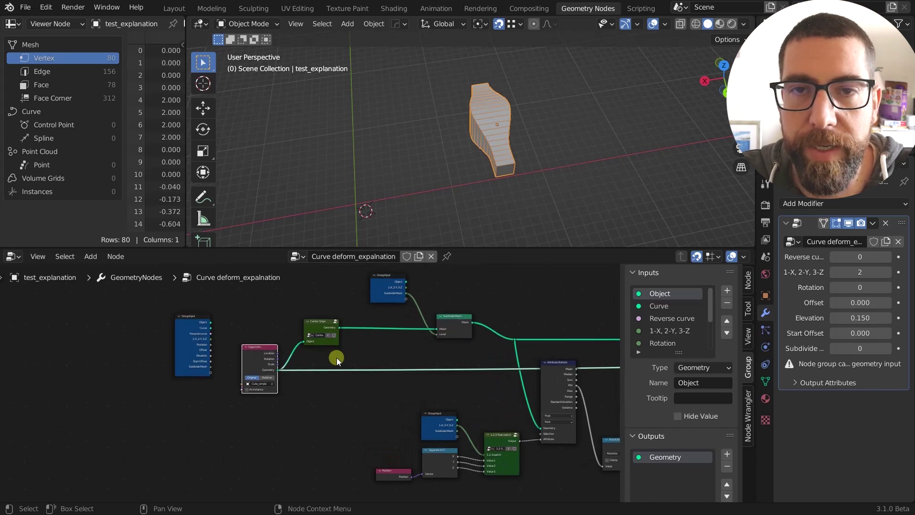
{"action": "middle_click_drag", "start_coordinate": [337, 358], "coordinate": [399, 376]}
{"action": "scroll", "coordinate": [388, 359], "scroll_direction": "up", "scroll_amount": 1}
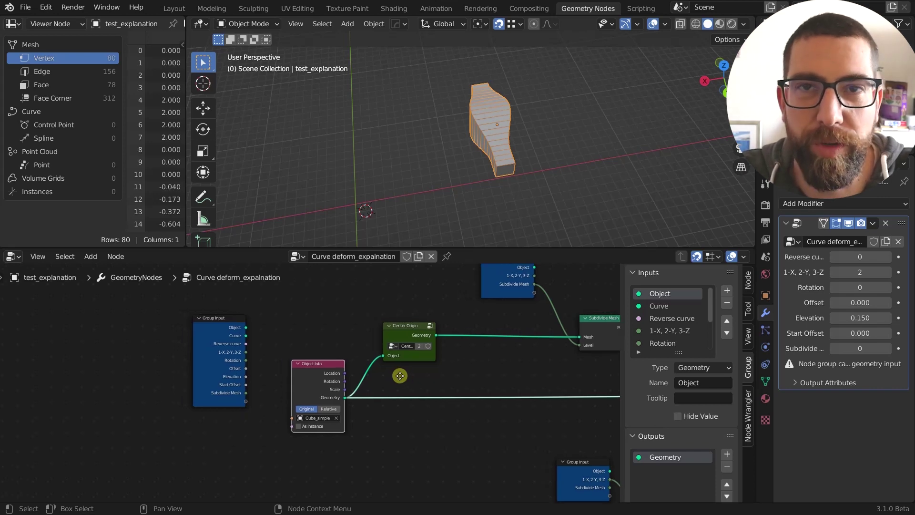
{"action": "scroll", "coordinate": [400, 376], "scroll_direction": "up", "scroll_amount": 2}
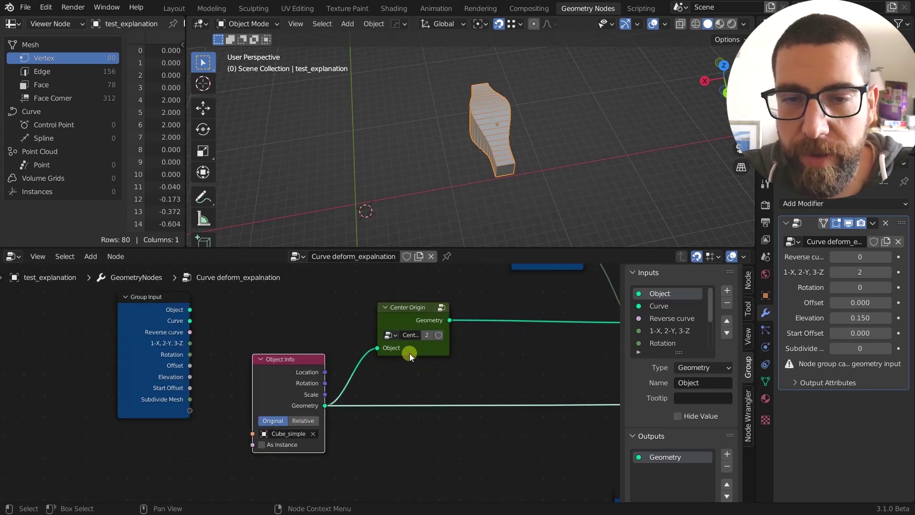
{"action": "left_click", "coordinate": [415, 313]}
{"action": "scroll", "coordinate": [404, 396], "scroll_direction": "down", "scroll_amount": 3}
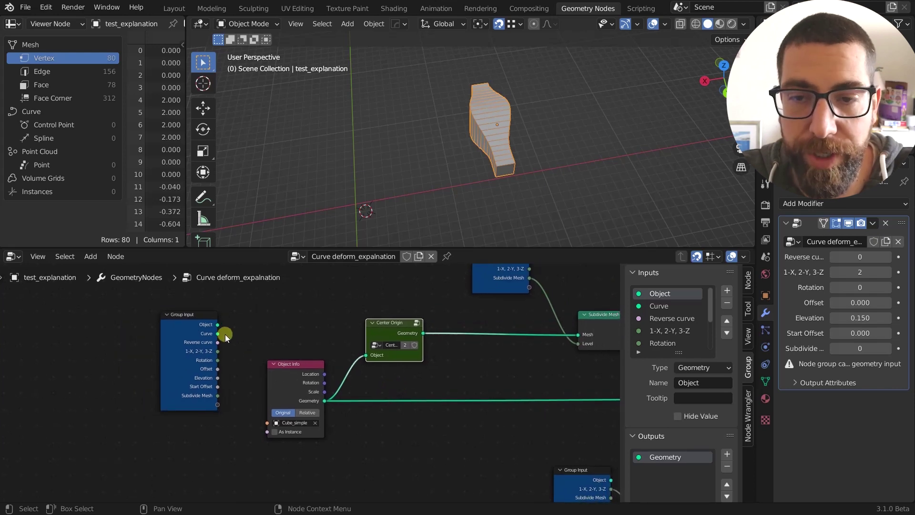
{"action": "scroll", "coordinate": [306, 379], "scroll_direction": "up", "scroll_amount": 2}
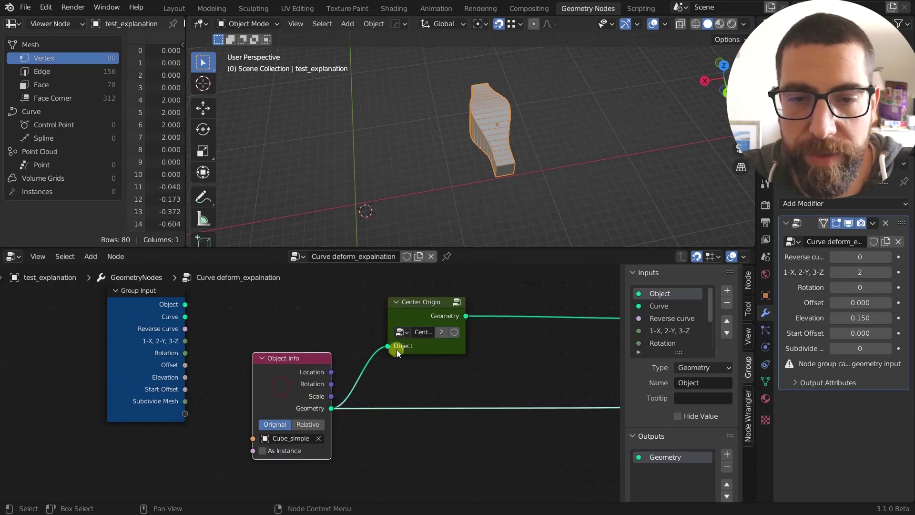
Step: Try drawing a link from the Group Input node's Object output toward the Center Origin node
{"action": "mouse_move", "coordinate": [388, 344]}
{"action": "left_mouse_down"}
{"action": "mouse_move", "coordinate": [189, 305]}
{"action": "mouse_move", "coordinate": [357, 356]}
{"action": "mouse_move", "coordinate": [389, 345]}
{"action": "left_mouse_up"}
{"action": "left_click_drag", "start_coordinate": [186, 304], "coordinate": [339, 334]}
{"action": "left_click", "coordinate": [317, 323]}
{"action": "scroll", "coordinate": [301, 419], "scroll_direction": "up", "scroll_amount": 1}
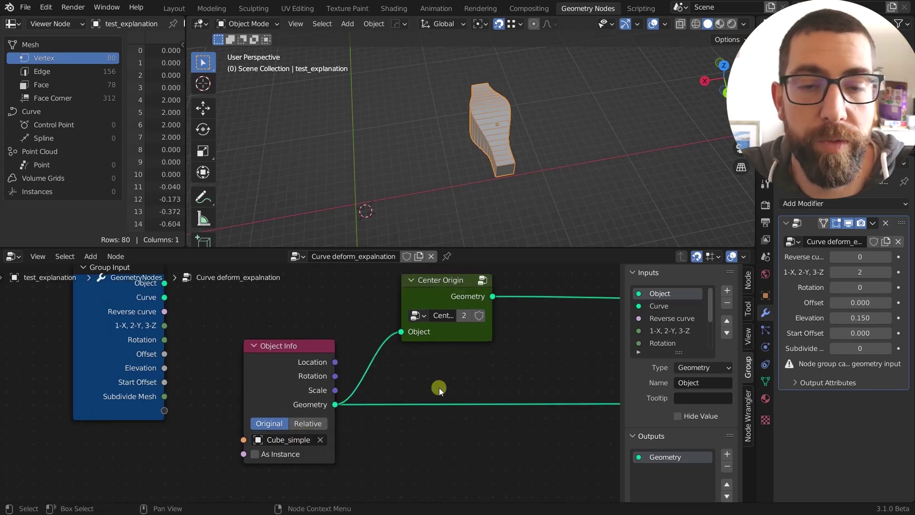
{"action": "middle_click_drag", "start_coordinate": [439, 388], "coordinate": [395, 387]}
{"action": "scroll", "coordinate": [341, 388], "scroll_direction": "down", "scroll_amount": 2}
{"action": "scroll", "coordinate": [293, 395], "scroll_direction": "up", "scroll_amount": 1}
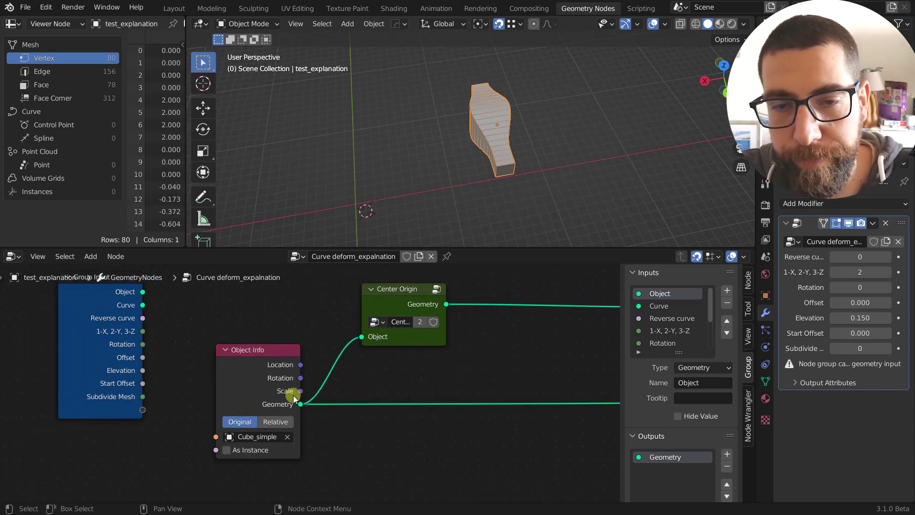
Step: Preview the outputs of the Object Info, Center Origin and Subdivide Mesh nodes one after another on test_explanation
{"action": "middle_click_drag", "start_coordinate": [248, 397], "coordinate": [242, 392]}
{"action": "left_click", "coordinate": [242, 392]}
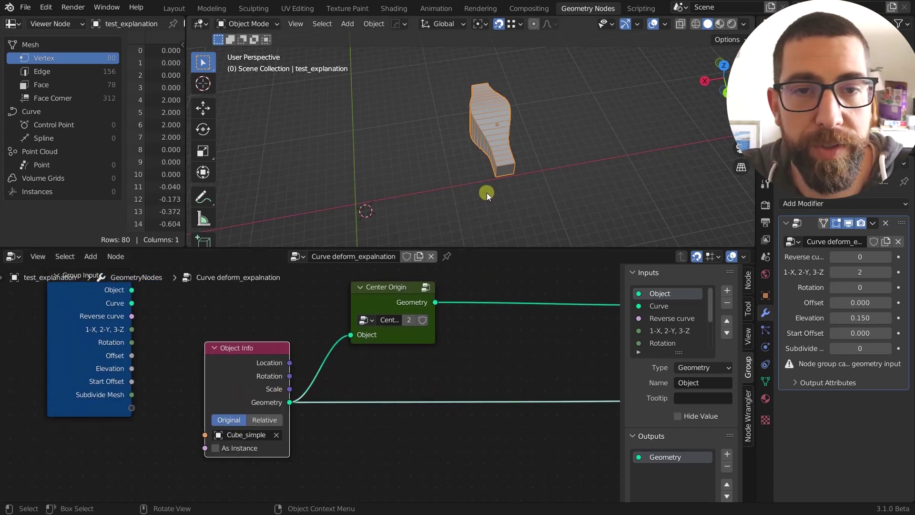
{"action": "middle_click_drag", "start_coordinate": [423, 349], "coordinate": [279, 397]}
{"action": "scroll", "coordinate": [273, 376], "scroll_direction": "down", "scroll_amount": 2}
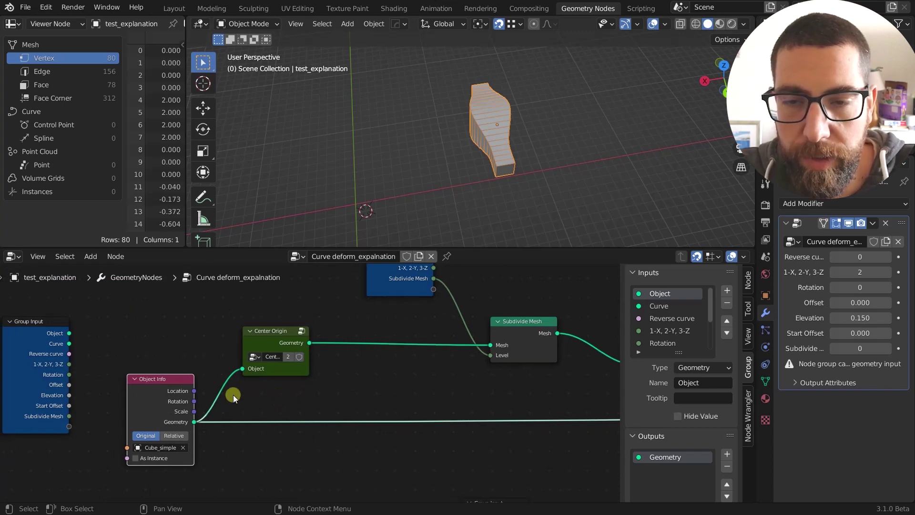
{"action": "left_click", "coordinate": [256, 348], "text": "ctrl+shift"}
{"action": "left_click", "coordinate": [145, 394], "text": "ctrl+shift"}
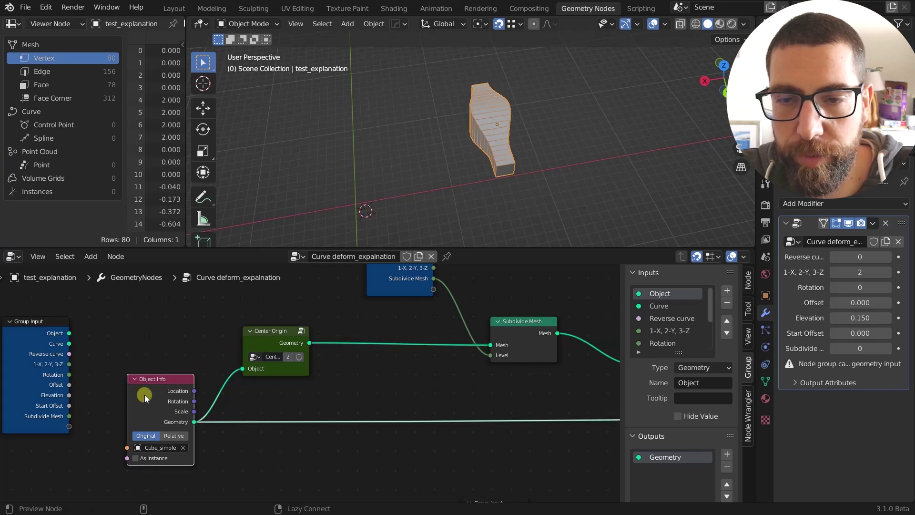
{"action": "left_click", "coordinate": [267, 339], "text": "ctrl+shift"}
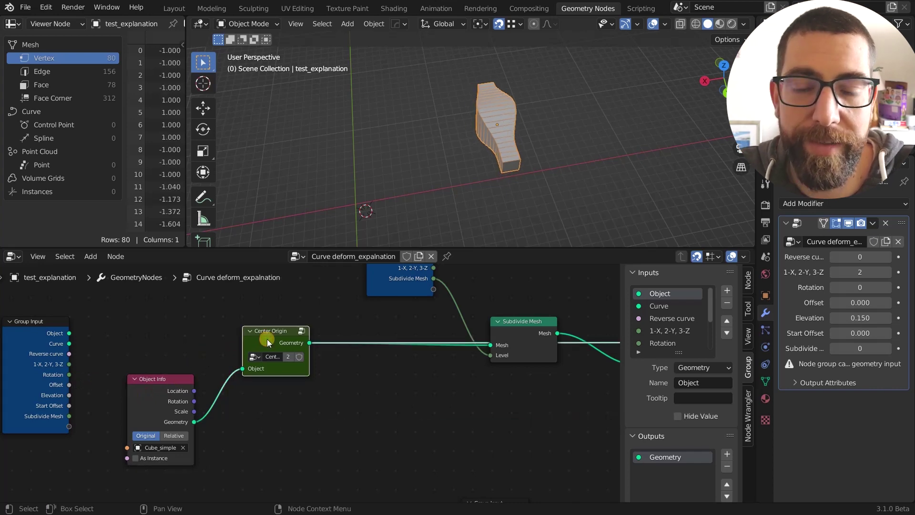
{"action": "left_click", "coordinate": [529, 327], "text": "ctrl+shift"}
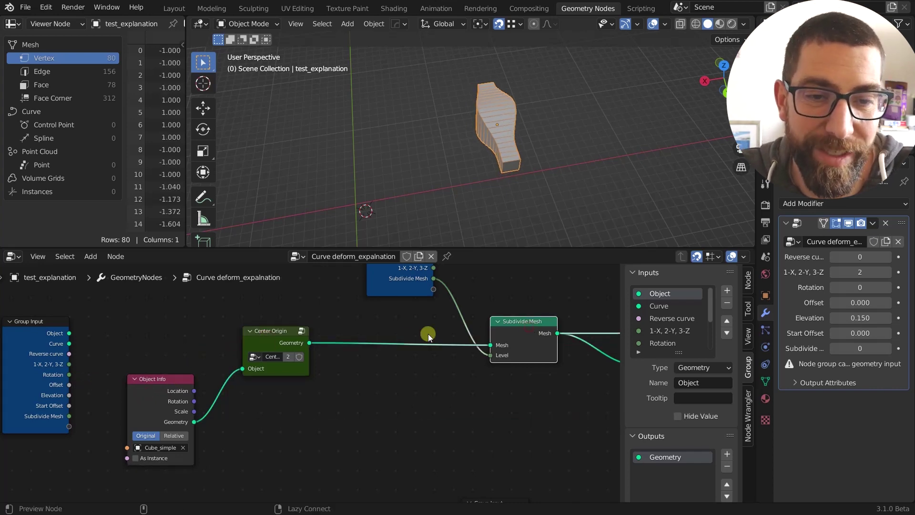
Step: Repeat the previews from Object Info through Center Origin to Subdivide Mesh to compare the stages at the tree's start
{"action": "scroll", "coordinate": [410, 333], "scroll_direction": "down", "scroll_amount": 2}
{"action": "scroll", "coordinate": [409, 334], "scroll_direction": "down", "scroll_amount": 4}
{"action": "scroll", "coordinate": [396, 364], "scroll_direction": "up", "scroll_amount": 2}
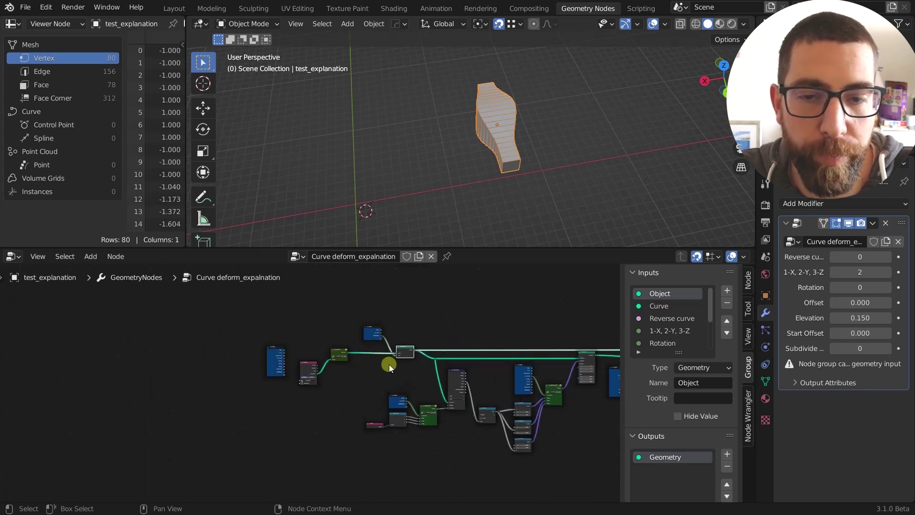
{"action": "scroll", "coordinate": [329, 362], "scroll_direction": "up", "scroll_amount": 3}
{"action": "left_click", "coordinate": [332, 371], "text": "ctrl+shift"}
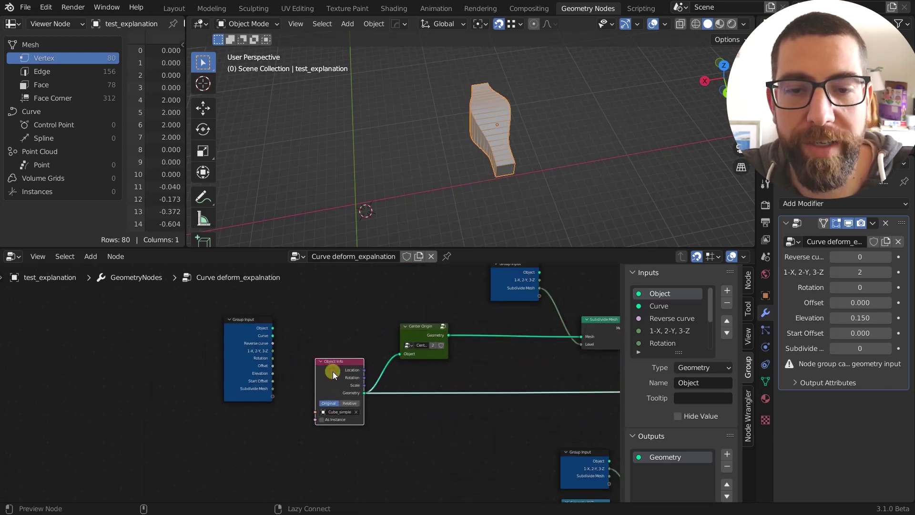
{"action": "left_click", "coordinate": [419, 330], "text": "ctrl+shift"}
{"action": "middle_click_drag", "start_coordinate": [462, 360], "coordinate": [391, 372]}
{"action": "left_click", "coordinate": [505, 345], "text": "ctrl+shift"}
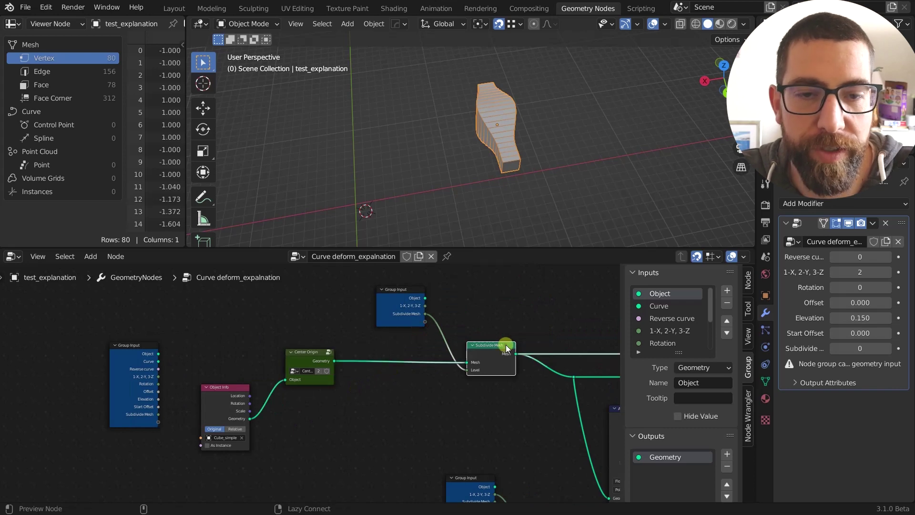
Step: Compare the Object Info and Center Origin outputs up close to examine where the mesh sits relative to its origin
{"action": "left_click", "coordinate": [216, 394], "text": "ctrl+shift"}
{"action": "scroll", "coordinate": [216, 393], "scroll_direction": "up", "scroll_amount": 2}
{"action": "middle_click_drag", "start_coordinate": [418, 285], "coordinate": [423, 238]}
{"action": "scroll", "coordinate": [479, 116], "scroll_direction": "up", "scroll_amount": 2}
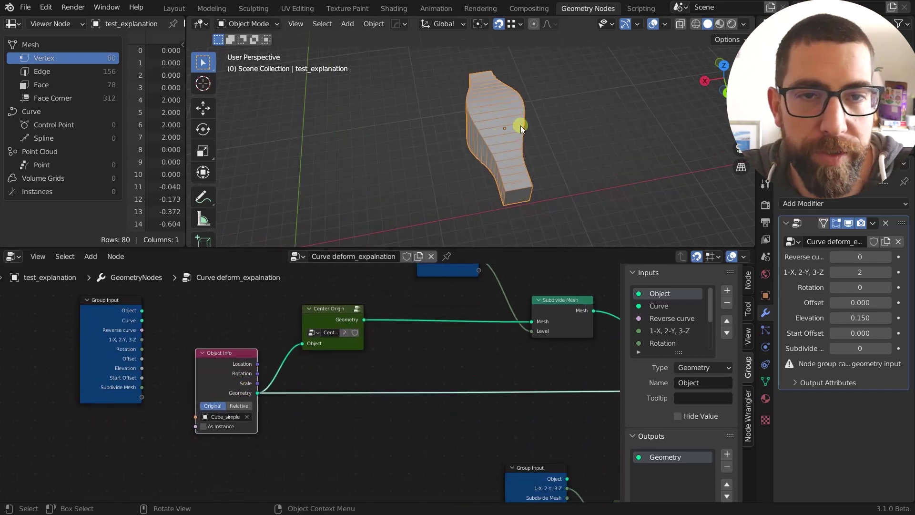
{"action": "scroll", "coordinate": [404, 365], "scroll_direction": "up", "scroll_amount": 2}
{"action": "left_click", "coordinate": [310, 313], "text": "ctrl+shift"}
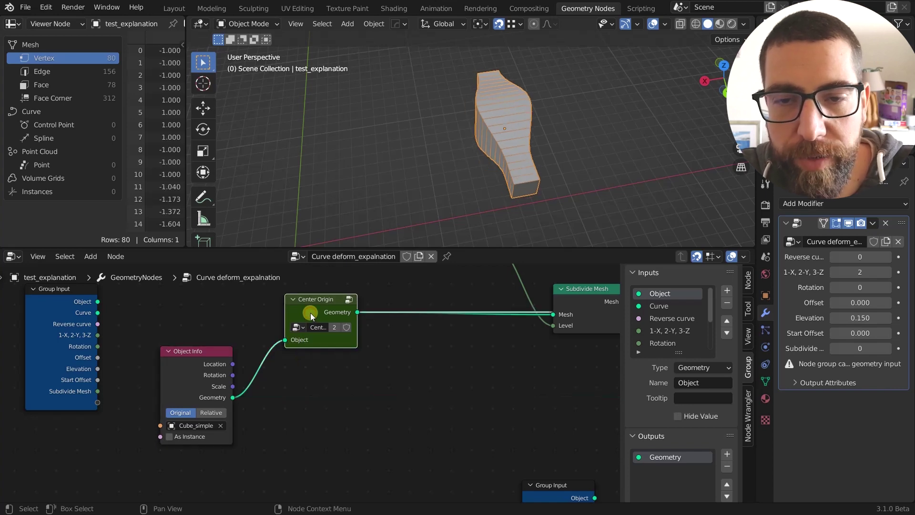
{"action": "scroll", "coordinate": [310, 313], "scroll_direction": "down", "scroll_amount": 3}
{"action": "middle_click_drag", "start_coordinate": [310, 313], "coordinate": [297, 311]}
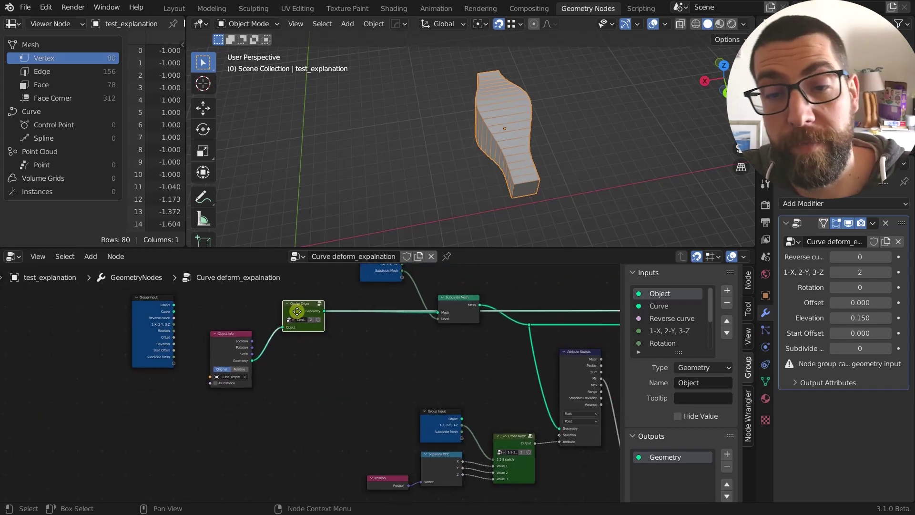
{"action": "scroll", "coordinate": [296, 310], "scroll_direction": "up", "scroll_amount": 3}
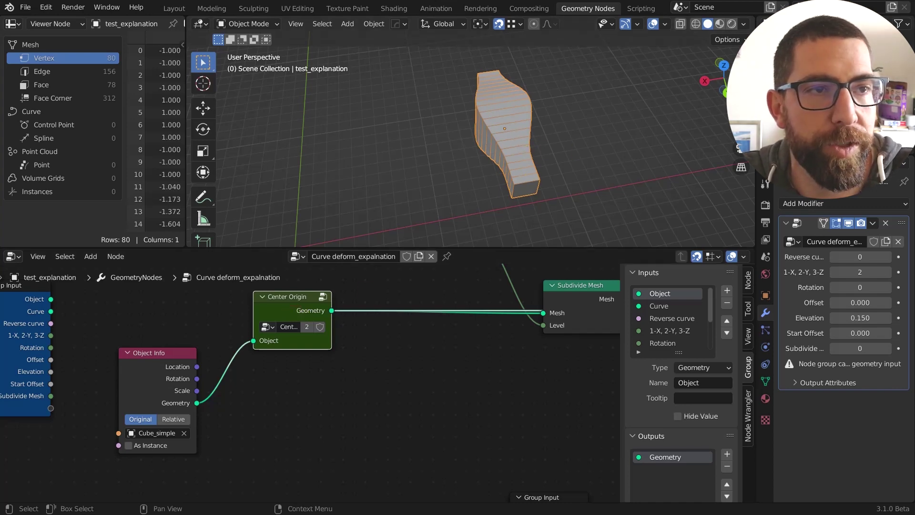
Step: Unhide the Cube_simple object and select it in the viewport
{"action": "left_click", "coordinate": [895, 95]}
{"action": "scroll", "coordinate": [448, 175], "scroll_direction": "down", "scroll_amount": 4}
{"action": "left_click", "coordinate": [448, 175]}
{"action": "middle_click_drag", "start_coordinate": [448, 175], "coordinate": [476, 162]}
{"action": "scroll", "coordinate": [438, 170], "scroll_direction": "up", "scroll_amount": 3}
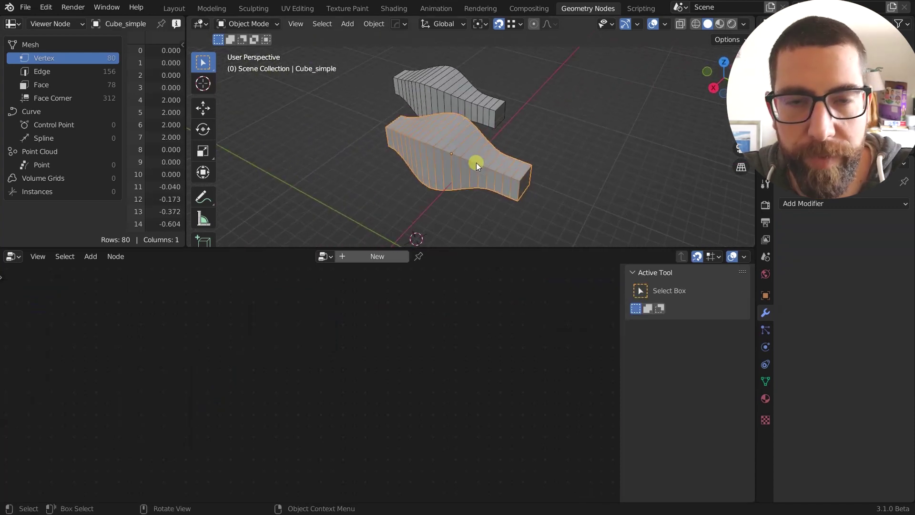
Step: Move all of Cube_simple's vertices in Edit Mode within the XY plane by about 3.75 m in X and -4.86 m in Y
{"action": "key", "text": "Tab"}
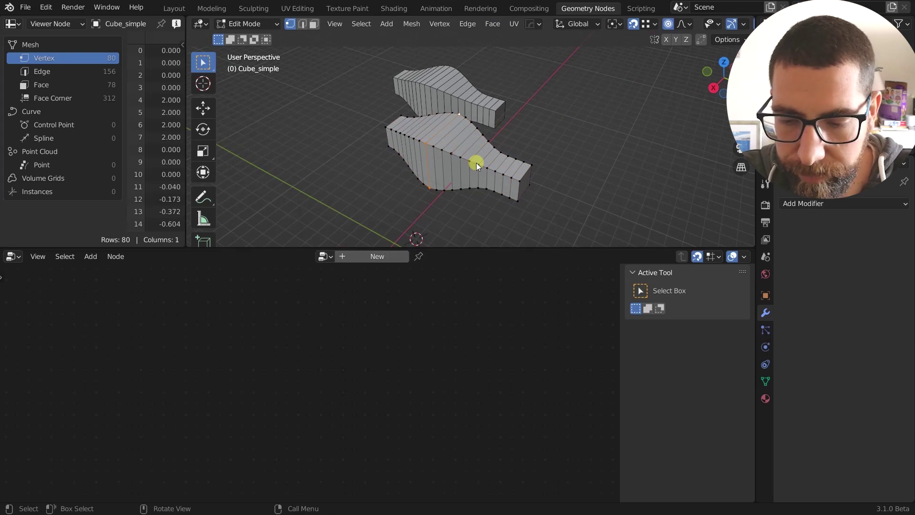
{"action": "key", "text": "a"}
{"action": "middle_click_drag", "start_coordinate": [494, 167], "coordinate": [457, 155]}
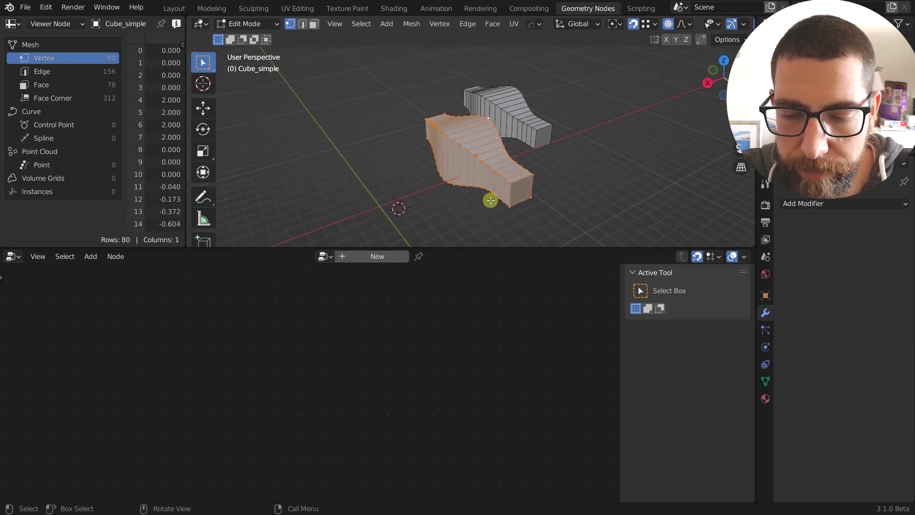
{"action": "key", "text": "g"}
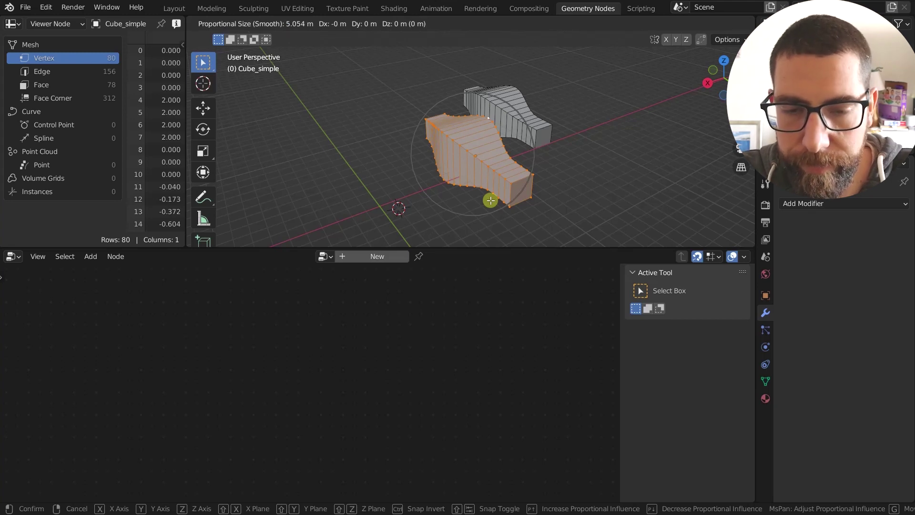
{"action": "key", "text": "shift+z"}
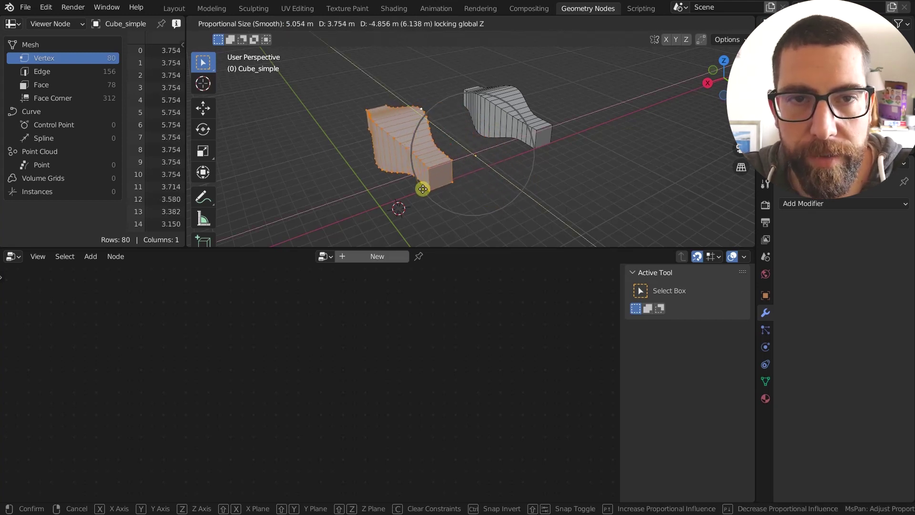
{"action": "left_click", "coordinate": [423, 189]}
{"action": "scroll", "coordinate": [517, 124], "scroll_direction": "up", "scroll_amount": 3}
{"action": "middle_click_drag", "start_coordinate": [518, 124], "coordinate": [505, 142]}
{"action": "scroll", "coordinate": [548, 125], "scroll_direction": "down", "scroll_amount": 3}
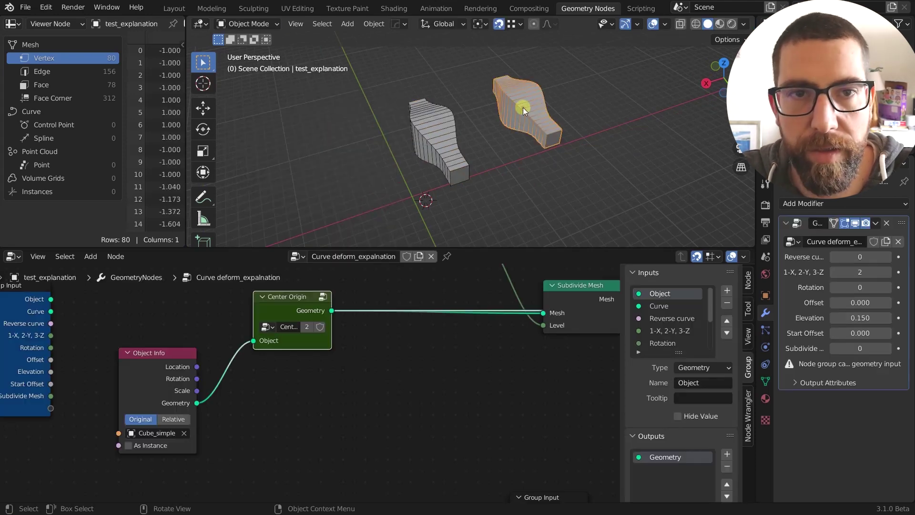
Step: Select test_explanation and Cube_simple in turn to compare each mesh's position with its origin, ending on test_explanation
{"action": "left_click", "coordinate": [522, 108]}
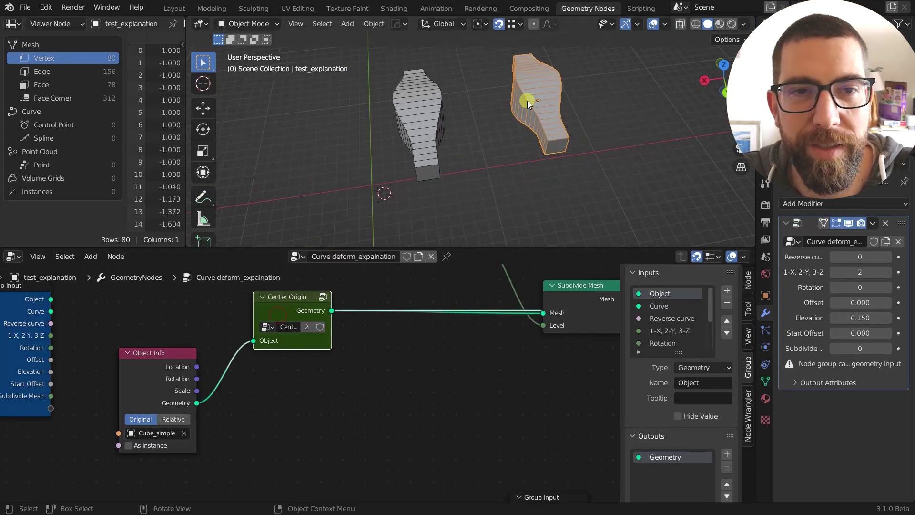
{"action": "middle_click_drag", "start_coordinate": [527, 101], "coordinate": [477, 126]}
{"action": "left_click", "coordinate": [415, 125]}
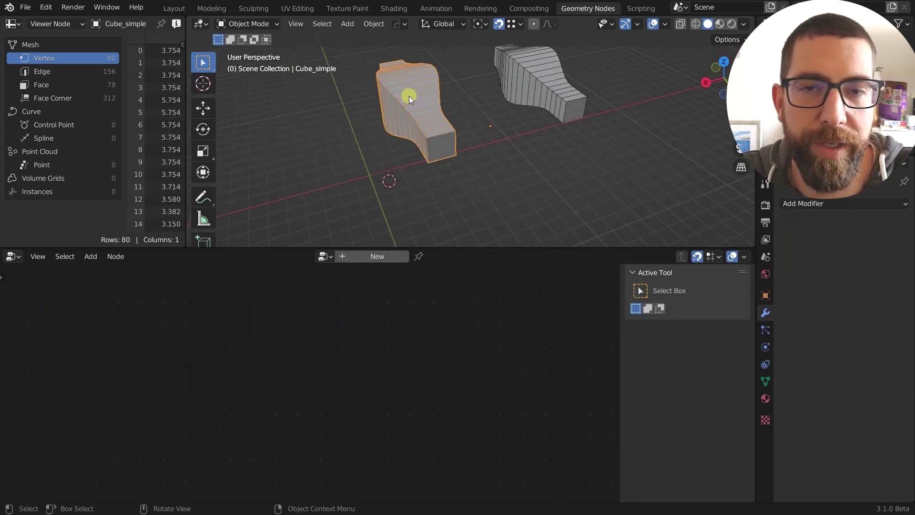
{"action": "mouse_move", "coordinate": [467, 127]}
{"action": "middle_mouse_down"}
{"action": "mouse_move", "coordinate": [429, 87]}
{"action": "mouse_move", "coordinate": [491, 92]}
{"action": "mouse_move", "coordinate": [451, 82]}
{"action": "mouse_move", "coordinate": [458, 125]}
{"action": "mouse_move", "coordinate": [474, 128]}
{"action": "middle_mouse_up"}
{"action": "left_click", "coordinate": [535, 74]}
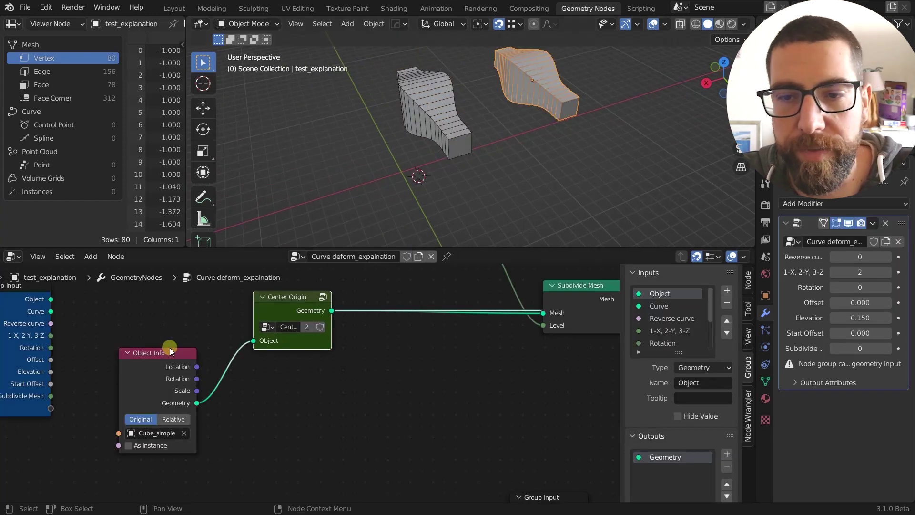
Step: Preview the Object Info output and compare test_explanation's offset from its origin with that of Cube_simple
{"action": "left_click", "coordinate": [140, 355]}
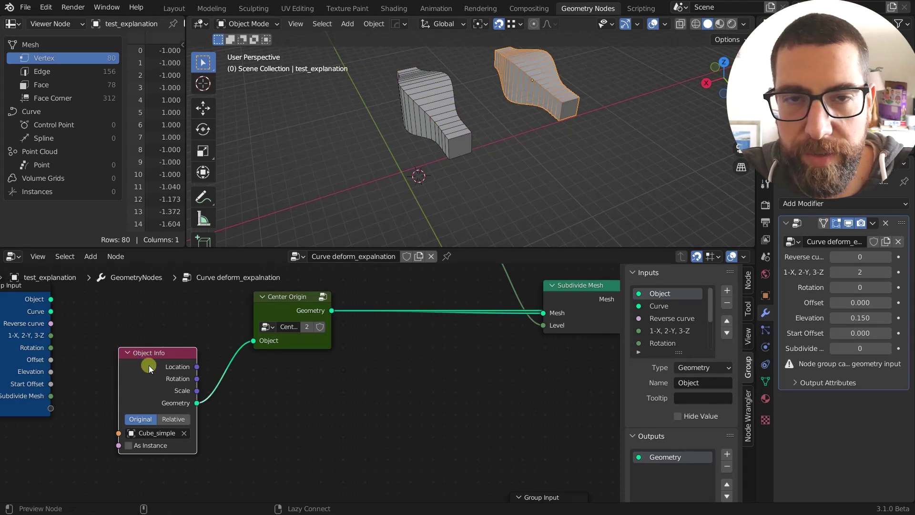
{"action": "left_click", "coordinate": [140, 355], "text": "ctrl+shift"}
{"action": "scroll", "coordinate": [476, 329], "scroll_direction": "down", "scroll_amount": 2}
{"action": "middle_click_drag", "start_coordinate": [502, 238], "coordinate": [437, 148]}
{"action": "left_click", "coordinate": [437, 148]}
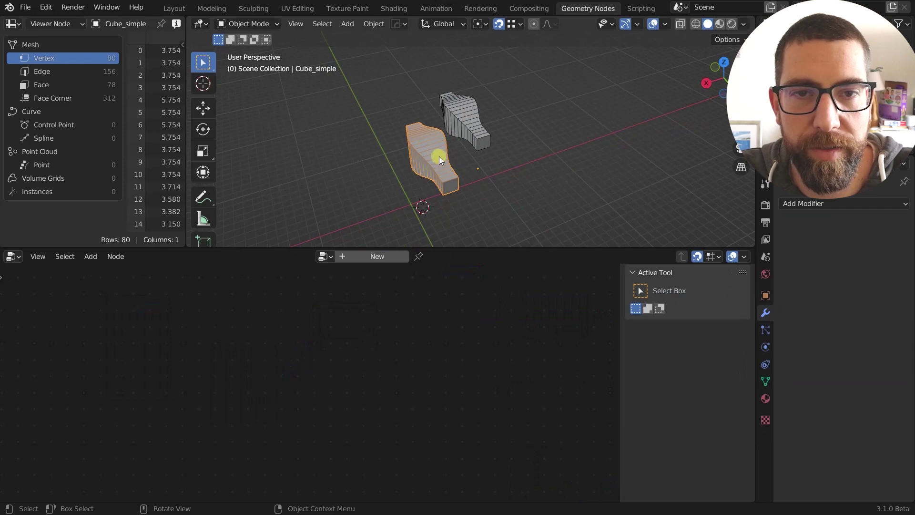
{"action": "left_click", "coordinate": [459, 114]}
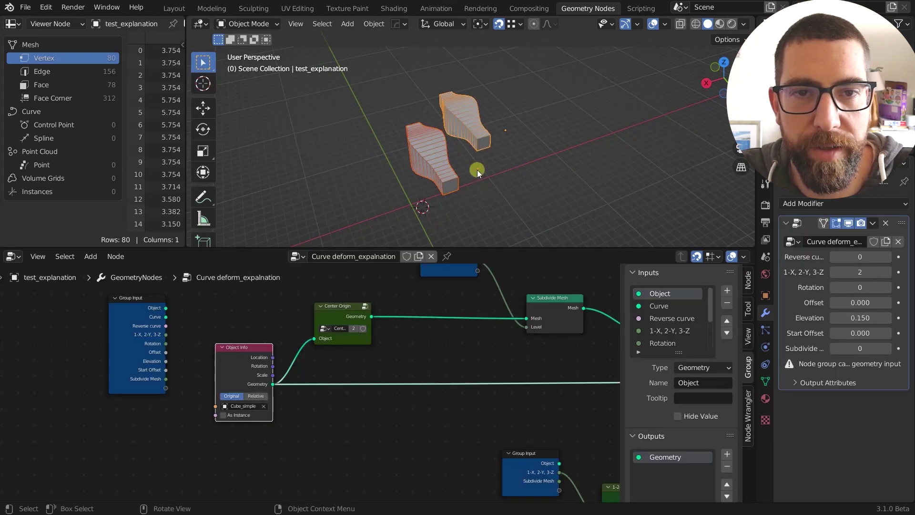
{"action": "left_click", "coordinate": [465, 167]}
{"action": "left_click", "coordinate": [438, 150]}
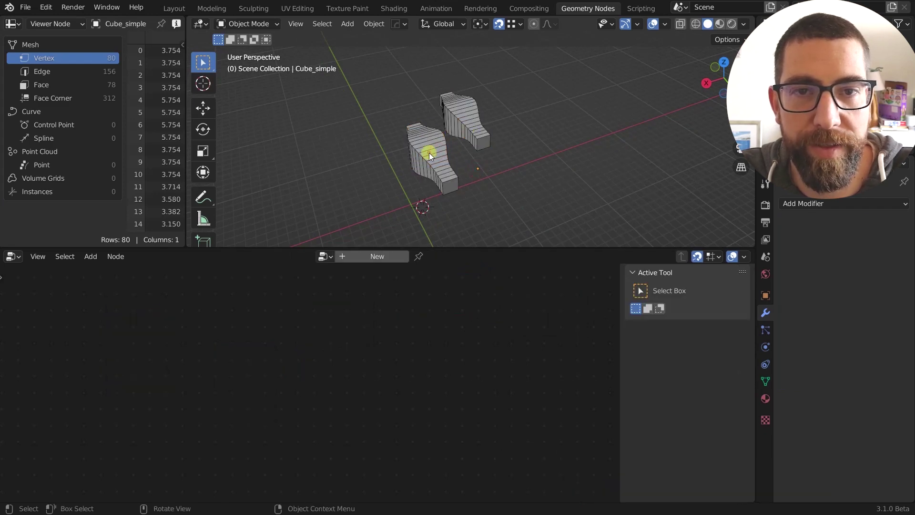
{"action": "left_click", "coordinate": [478, 110]}
{"action": "left_click", "coordinate": [469, 112]}
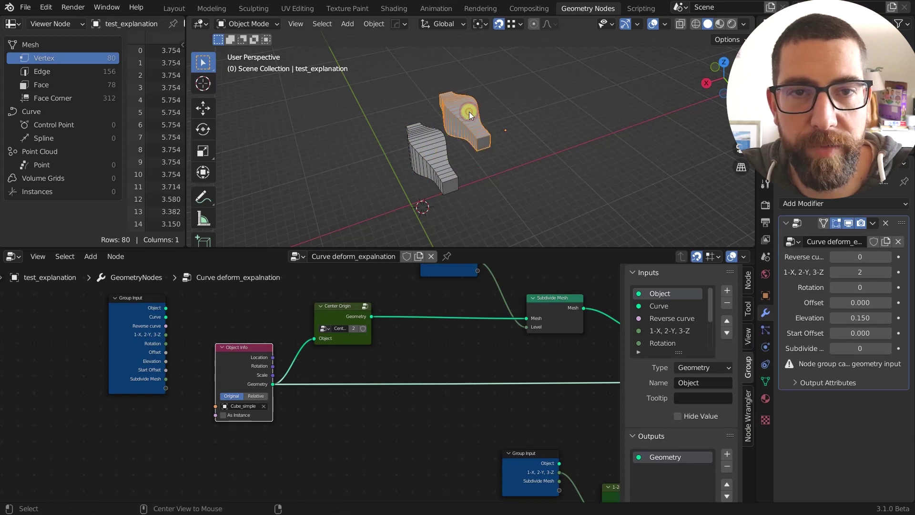
Step: Preview the Center Origin output on test_explanation and open that node group for editing
{"action": "left_click", "coordinate": [338, 309], "text": "ctrl+shift"}
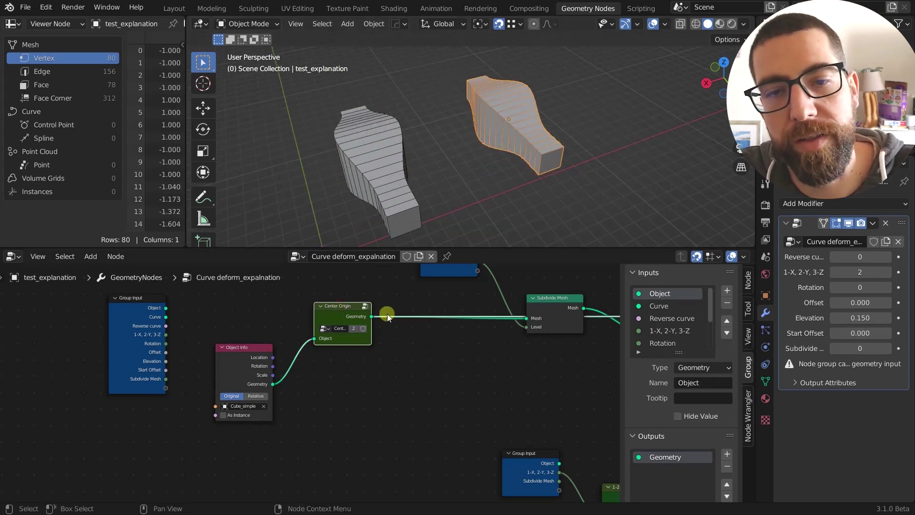
{"action": "scroll", "coordinate": [387, 313], "scroll_direction": "up", "scroll_amount": 1}
{"action": "key", "text": "Tab"}
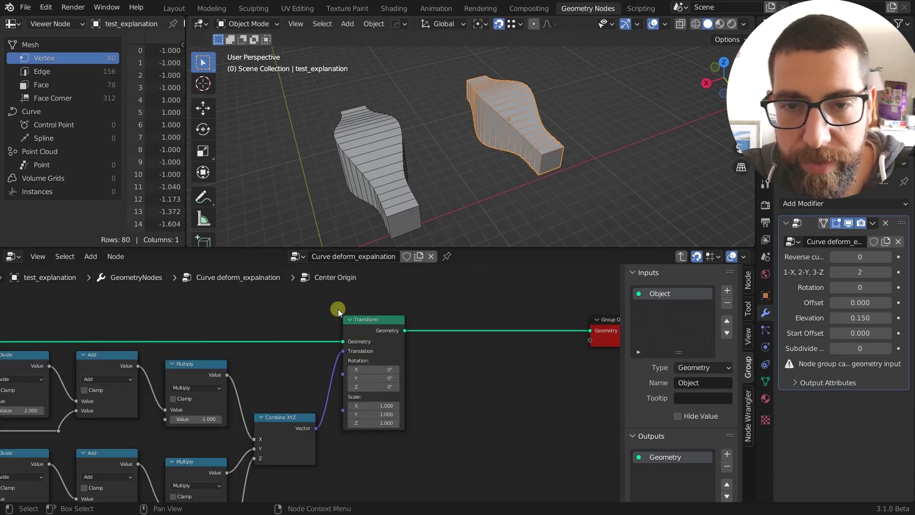
Step: Look over the Center Origin group's whole tree and locate its Group Input node
{"action": "scroll", "coordinate": [490, 315], "scroll_direction": "down", "scroll_amount": 5}
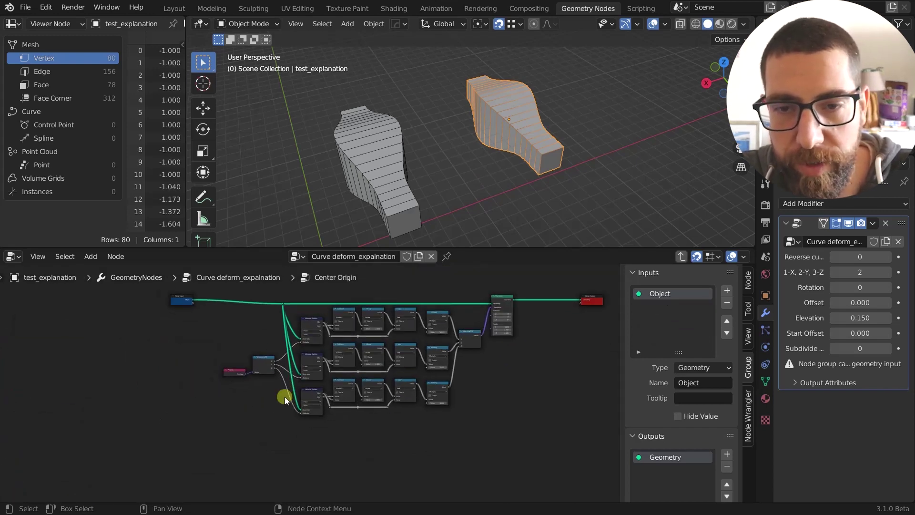
{"action": "scroll", "coordinate": [285, 396], "scroll_direction": "up", "scroll_amount": 3}
{"action": "scroll", "coordinate": [272, 451], "scroll_direction": "up", "scroll_amount": 2}
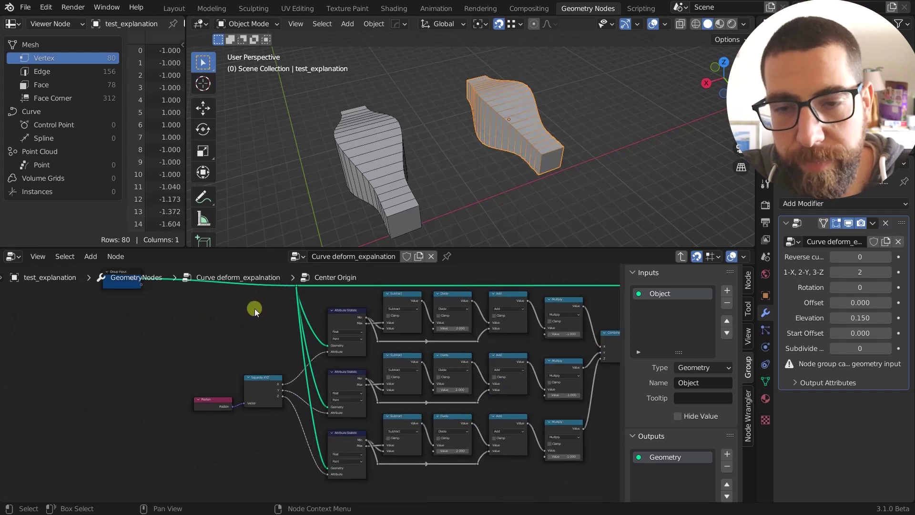
{"action": "middle_click_drag", "start_coordinate": [254, 308], "coordinate": [265, 354]}
{"action": "scroll", "coordinate": [182, 347], "scroll_direction": "up", "scroll_amount": 3}
{"action": "left_click", "coordinate": [136, 324]}
{"action": "scroll", "coordinate": [315, 385], "scroll_direction": "down", "scroll_amount": 3}
{"action": "scroll", "coordinate": [313, 384], "scroll_direction": "up", "scroll_amount": 3}
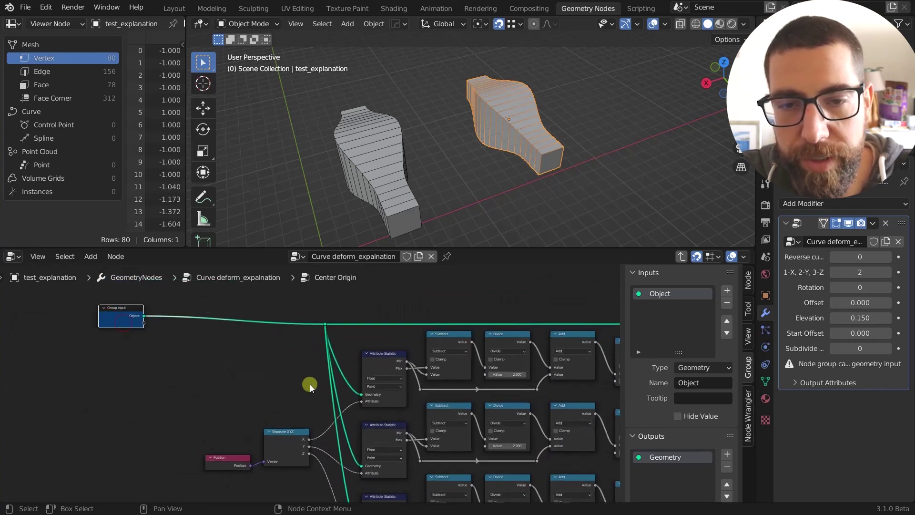
Step: Examine how Position and Separate XYZ feed the X, Y and Z components into the three Attribute Statistic nodes
{"action": "left_click", "coordinate": [368, 327]}
{"action": "scroll", "coordinate": [382, 377], "scroll_direction": "up", "scroll_amount": 1}
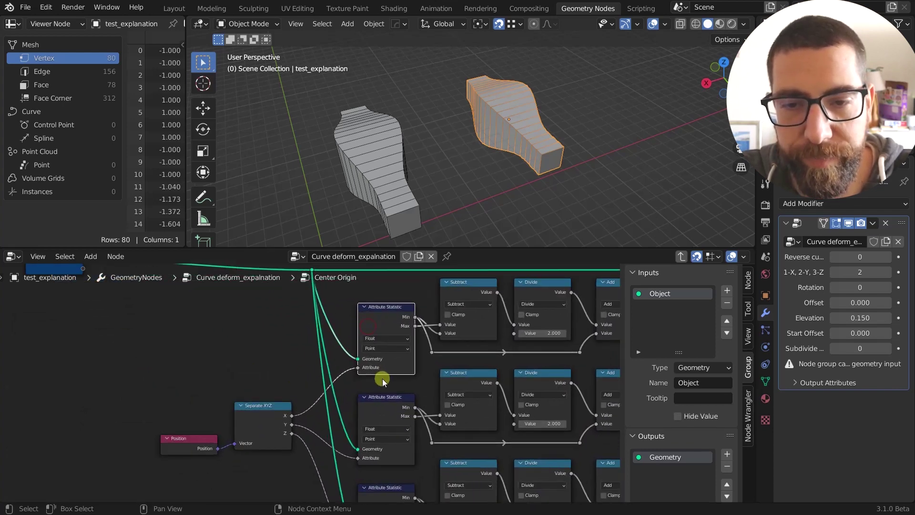
{"action": "middle_click_drag", "start_coordinate": [382, 378], "coordinate": [375, 363]}
{"action": "scroll", "coordinate": [376, 361], "scroll_direction": "down", "scroll_amount": 1}
{"action": "scroll", "coordinate": [387, 351], "scroll_direction": "up", "scroll_amount": 1}
{"action": "scroll", "coordinate": [389, 350], "scroll_direction": "down", "scroll_amount": 1}
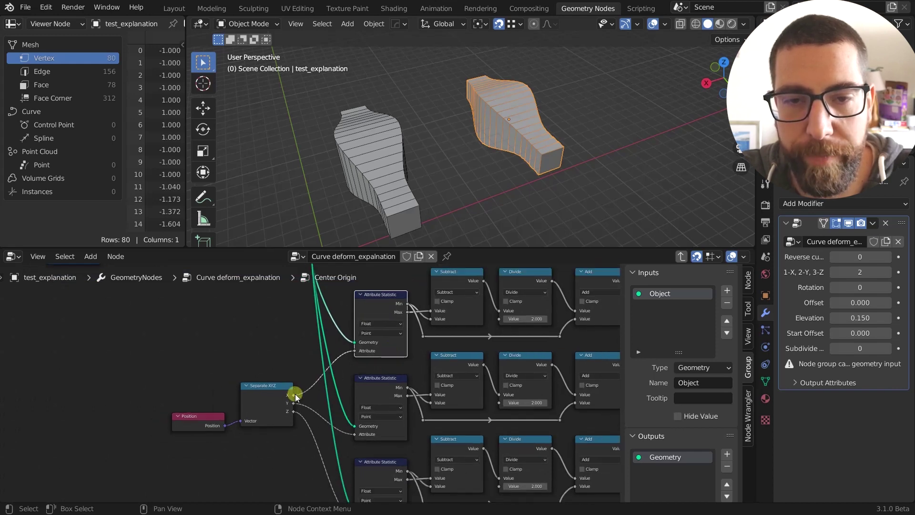
{"action": "middle_click_drag", "start_coordinate": [285, 350], "coordinate": [279, 311]}
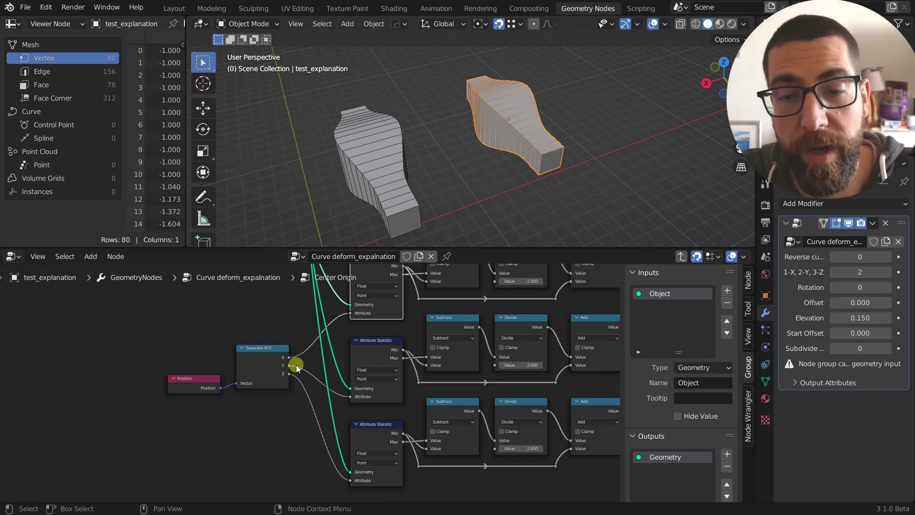
{"action": "middle_click_drag", "start_coordinate": [284, 318], "coordinate": [254, 333]}
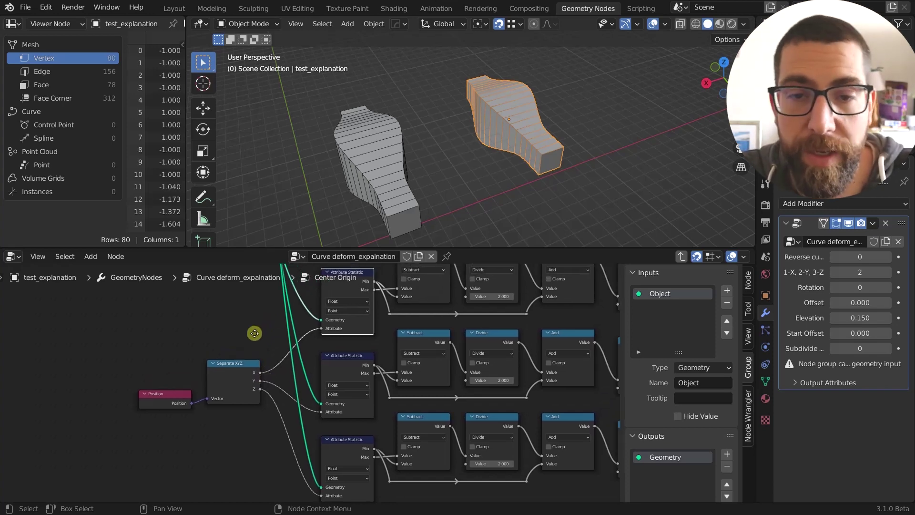
Step: Examine how the Subtract, Divide, Add and Multiply chains feed Combine XYZ and the Transform node's translation in the Center Origin group
{"action": "scroll", "coordinate": [255, 333], "scroll_direction": "down", "scroll_amount": 4}
{"action": "middle_click_drag", "start_coordinate": [426, 335], "coordinate": [376, 374]}
{"action": "middle_click_drag", "start_coordinate": [431, 368], "coordinate": [389, 359]}
{"action": "scroll", "coordinate": [388, 360], "scroll_direction": "up", "scroll_amount": 2}
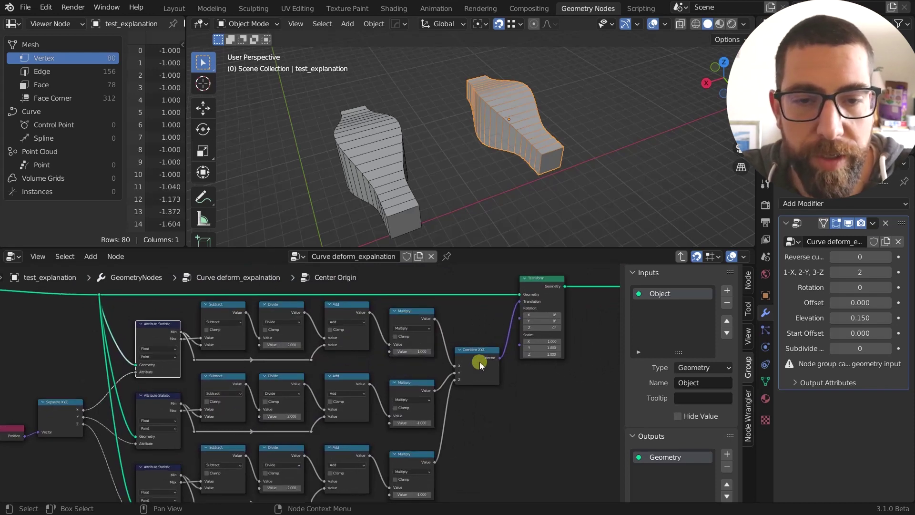
{"action": "left_click", "coordinate": [538, 276]}
{"action": "middle_click_drag", "start_coordinate": [540, 296], "coordinate": [500, 294]}
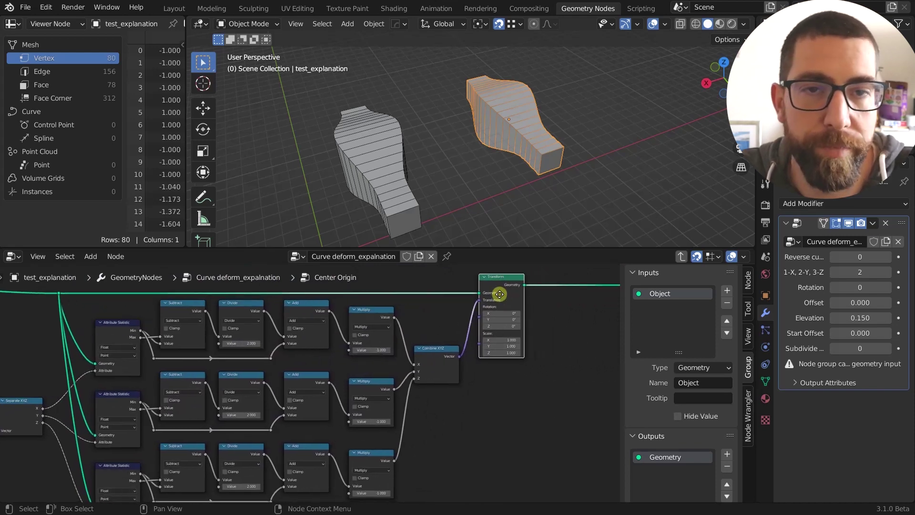
{"action": "scroll", "coordinate": [514, 321], "scroll_direction": "up", "scroll_amount": 2}
{"action": "scroll", "coordinate": [519, 354], "scroll_direction": "down", "scroll_amount": 2}
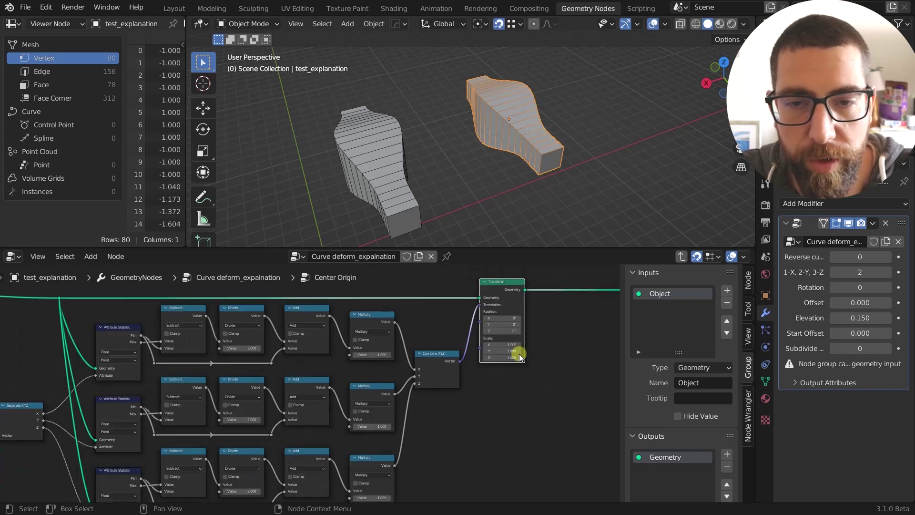
{"action": "middle_click_drag", "start_coordinate": [518, 370], "coordinate": [572, 347]}
{"action": "scroll", "coordinate": [560, 349], "scroll_direction": "down", "scroll_amount": 1}
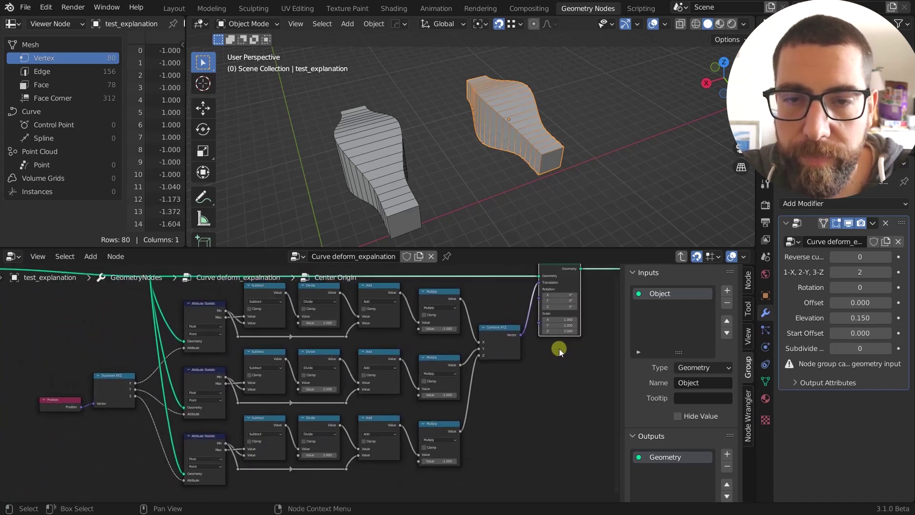
{"action": "scroll", "coordinate": [559, 349], "scroll_direction": "down", "scroll_amount": 1}
{"action": "scroll", "coordinate": [481, 374], "scroll_direction": "down", "scroll_amount": 2}
{"action": "middle_click_drag", "start_coordinate": [501, 383], "coordinate": [254, 355]}
Step: Leave the Center Origin group, compare Cube_simple with test_explanation, and return to test_explanation's Center Origin node
{"action": "key", "text": "Tab"}
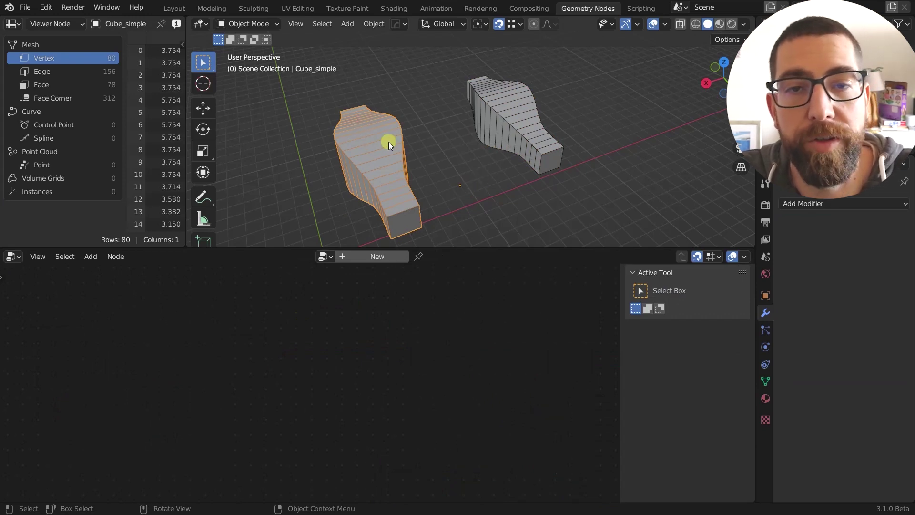
{"action": "left_click", "coordinate": [484, 104]}
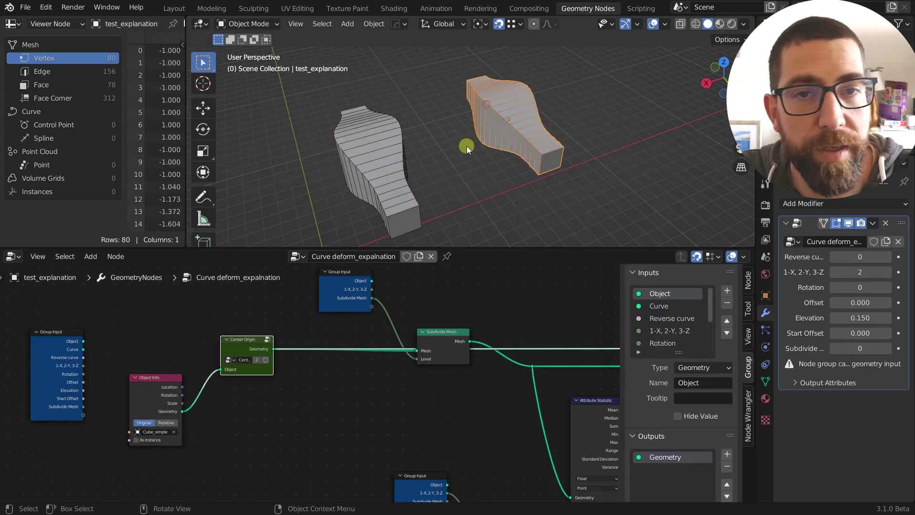
{"action": "left_click", "coordinate": [244, 344]}
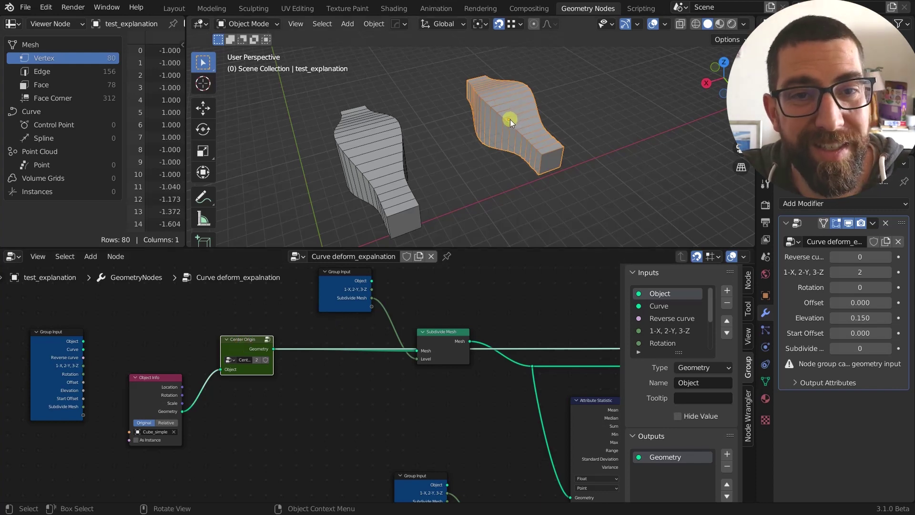
Step: Preview the Subdivide Mesh output and examine how the group's Subdivide Mesh input drives its Level
{"action": "middle_click_drag", "start_coordinate": [446, 321], "coordinate": [331, 311]}
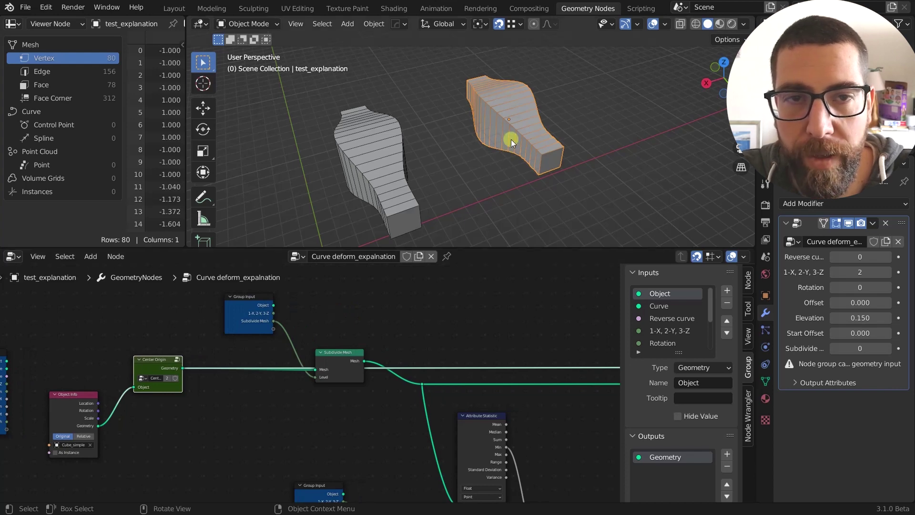
{"action": "middle_click_drag", "start_coordinate": [370, 321], "coordinate": [404, 314]}
{"action": "scroll", "coordinate": [366, 295], "scroll_direction": "up", "scroll_amount": 1}
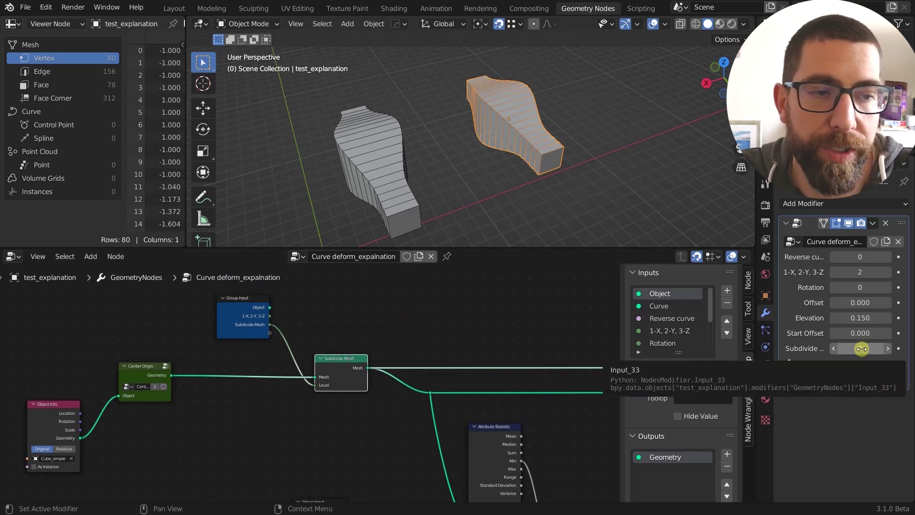
{"action": "scroll", "coordinate": [370, 376], "scroll_direction": "up", "scroll_amount": 3}
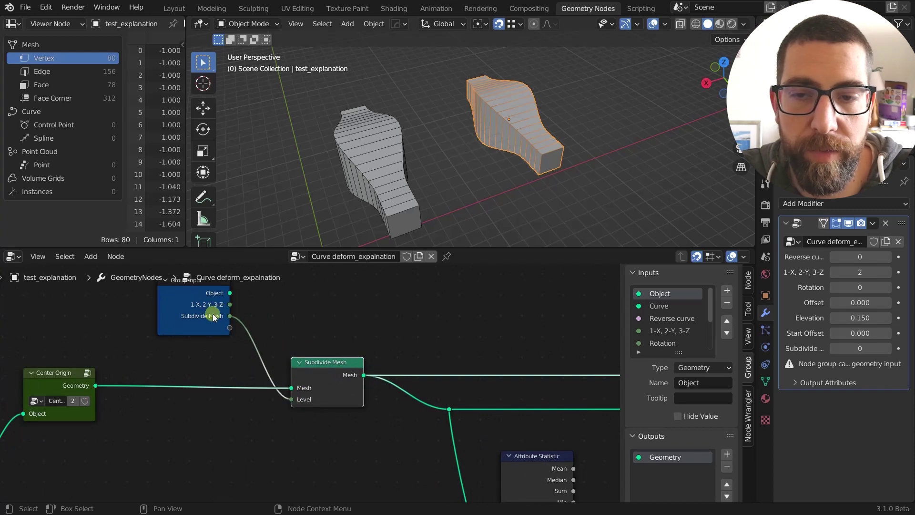
{"action": "left_click", "coordinate": [194, 322]}
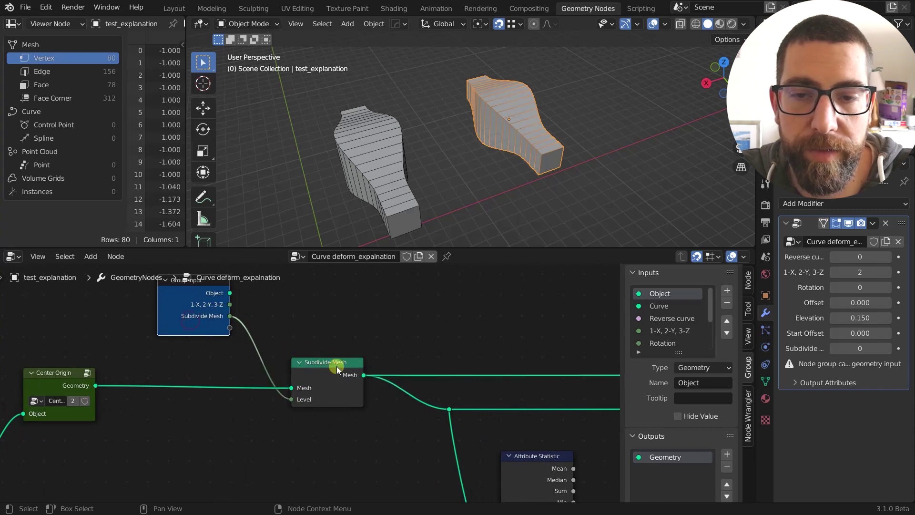
{"action": "left_click_drag", "start_coordinate": [337, 366], "coordinate": [338, 366]}
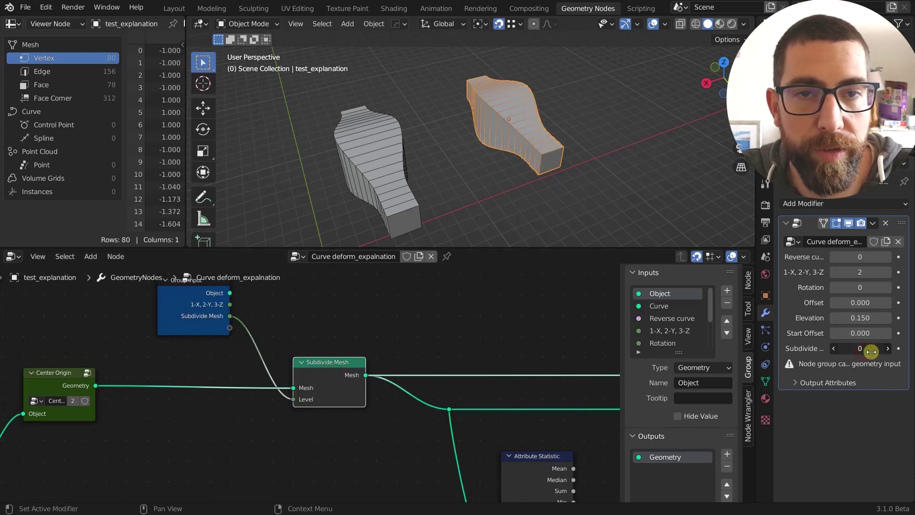
{"action": "middle_click_drag", "start_coordinate": [305, 349], "coordinate": [236, 343]}
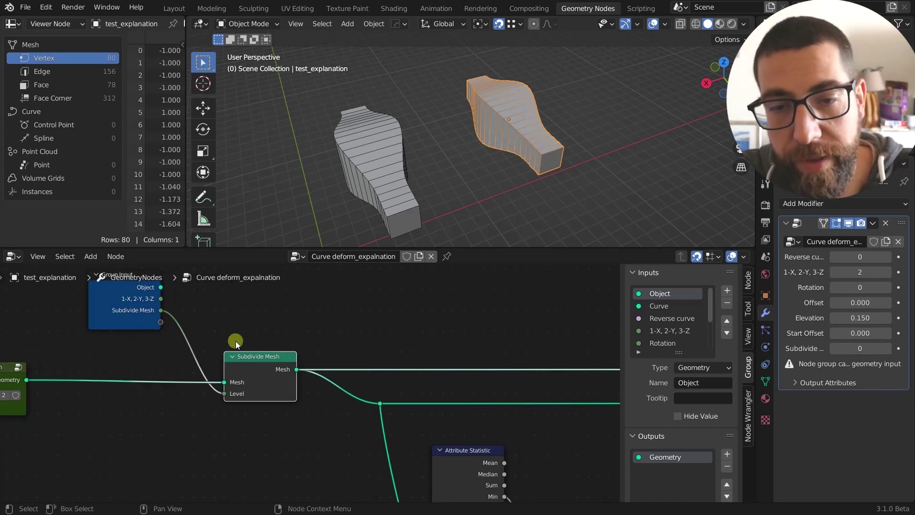
Step: Preview the output of the first Transform node after Subdivide Mesh and inspect the shifted mesh from another angle
{"action": "scroll", "coordinate": [236, 344], "scroll_direction": "down", "scroll_amount": 5}
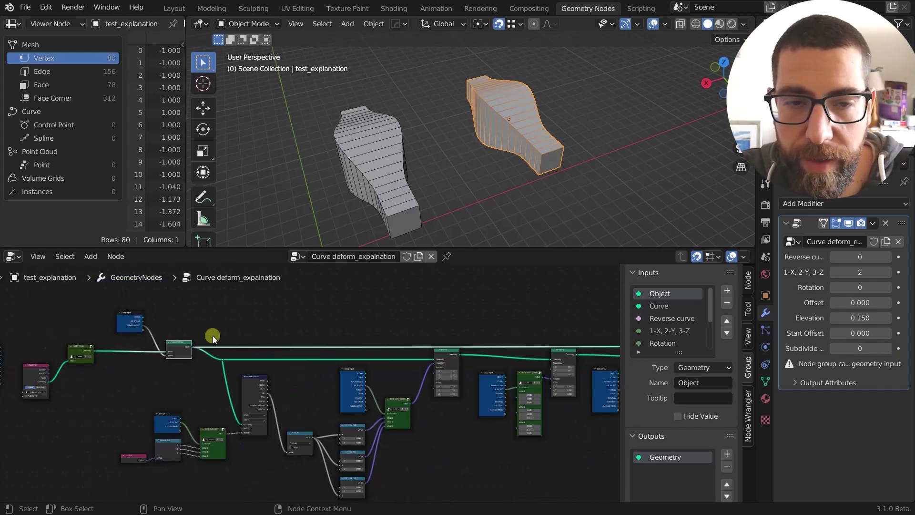
{"action": "left_click", "coordinate": [449, 353], "text": "ctrl+shift"}
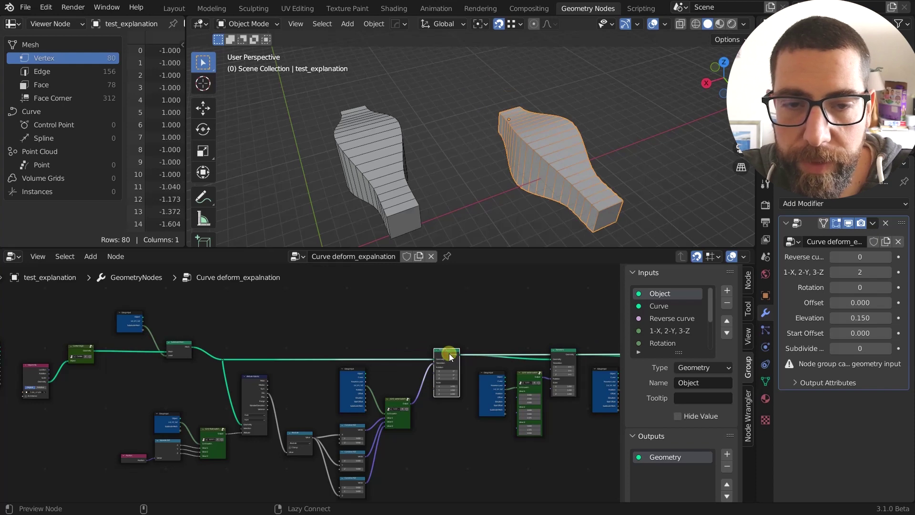
{"action": "scroll", "coordinate": [450, 355], "scroll_direction": "up", "scroll_amount": 4}
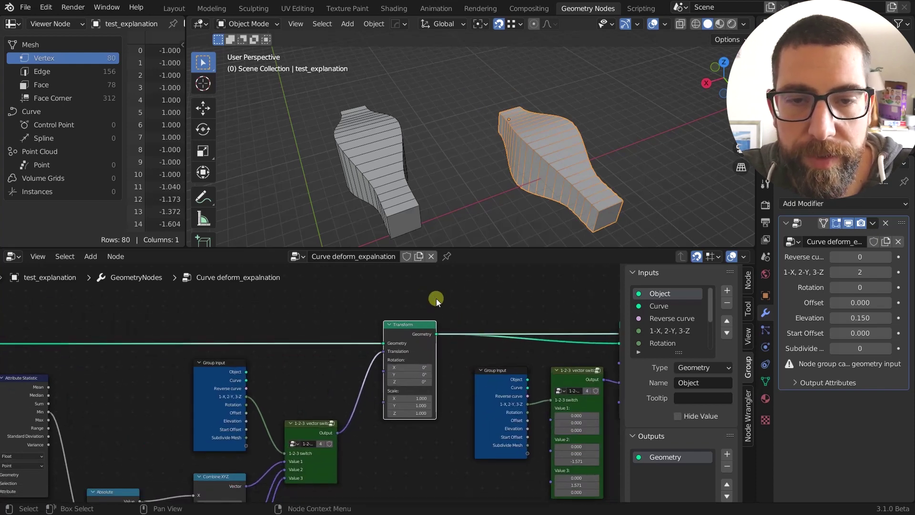
{"action": "scroll", "coordinate": [436, 299], "scroll_direction": "down", "scroll_amount": 4}
{"action": "scroll", "coordinate": [436, 299], "scroll_direction": "up", "scroll_amount": 2}
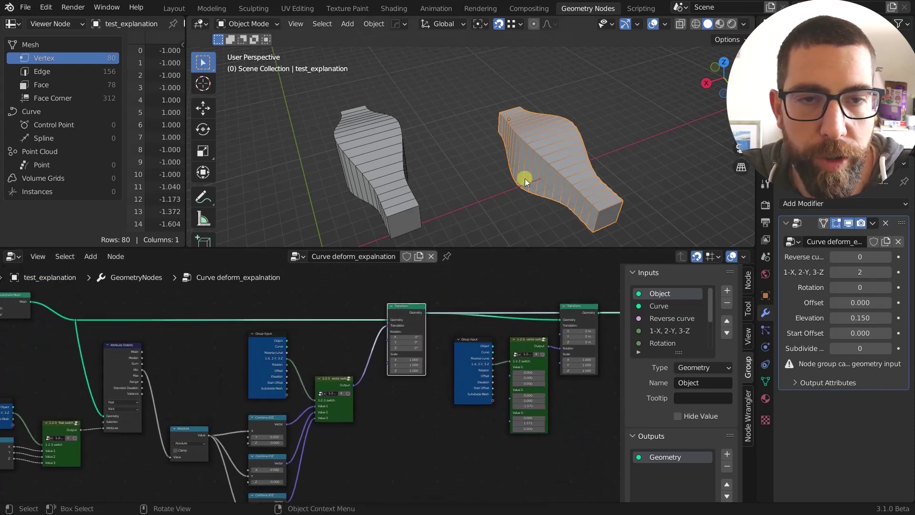
{"action": "middle_click_drag", "start_coordinate": [525, 178], "coordinate": [527, 159]}
{"action": "scroll", "coordinate": [241, 318], "scroll_direction": "down", "scroll_amount": 2}
{"action": "middle_click_drag", "start_coordinate": [241, 317], "coordinate": [430, 318]}
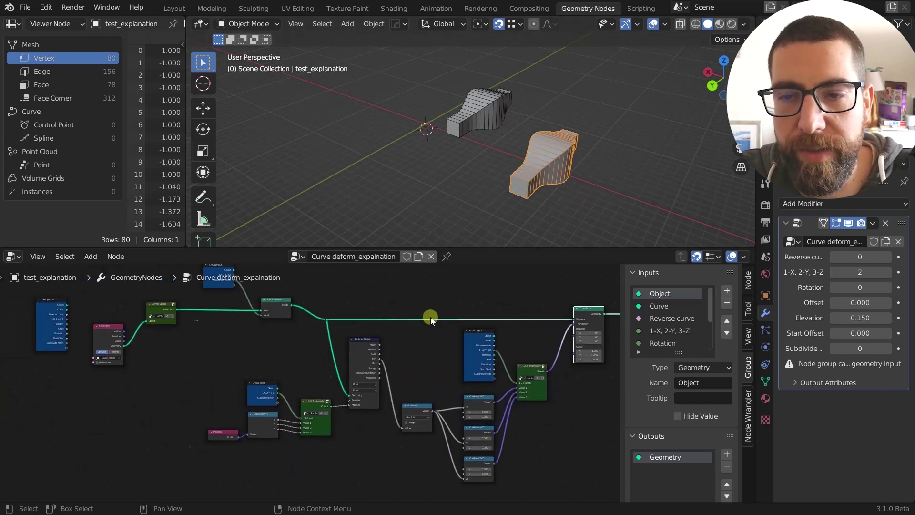
Step: Examine the Transform node's place in the tree and where test_explanation's mesh sits relative to its origin
{"action": "scroll", "coordinate": [190, 315], "scroll_direction": "up", "scroll_amount": 1}
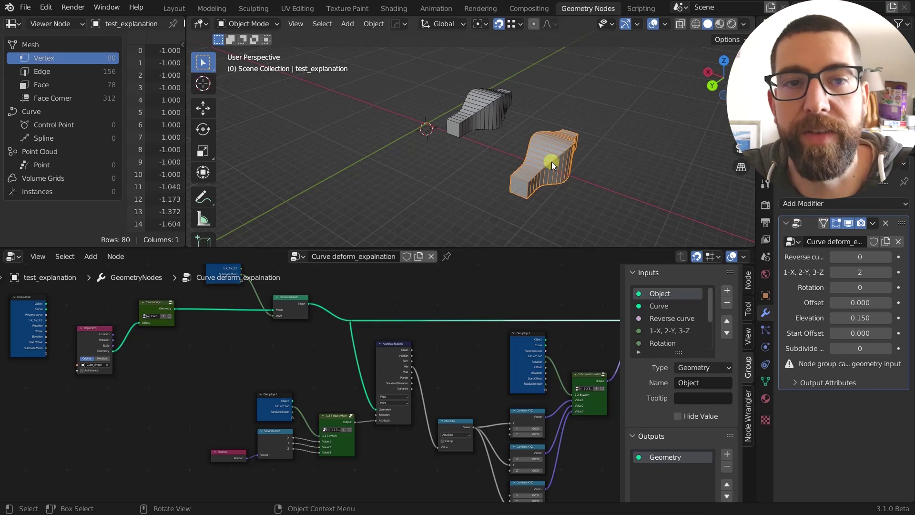
{"action": "middle_click_drag", "start_coordinate": [447, 268], "coordinate": [402, 272]}
{"action": "middle_click_drag", "start_coordinate": [484, 296], "coordinate": [423, 298]}
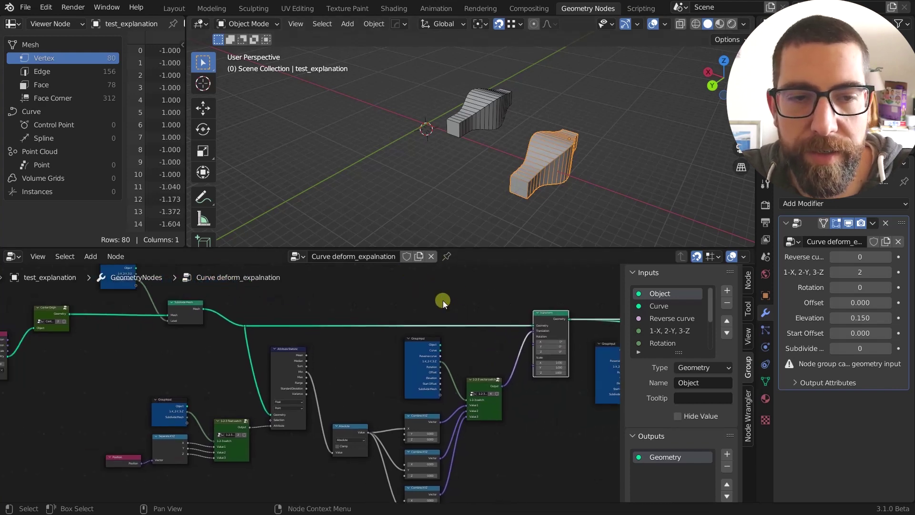
{"action": "scroll", "coordinate": [457, 301], "scroll_direction": "up", "scroll_amount": 2}
{"action": "middle_click_drag", "start_coordinate": [578, 318], "coordinate": [467, 300]}
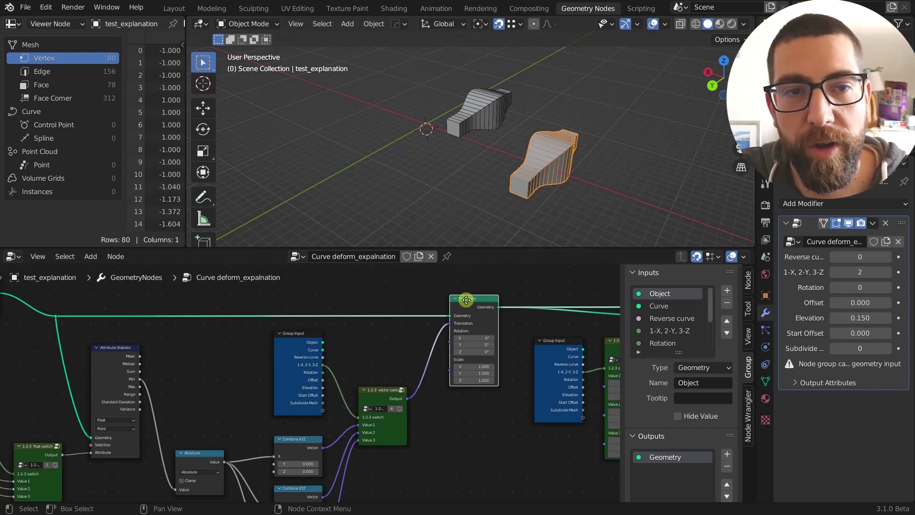
{"action": "middle_click_drag", "start_coordinate": [568, 157], "coordinate": [657, 178]}
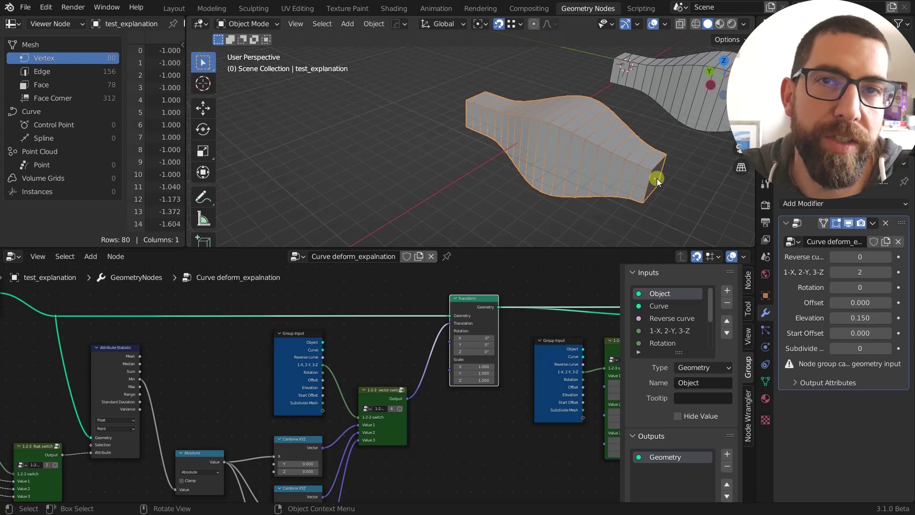
{"action": "middle_click_drag", "start_coordinate": [454, 291], "coordinate": [466, 292]}
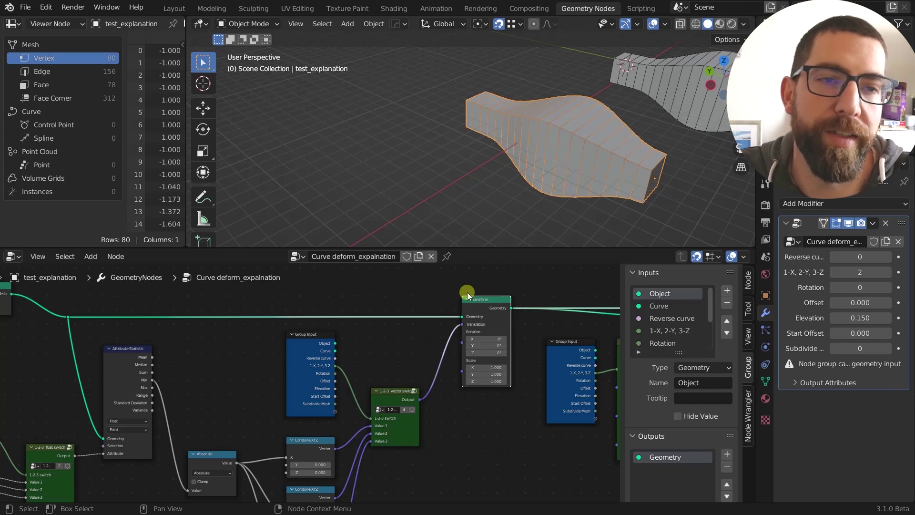
Step: Set the modifier's 1-X, 2-Y, 3-Z axis value to 1 and check the mesh against its origin from the top
{"action": "mouse_move", "coordinate": [861, 272]}
{"action": "left_mouse_down"}
{"action": "mouse_move", "coordinate": [852, 273]}
{"action": "mouse_move", "coordinate": [861, 273]}
{"action": "left_mouse_up"}
{"action": "scroll", "coordinate": [578, 170], "scroll_direction": "down", "scroll_amount": 3}
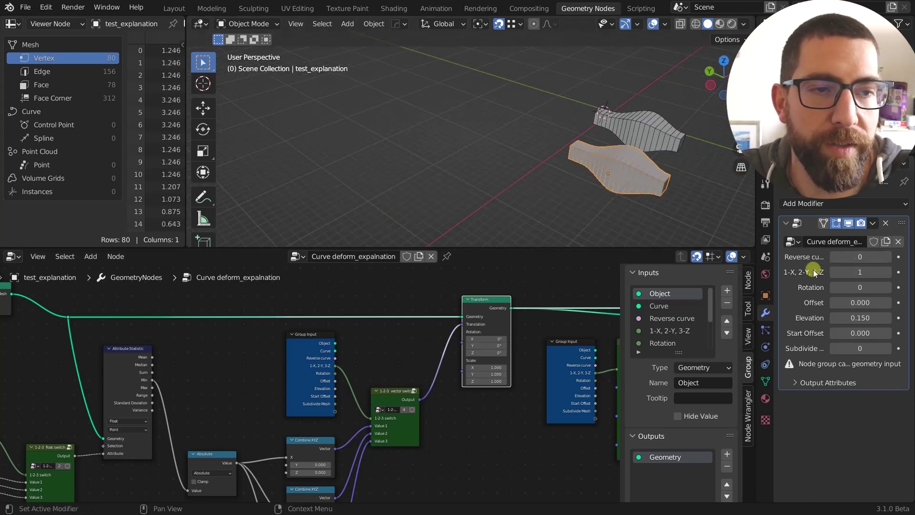
{"action": "middle_click_drag", "start_coordinate": [688, 215], "coordinate": [651, 138]}
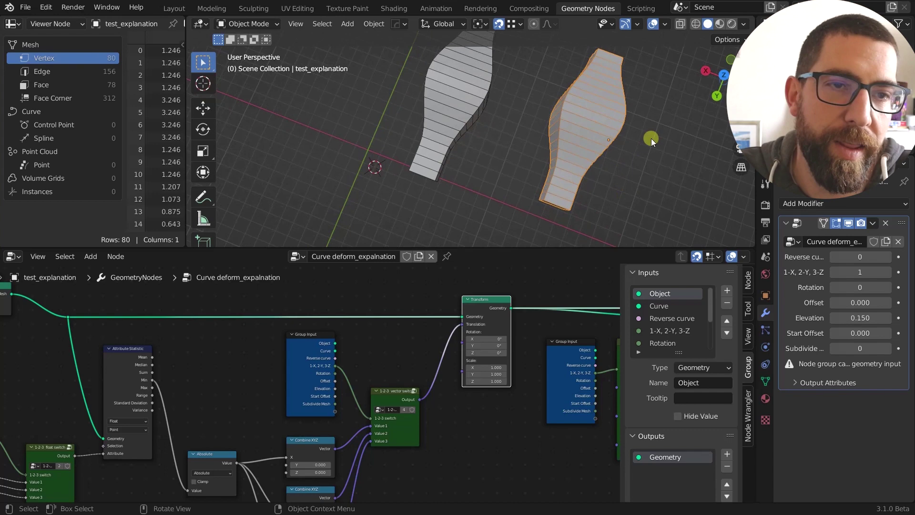
{"action": "left_click", "coordinate": [724, 79]}
{"action": "scroll", "coordinate": [591, 98], "scroll_direction": "down", "scroll_amount": 2}
{"action": "scroll", "coordinate": [476, 153], "scroll_direction": "up", "scroll_amount": 2}
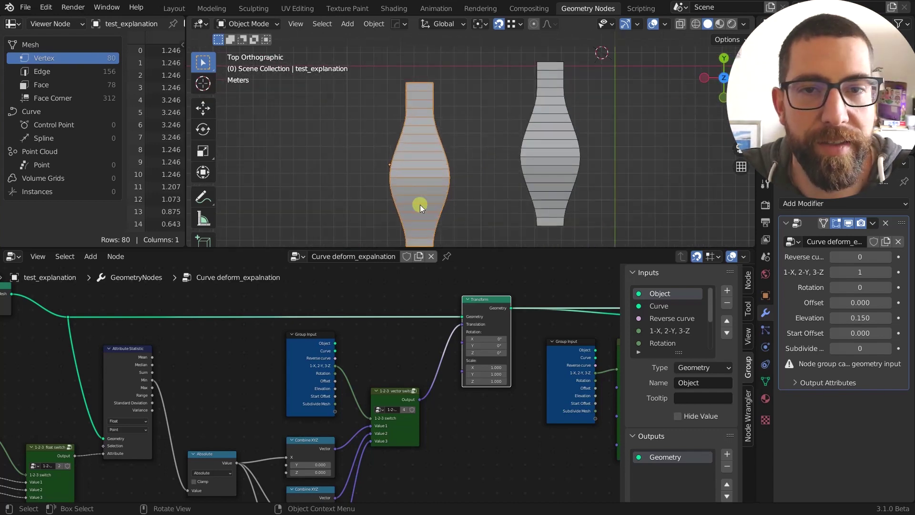
{"action": "scroll", "coordinate": [412, 199], "scroll_direction": "up", "scroll_amount": 2}
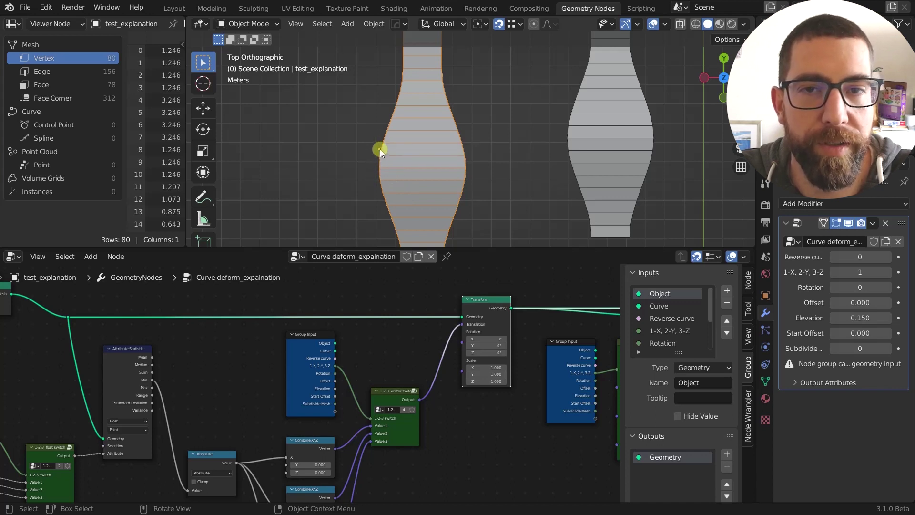
Step: Set the modifier's 1-X, 2-Y, 3-Z axis value to 2 and check the mesh's alignment along Y
{"action": "left_click", "coordinate": [888, 272]}
{"action": "scroll", "coordinate": [427, 176], "scroll_direction": "down", "scroll_amount": 3}
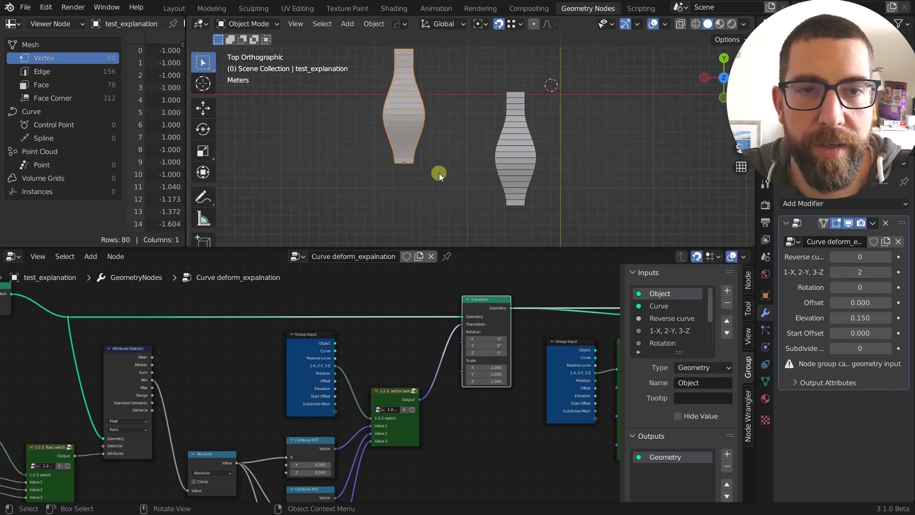
{"action": "scroll", "coordinate": [713, 97], "scroll_direction": "up", "scroll_amount": 1}
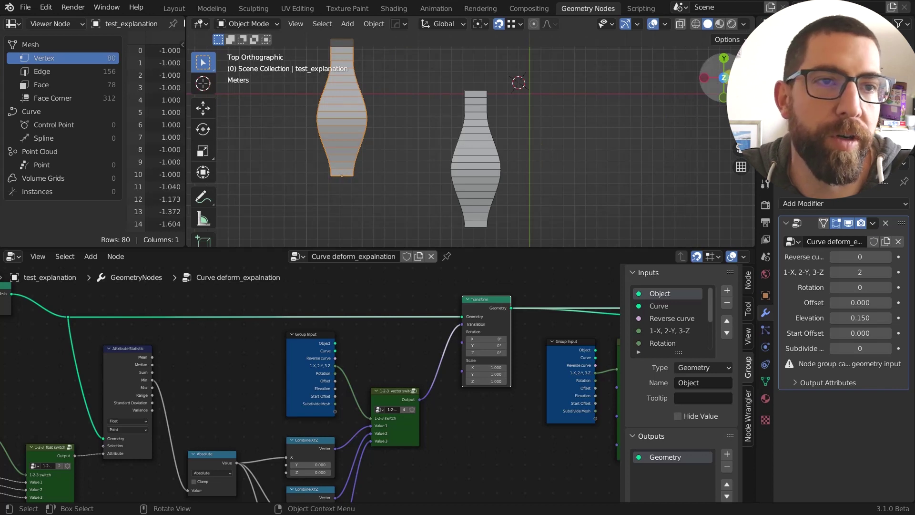
Step: Set the modifier's 1-X, 2-Y, 3-Z axis value to 3 and check the mesh against its origin from the front
{"action": "left_click", "coordinate": [888, 271]}
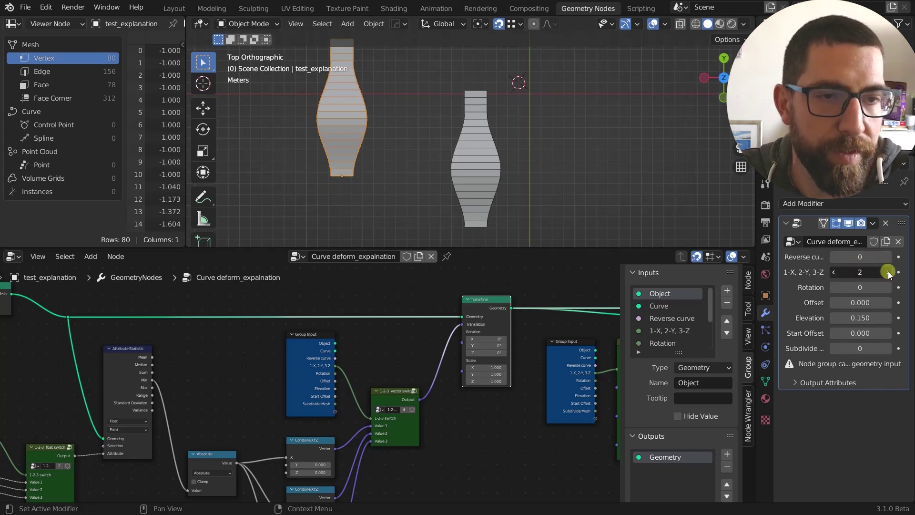
{"action": "middle_click_drag", "start_coordinate": [423, 171], "coordinate": [462, 92]}
{"action": "left_click", "coordinate": [713, 84]}
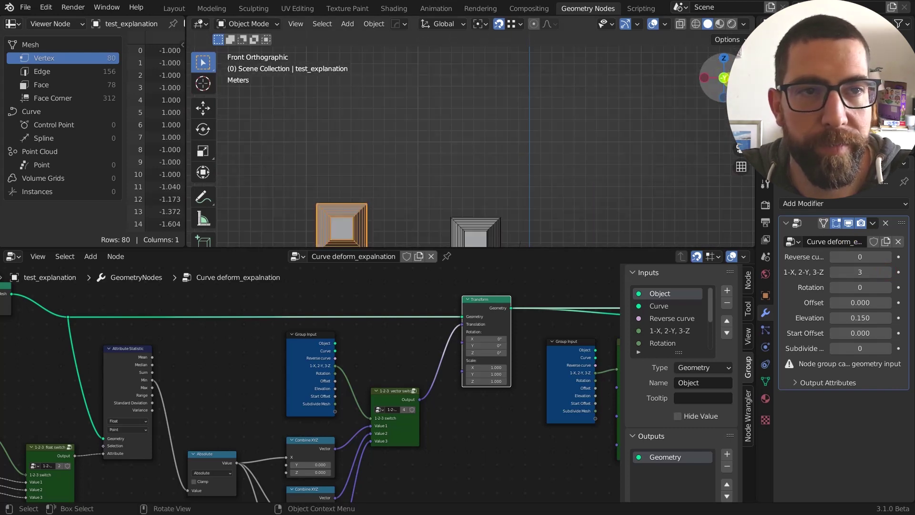
{"action": "scroll", "coordinate": [523, 128], "scroll_direction": "down", "scroll_amount": 3}
{"action": "scroll", "coordinate": [367, 211], "scroll_direction": "up", "scroll_amount": 6}
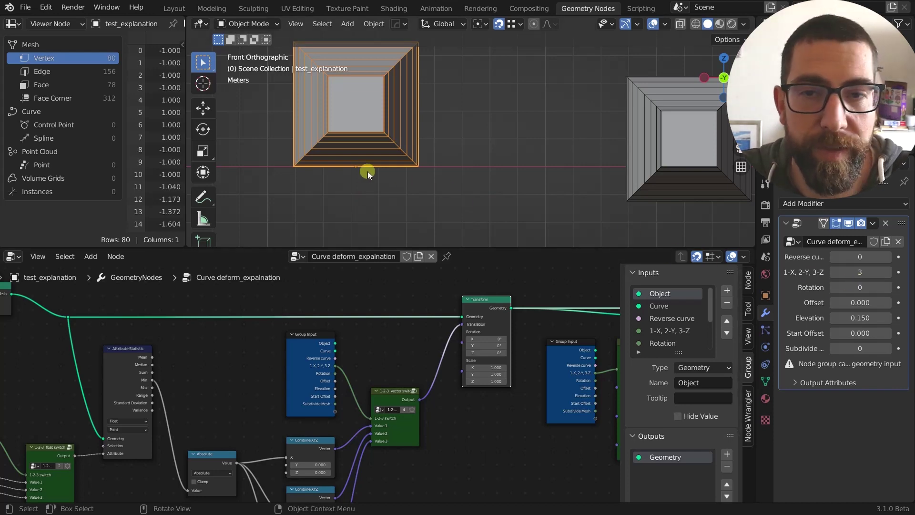
Step: Examine how Group Input, the Combine XYZ nodes and the 1-2-3 vector switch feed the Transform node's translation
{"action": "scroll", "coordinate": [387, 308], "scroll_direction": "down", "scroll_amount": 7}
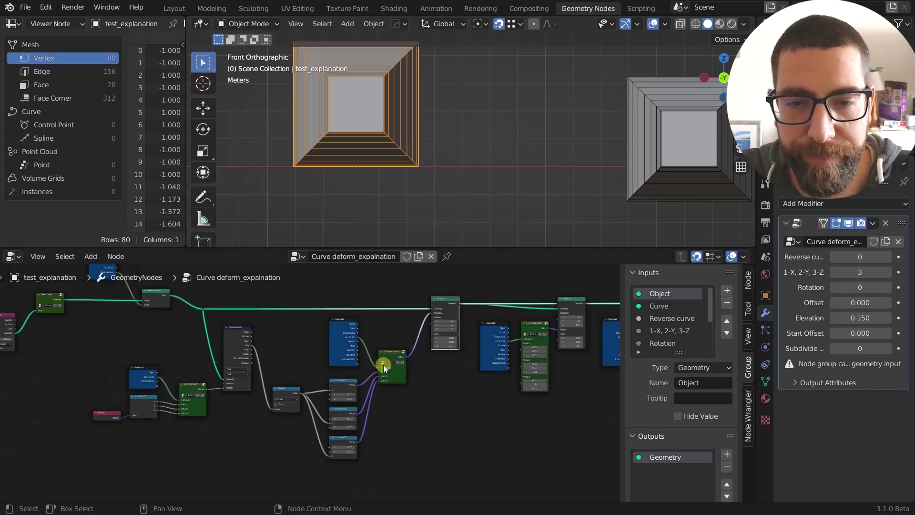
{"action": "scroll", "coordinate": [383, 365], "scroll_direction": "up", "scroll_amount": 2}
{"action": "scroll", "coordinate": [408, 327], "scroll_direction": "up", "scroll_amount": 3}
{"action": "middle_click_drag", "start_coordinate": [480, 291], "coordinate": [537, 307]}
{"action": "scroll", "coordinate": [521, 300], "scroll_direction": "up", "scroll_amount": 2}
{"action": "scroll", "coordinate": [529, 312], "scroll_direction": "up", "scroll_amount": 3}
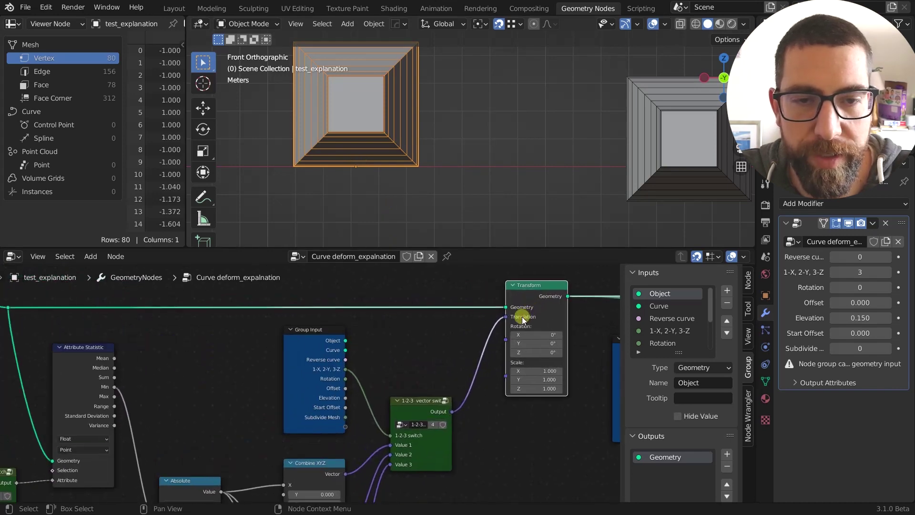
{"action": "scroll", "coordinate": [524, 316], "scroll_direction": "down", "scroll_amount": 3}
{"action": "middle_click_drag", "start_coordinate": [430, 361], "coordinate": [443, 353]}
{"action": "scroll", "coordinate": [419, 348], "scroll_direction": "up", "scroll_amount": 2}
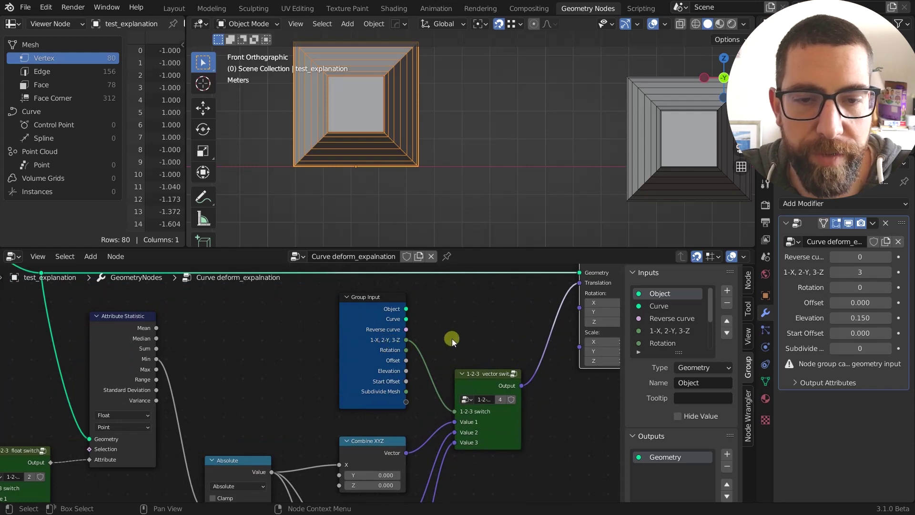
Step: Examine how the 1-X, 2-Y, 3-Z input and the three Combine XYZ vectors feed the 1-2-3 vector switch node
{"action": "scroll", "coordinate": [473, 310], "scroll_direction": "down", "scroll_amount": 2}
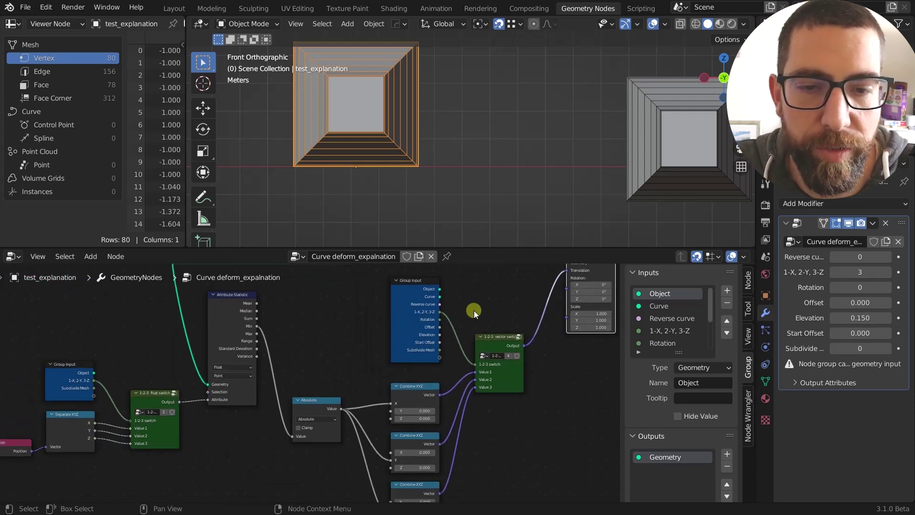
{"action": "scroll", "coordinate": [482, 351], "scroll_direction": "up", "scroll_amount": 2}
{"action": "left_click", "coordinate": [494, 344]}
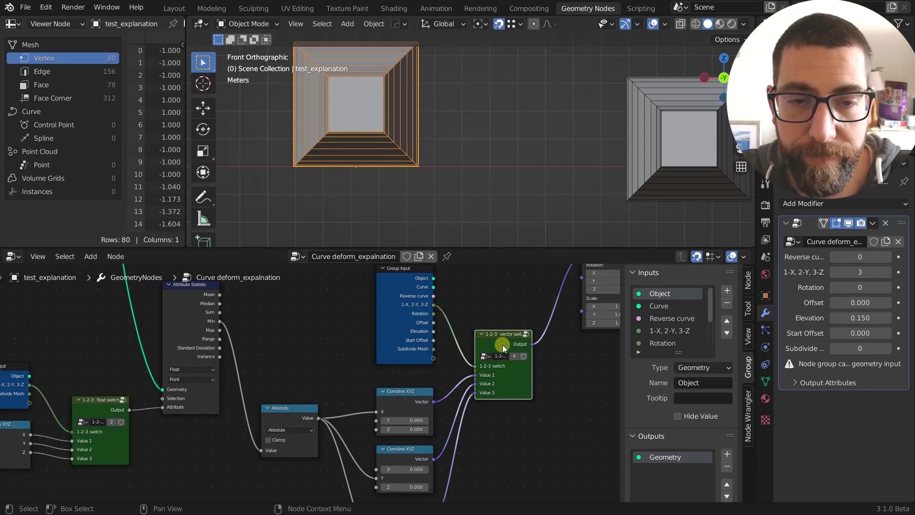
{"action": "scroll", "coordinate": [503, 344], "scroll_direction": "up", "scroll_amount": 2}
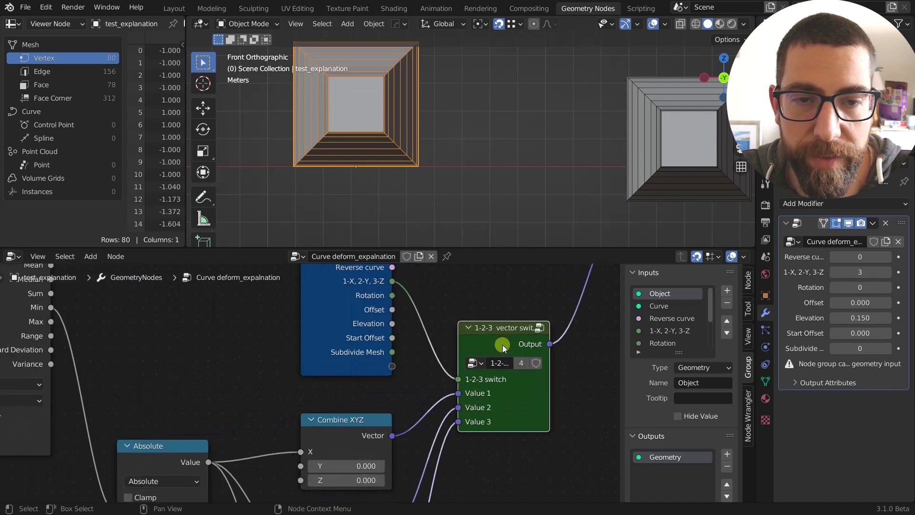
{"action": "scroll", "coordinate": [502, 345], "scroll_direction": "down", "scroll_amount": 1}
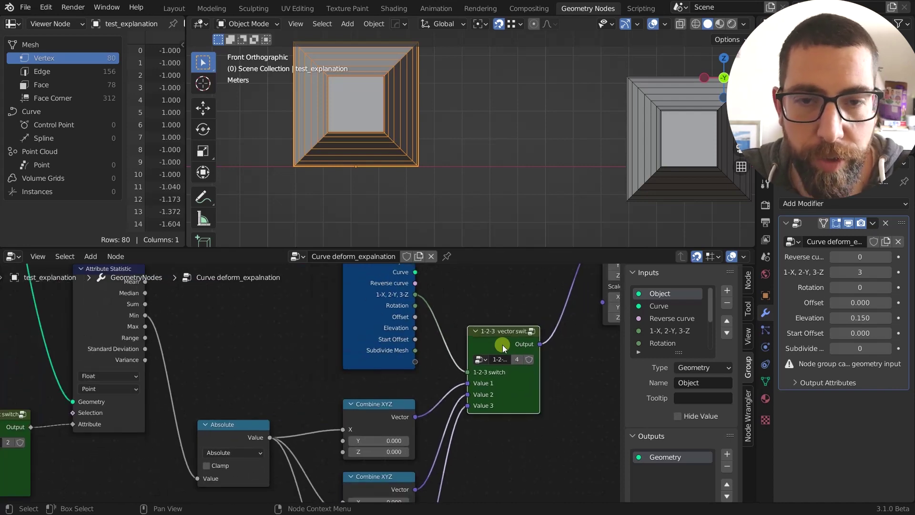
{"action": "middle_click_drag", "start_coordinate": [503, 345], "coordinate": [473, 344]}
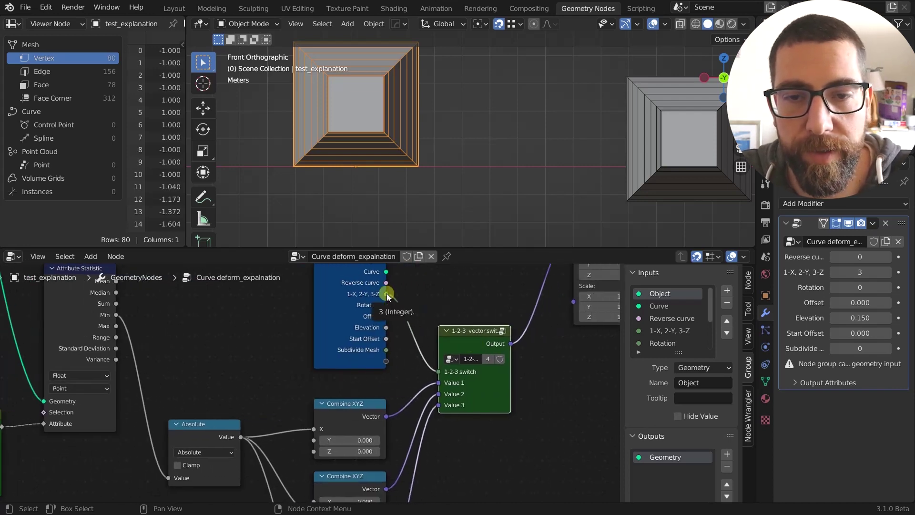
{"action": "left_click", "coordinate": [437, 383]}
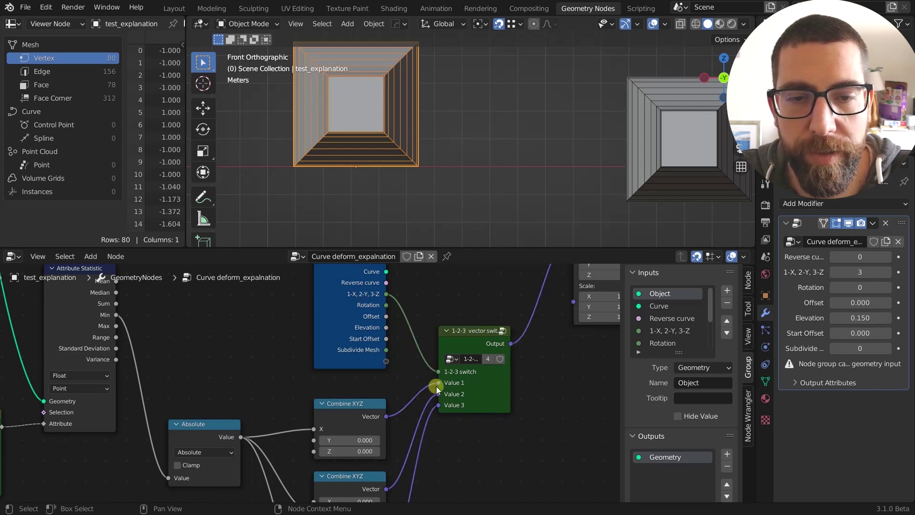
{"action": "left_click", "coordinate": [438, 394]}
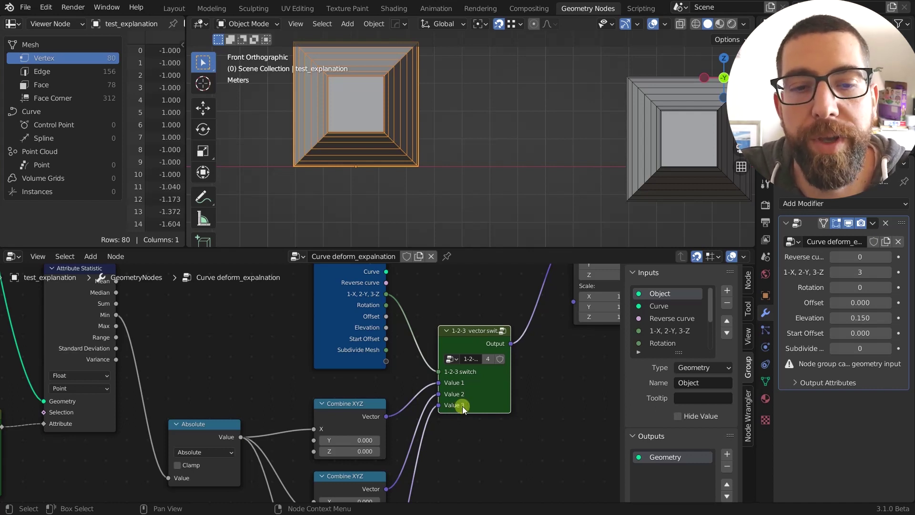
Step: Inspect the Subtract and Switch nodes inside the 1-2-3 vector switch group and return to the parent node tree
{"action": "scroll", "coordinate": [468, 405], "scroll_direction": "down", "scroll_amount": 2}
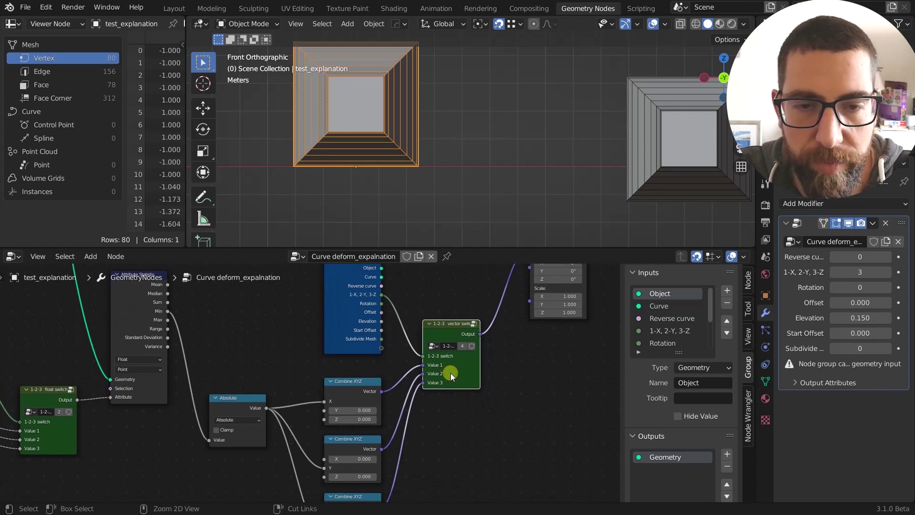
{"action": "key", "text": "Tab"}
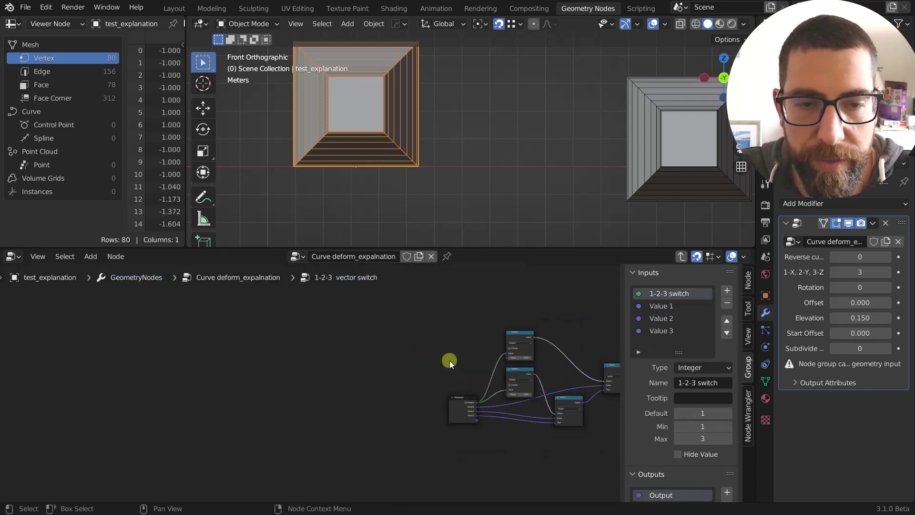
{"action": "middle_click_drag", "start_coordinate": [449, 360], "coordinate": [218, 361]}
{"action": "scroll", "coordinate": [233, 366], "scroll_direction": "up", "scroll_amount": 4}
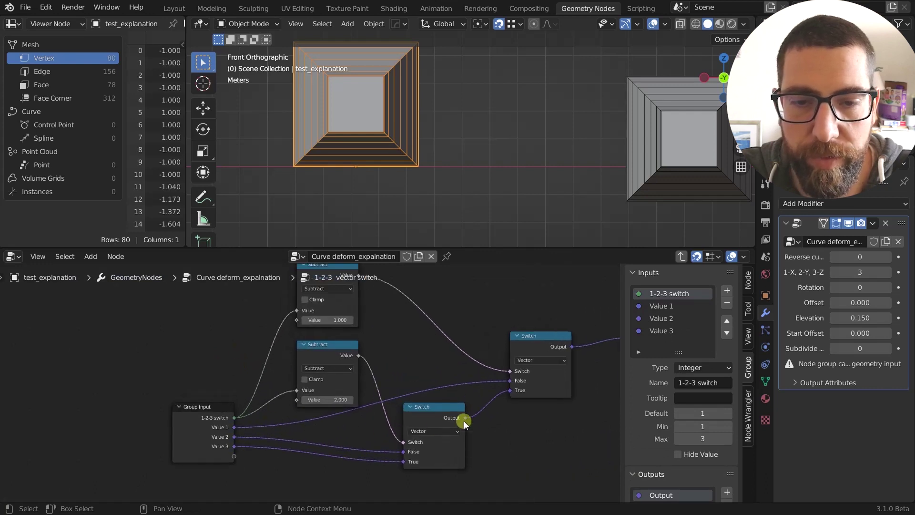
{"action": "mouse_move", "coordinate": [466, 421]}
{"action": "middle_mouse_down"}
{"action": "mouse_move", "coordinate": [495, 453]}
{"action": "mouse_move", "coordinate": [449, 449]}
{"action": "middle_mouse_up"}
{"action": "scroll", "coordinate": [496, 452], "scroll_direction": "down", "scroll_amount": 2}
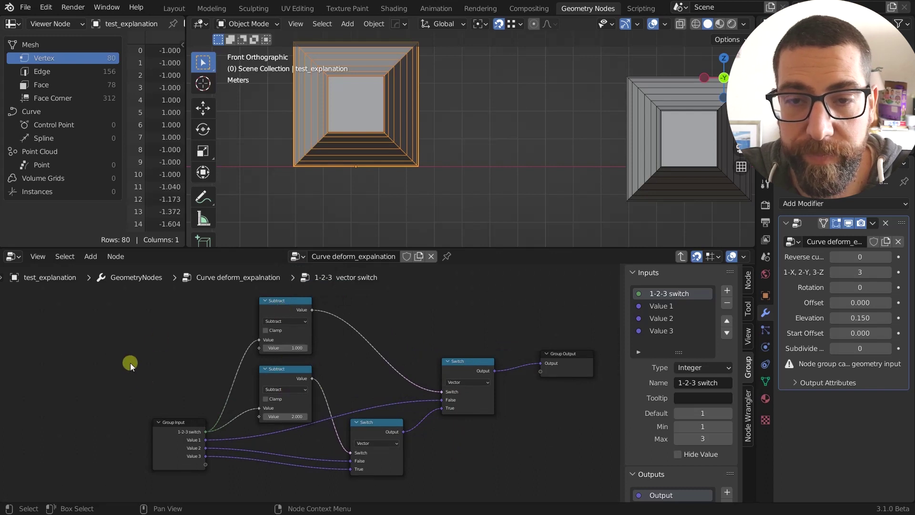
{"action": "scroll", "coordinate": [282, 368], "scroll_direction": "up", "scroll_amount": 1}
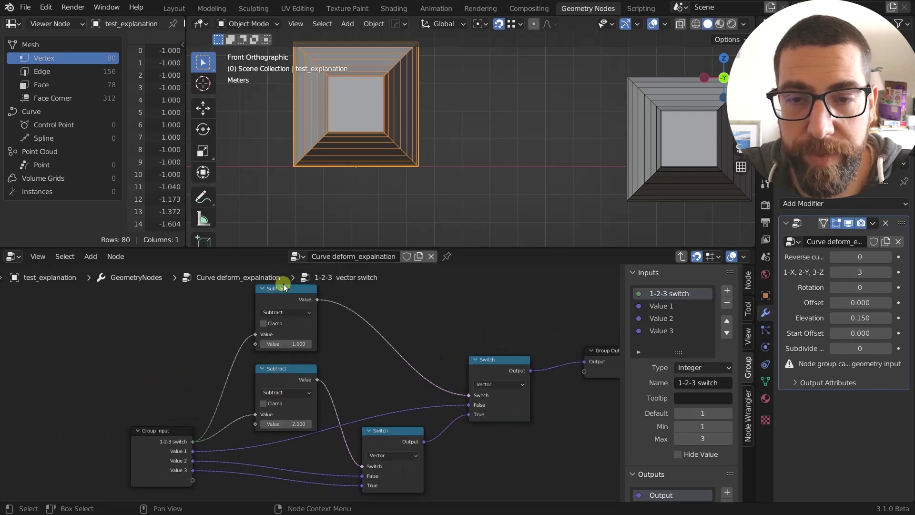
{"action": "left_click_drag", "start_coordinate": [321, 322], "coordinate": [280, 379]}
{"action": "scroll", "coordinate": [279, 379], "scroll_direction": "down", "scroll_amount": 2}
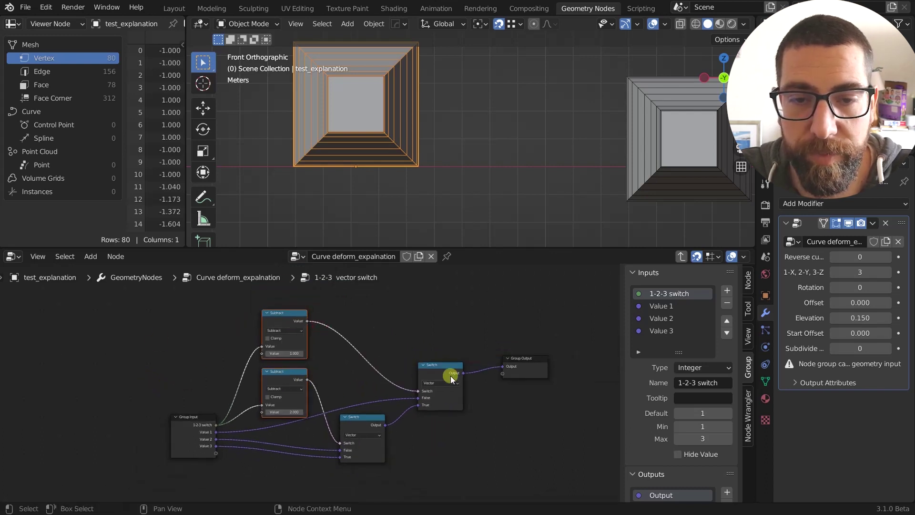
{"action": "scroll", "coordinate": [522, 407], "scroll_direction": "down", "scroll_amount": 2}
{"action": "key", "text": "ctrl+Tab"}
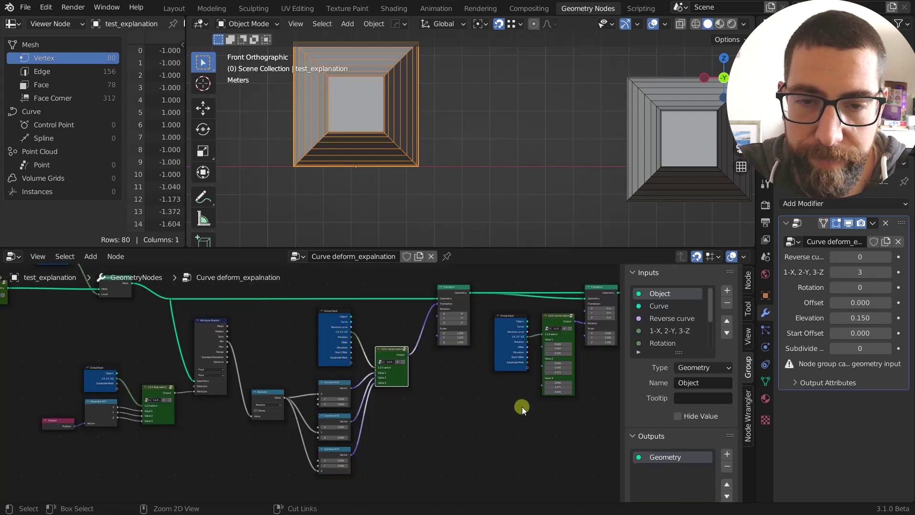
Step: Follow the chain from the Absolute node through the 1-2-3 vector switch and select the Transform node it drives
{"action": "middle_click_drag", "start_coordinate": [426, 411], "coordinate": [494, 414]}
{"action": "scroll", "coordinate": [293, 408], "scroll_direction": "up", "scroll_amount": 1}
{"action": "scroll", "coordinate": [387, 388], "scroll_direction": "up", "scroll_amount": 5}
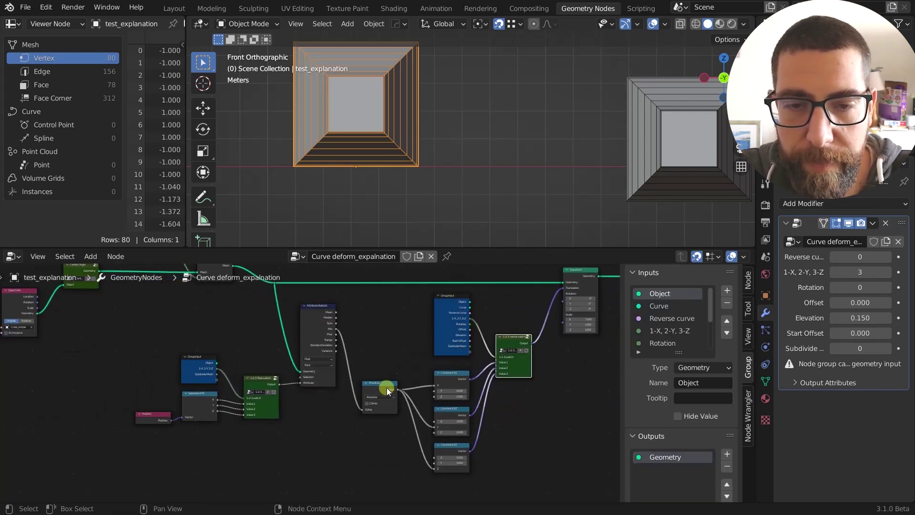
{"action": "middle_click_drag", "start_coordinate": [452, 379], "coordinate": [403, 366]}
{"action": "scroll", "coordinate": [403, 367], "scroll_direction": "up", "scroll_amount": 3}
{"action": "middle_click_drag", "start_coordinate": [469, 401], "coordinate": [280, 445]}
{"action": "scroll", "coordinate": [379, 375], "scroll_direction": "down", "scroll_amount": 3}
{"action": "scroll", "coordinate": [373, 417], "scroll_direction": "down", "scroll_amount": 3}
{"action": "middle_click_drag", "start_coordinate": [350, 448], "coordinate": [348, 425]}
{"action": "scroll", "coordinate": [387, 315], "scroll_direction": "up", "scroll_amount": 2}
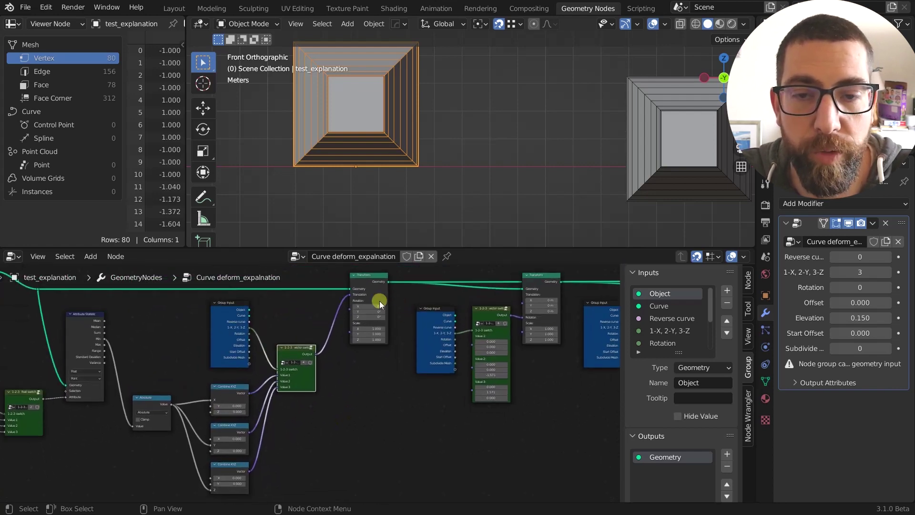
{"action": "left_click", "coordinate": [370, 290]}
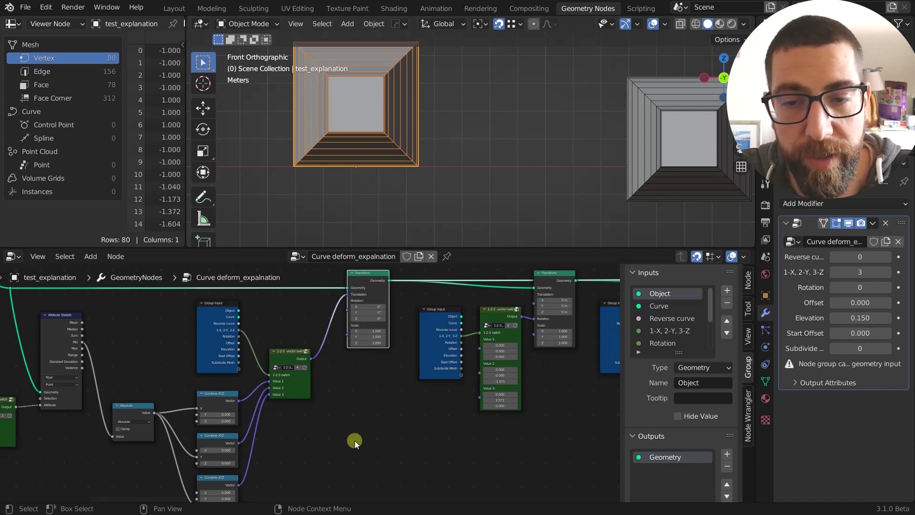
Step: Trace the translation back from the Combine XYZ nodes through Absolute to Attribute Statistic and its Subdivide Mesh geometry input
{"action": "middle_click_drag", "start_coordinate": [330, 449], "coordinate": [412, 390]}
{"action": "middle_click_drag", "start_coordinate": [360, 415], "coordinate": [420, 429]}
{"action": "scroll", "coordinate": [344, 392], "scroll_direction": "up", "scroll_amount": 4}
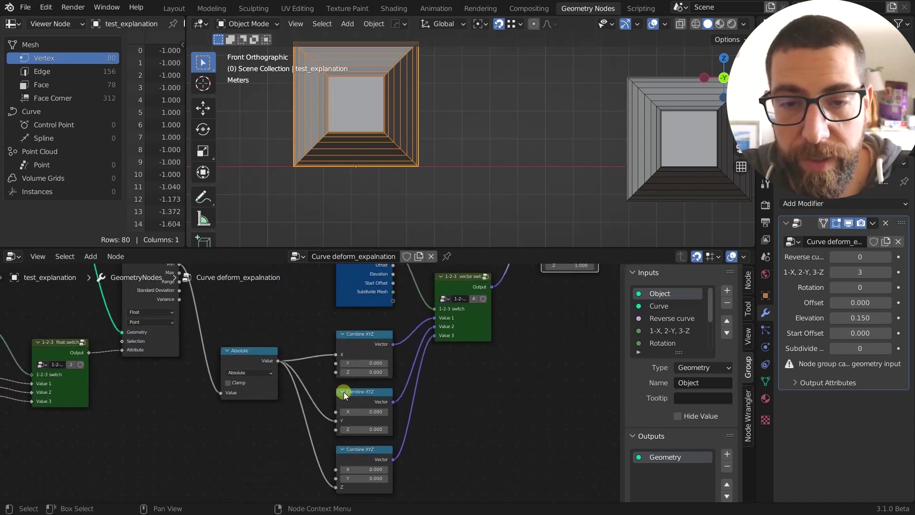
{"action": "scroll", "coordinate": [344, 392], "scroll_direction": "down", "scroll_amount": 3}
{"action": "middle_click_drag", "start_coordinate": [292, 422], "coordinate": [377, 368]}
{"action": "scroll", "coordinate": [384, 402], "scroll_direction": "up", "scroll_amount": 1}
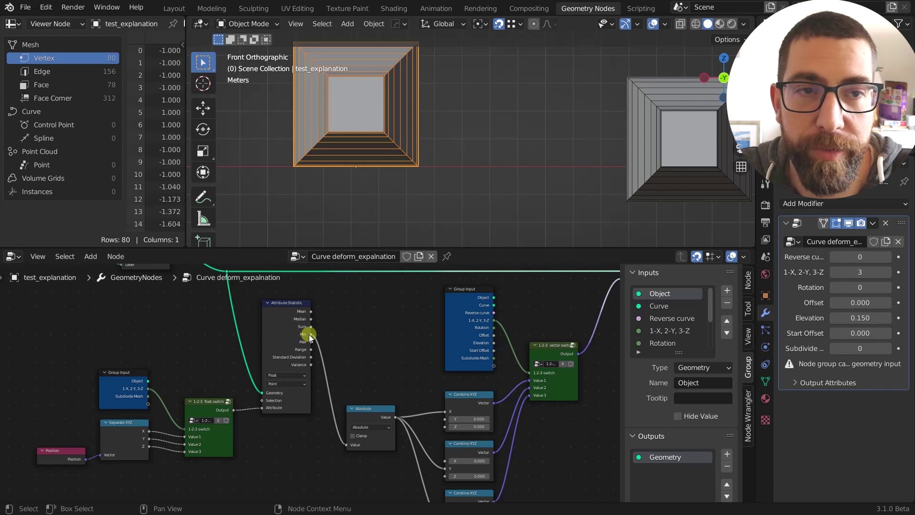
{"action": "middle_click_drag", "start_coordinate": [327, 342], "coordinate": [373, 350]}
{"action": "scroll", "coordinate": [365, 339], "scroll_direction": "down", "scroll_amount": 1}
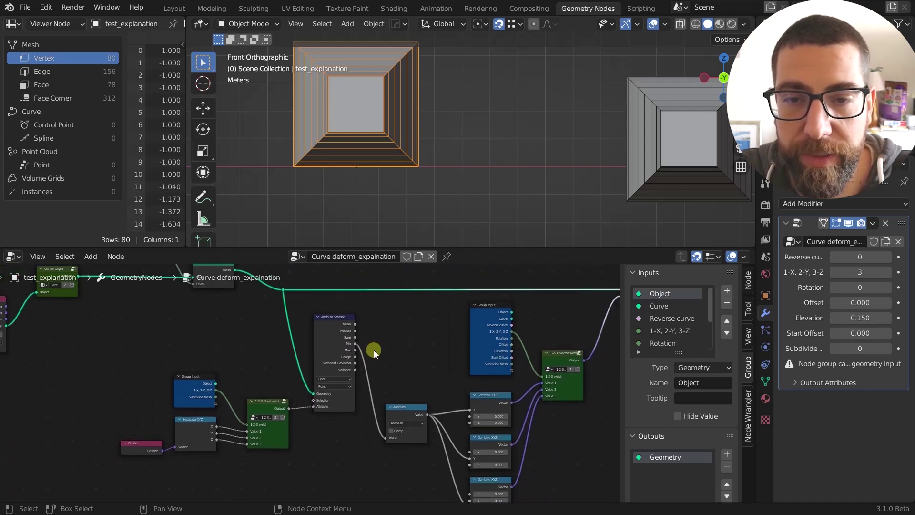
{"action": "scroll", "coordinate": [311, 401], "scroll_direction": "up", "scroll_amount": 2}
{"action": "middle_click_drag", "start_coordinate": [267, 346], "coordinate": [295, 394]}
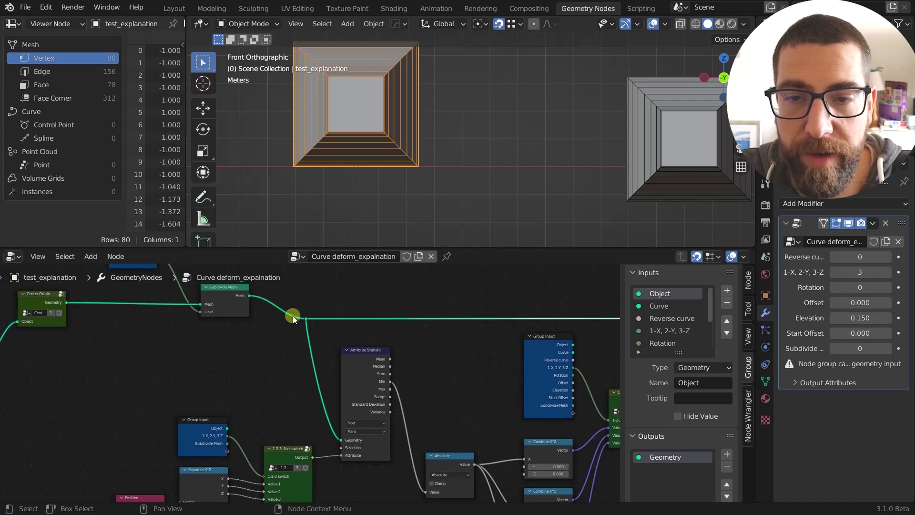
{"action": "middle_click_drag", "start_coordinate": [347, 405], "coordinate": [352, 344]}
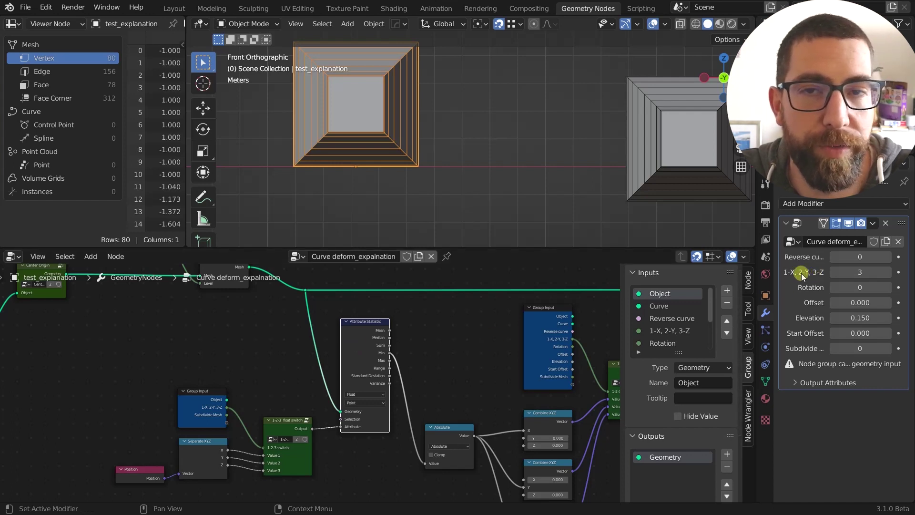
Step: Examine how Position, Separate XYZ and the 1-2-3 float switch supply the Attribute input of Attribute Statistic
{"action": "middle_click_drag", "start_coordinate": [439, 371], "coordinate": [435, 369]}
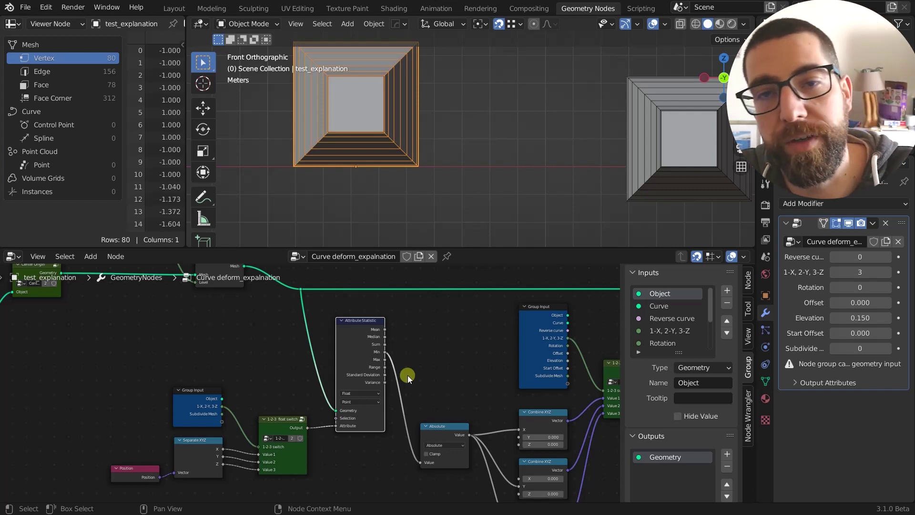
{"action": "middle_click_drag", "start_coordinate": [408, 376], "coordinate": [412, 361]}
{"action": "scroll", "coordinate": [359, 444], "scroll_direction": "up", "scroll_amount": 2}
{"action": "middle_click_drag", "start_coordinate": [359, 444], "coordinate": [369, 446]}
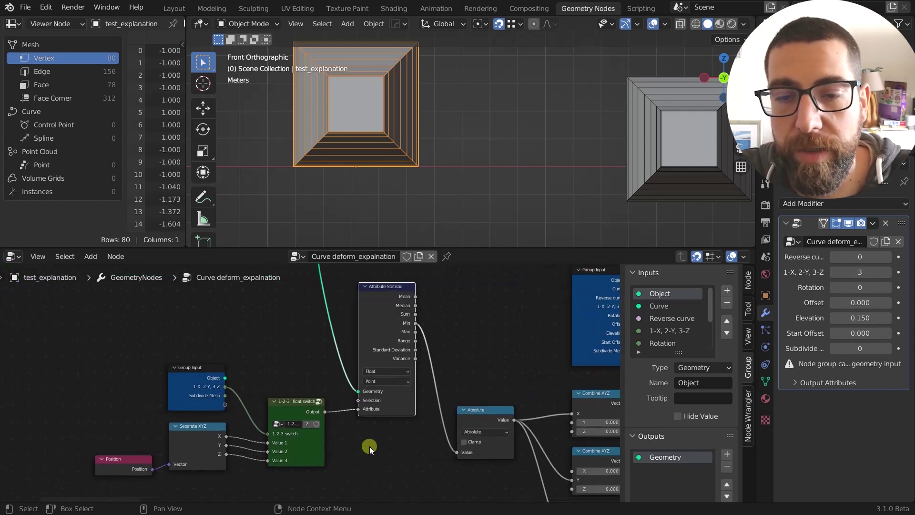
{"action": "scroll", "coordinate": [302, 447], "scroll_direction": "up", "scroll_amount": 1}
{"action": "middle_click_drag", "start_coordinate": [302, 448], "coordinate": [322, 451]}
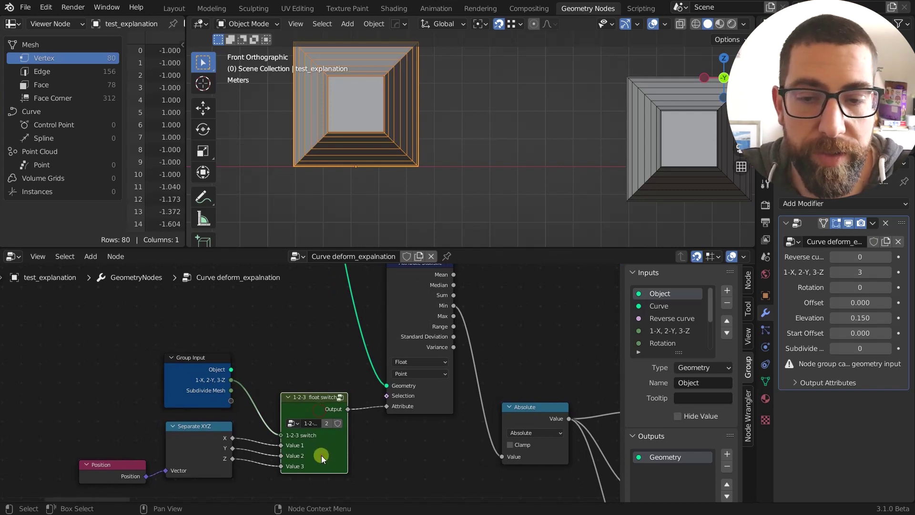
Step: Inspect the Subtract and Switch nodes inside the 1-2-3 float switch group and return to the parent node tree
{"action": "scroll", "coordinate": [321, 456], "scroll_direction": "down", "scroll_amount": 2}
{"action": "scroll", "coordinate": [395, 429], "scroll_direction": "right", "scroll_amount": 5, "text": "ctrl"}
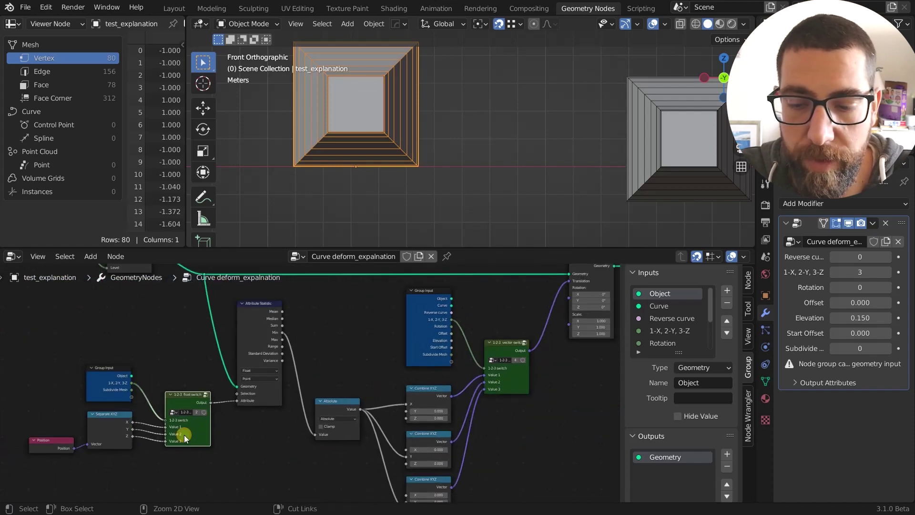
{"action": "key", "text": "Tab"}
{"action": "middle_click_drag", "start_coordinate": [271, 436], "coordinate": [305, 449]}
{"action": "scroll", "coordinate": [305, 450], "scroll_direction": "up", "scroll_amount": 1}
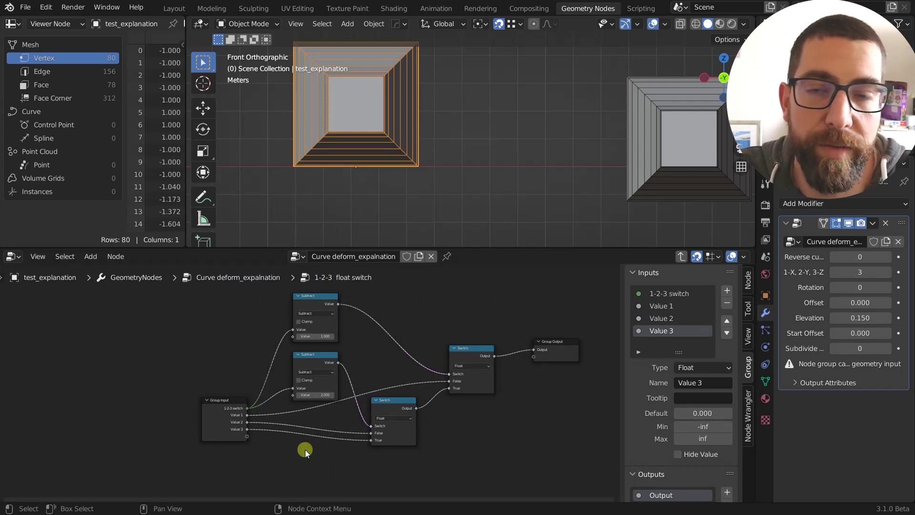
{"action": "scroll", "coordinate": [310, 430], "scroll_direction": "up", "scroll_amount": 1}
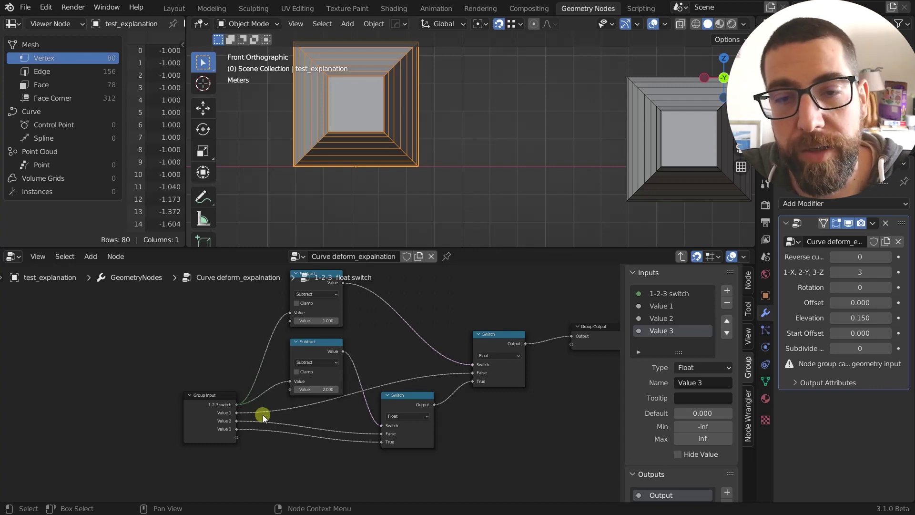
{"action": "middle_click_drag", "start_coordinate": [272, 416], "coordinate": [380, 466]}
{"action": "key", "text": "Tab"}
Step: Examine the path from the float switch output into Attribute Statistic and from its Min output to the Absolute node
{"action": "scroll", "coordinate": [374, 429], "scroll_direction": "up", "scroll_amount": 1}
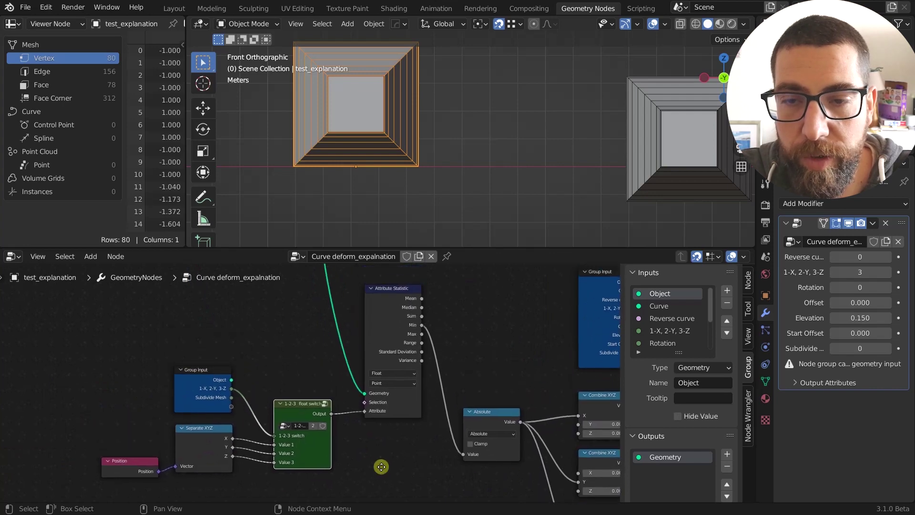
{"action": "scroll", "coordinate": [340, 441], "scroll_direction": "up", "scroll_amount": 3}
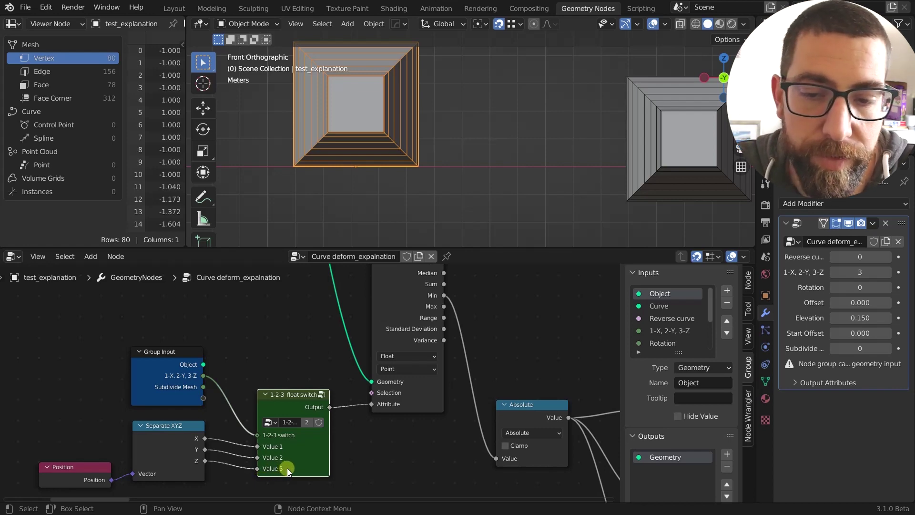
{"action": "middle_click_drag", "start_coordinate": [287, 468], "coordinate": [256, 469]}
{"action": "scroll", "coordinate": [251, 467], "scroll_direction": "down", "scroll_amount": 3}
{"action": "scroll", "coordinate": [299, 422], "scroll_direction": "up", "scroll_amount": 2}
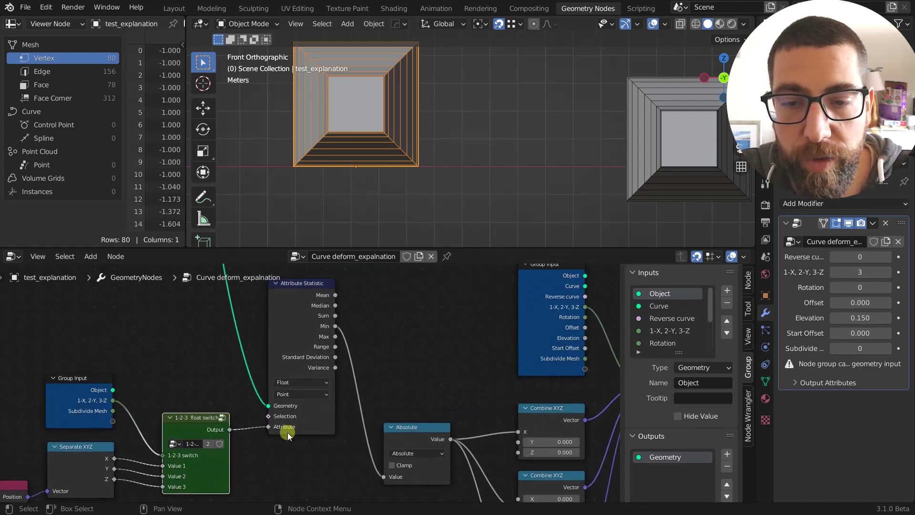
{"action": "middle_click_drag", "start_coordinate": [287, 433], "coordinate": [266, 454]}
{"action": "scroll", "coordinate": [267, 460], "scroll_direction": "up", "scroll_amount": 1}
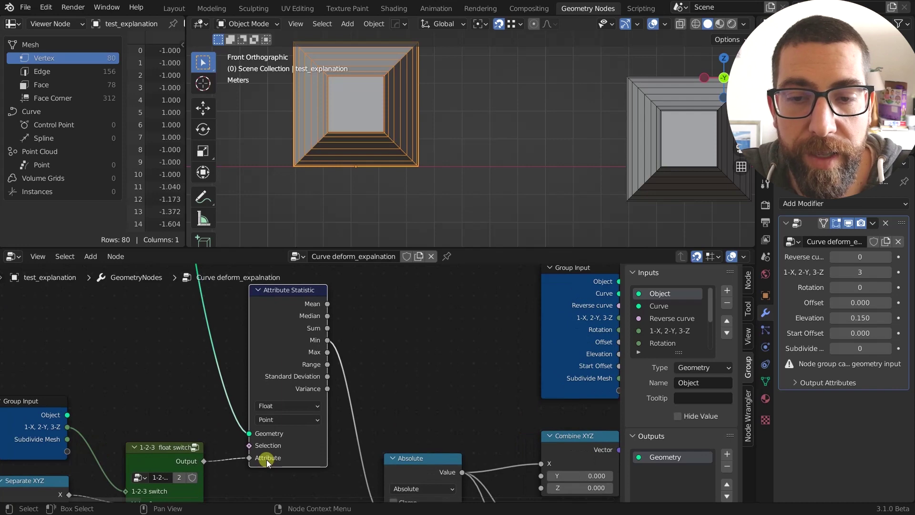
{"action": "scroll", "coordinate": [303, 346], "scroll_direction": "down", "scroll_amount": 1}
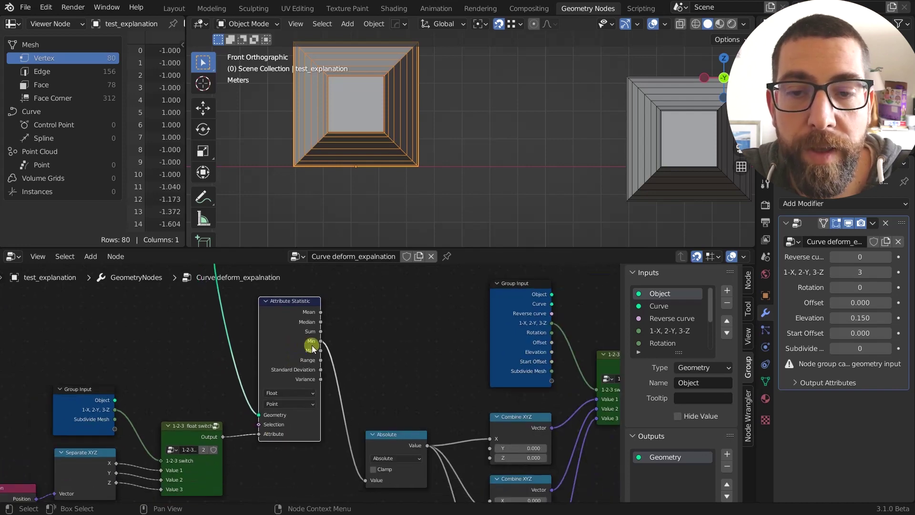
{"action": "mouse_move", "coordinate": [311, 345]}
{"action": "middle_mouse_down"}
{"action": "mouse_move", "coordinate": [312, 374]}
{"action": "mouse_move", "coordinate": [309, 353]}
{"action": "middle_mouse_up"}
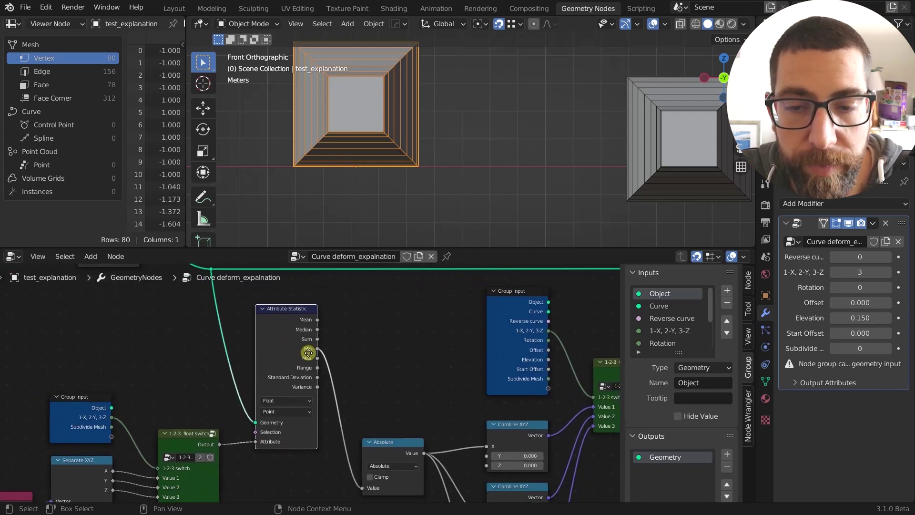
{"action": "middle_click_drag", "start_coordinate": [293, 384], "coordinate": [277, 382]}
{"action": "scroll", "coordinate": [292, 369], "scroll_direction": "down", "scroll_amount": 1}
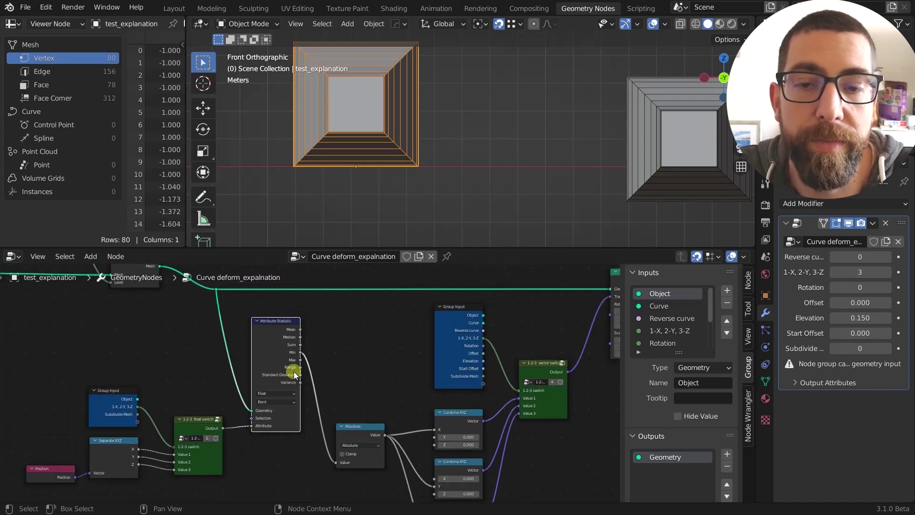
Step: Trace the Min value from Attribute Statistic through Absolute, Combine XYZ and the 1-2-3 vector switch to the first Transform node's Translation
{"action": "middle_click_drag", "start_coordinate": [312, 427], "coordinate": [247, 388]}
{"action": "scroll", "coordinate": [283, 394], "scroll_direction": "up", "scroll_amount": 1}
{"action": "middle_click_drag", "start_coordinate": [286, 419], "coordinate": [281, 433]}
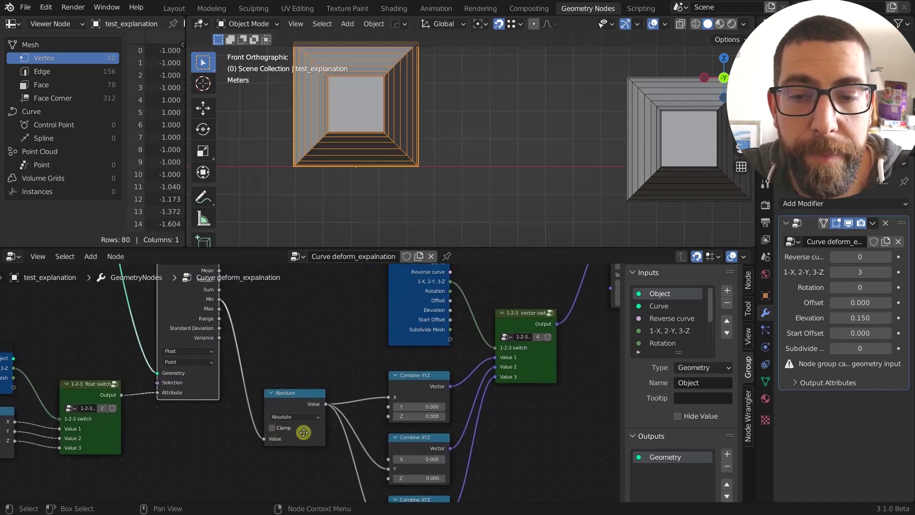
{"action": "scroll", "coordinate": [301, 392], "scroll_direction": "up", "scroll_amount": 1}
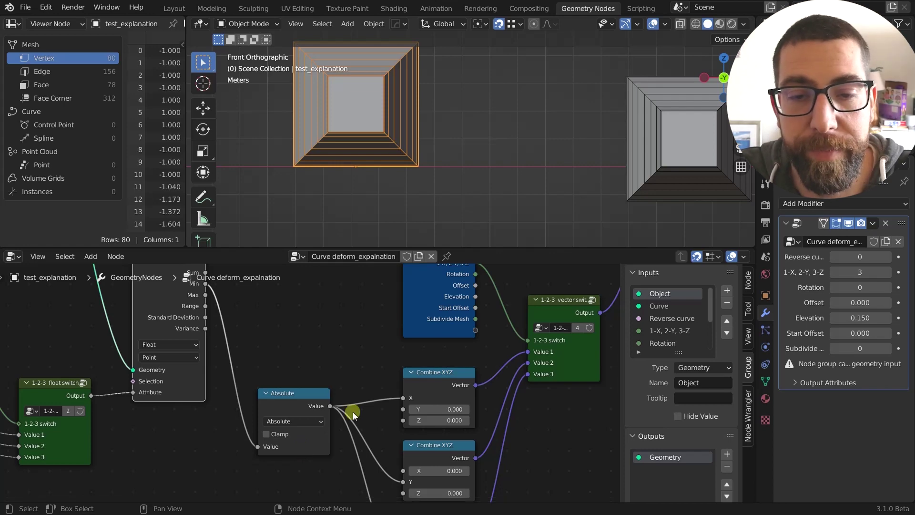
{"action": "middle_click_drag", "start_coordinate": [348, 371], "coordinate": [316, 349]}
{"action": "scroll", "coordinate": [315, 349], "scroll_direction": "down", "scroll_amount": 1}
{"action": "middle_click_drag", "start_coordinate": [265, 385], "coordinate": [207, 376]}
{"action": "left_click", "coordinate": [208, 377]}
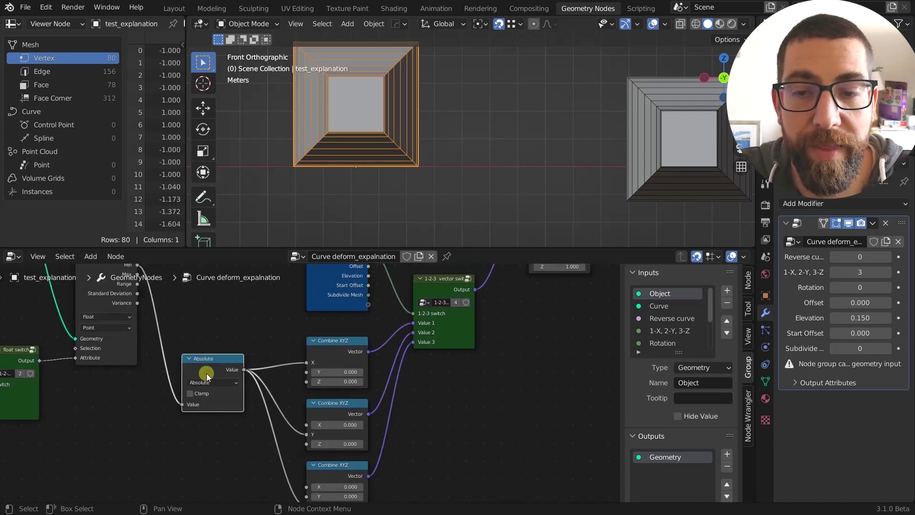
{"action": "key", "text": "Home"}
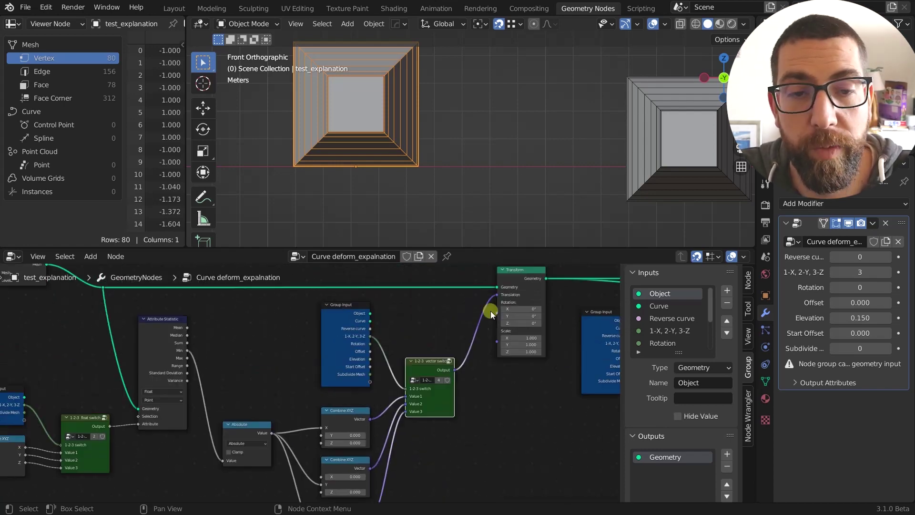
{"action": "left_click", "coordinate": [521, 283]}
{"action": "middle_click_drag", "start_coordinate": [510, 413], "coordinate": [512, 355]}
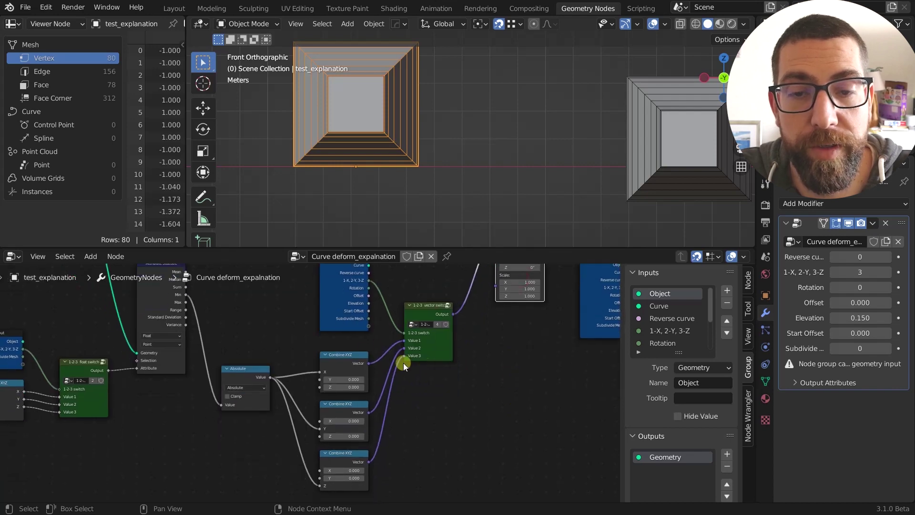
Step: Examine how the three Combine XYZ nodes feed Value 1, Value 2 and Value 3 of the 1-2-3 vector switch
{"action": "scroll", "coordinate": [377, 387], "scroll_direction": "up", "scroll_amount": 2}
{"action": "left_click", "coordinate": [347, 359]}
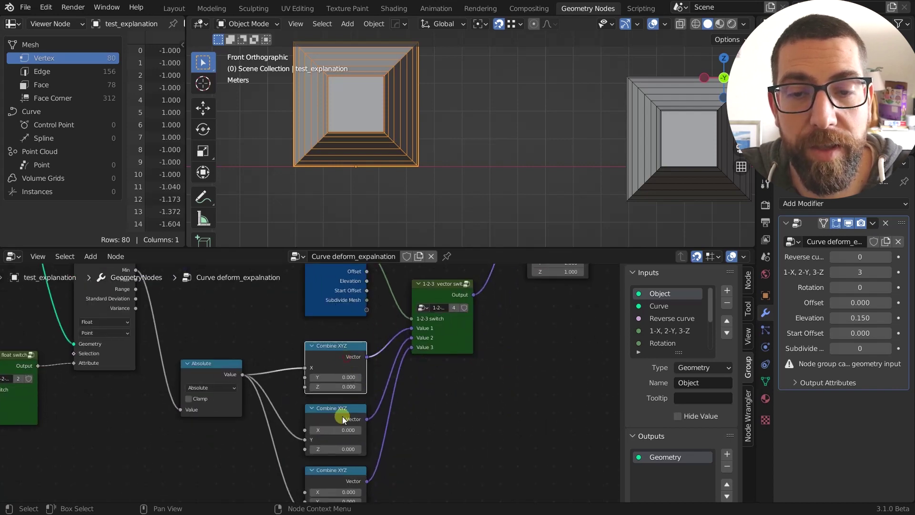
{"action": "left_click", "coordinate": [330, 432]}
{"action": "left_click", "coordinate": [333, 476]}
{"action": "middle_click_drag", "start_coordinate": [335, 453], "coordinate": [339, 410]}
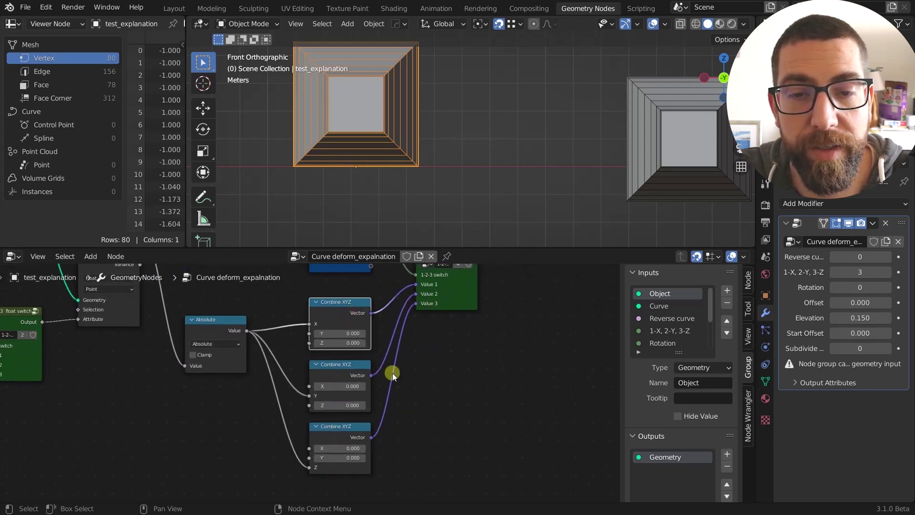
{"action": "scroll", "coordinate": [393, 373], "scroll_direction": "down", "scroll_amount": 3}
{"action": "scroll", "coordinate": [344, 342], "scroll_direction": "up", "scroll_amount": 1}
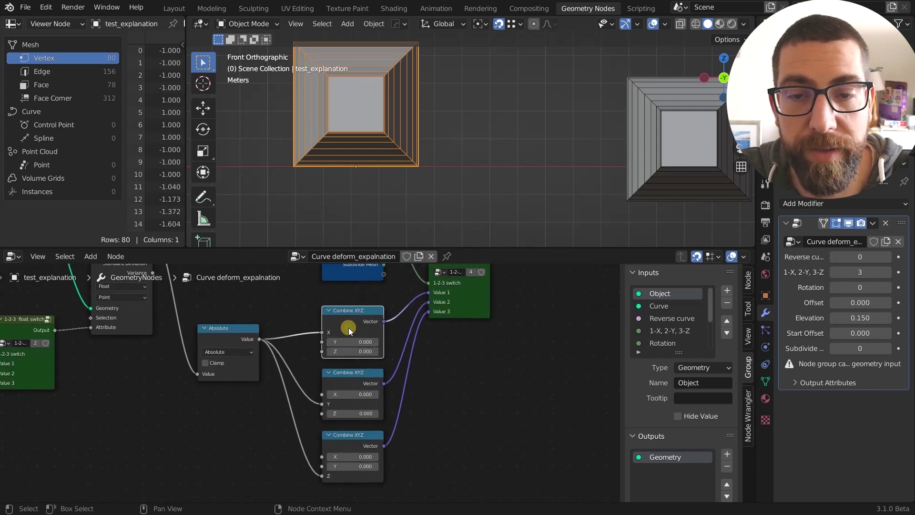
Step: Examine how the Absolute node's value enters the X, Y and Z inputs of the three Combine XYZ nodes
{"action": "left_click", "coordinate": [229, 339]}
{"action": "scroll", "coordinate": [279, 360], "scroll_direction": "down", "scroll_amount": 1}
{"action": "middle_click_drag", "start_coordinate": [278, 360], "coordinate": [278, 377]}
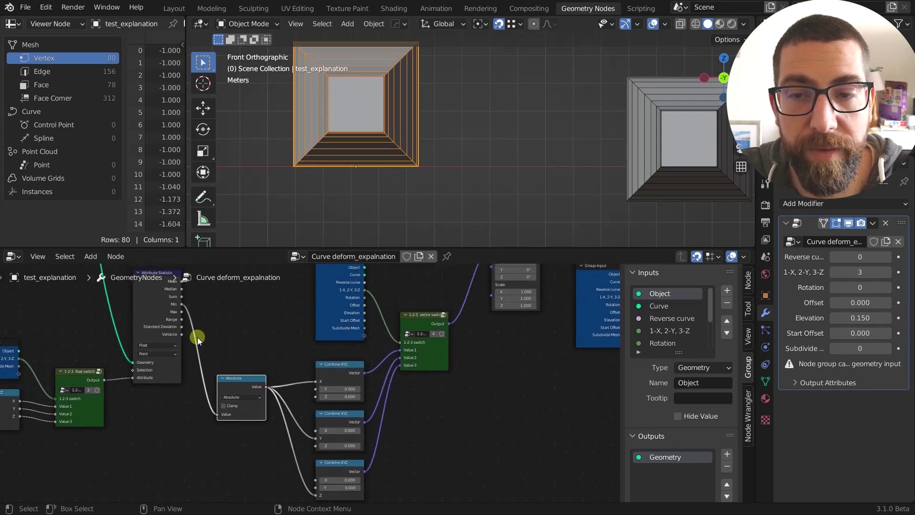
{"action": "scroll", "coordinate": [328, 381], "scroll_direction": "up", "scroll_amount": 1}
{"action": "scroll", "coordinate": [328, 380], "scroll_direction": "up", "scroll_amount": 1}
{"action": "middle_click_drag", "start_coordinate": [339, 380], "coordinate": [338, 319]}
{"action": "left_click", "coordinate": [346, 396]}
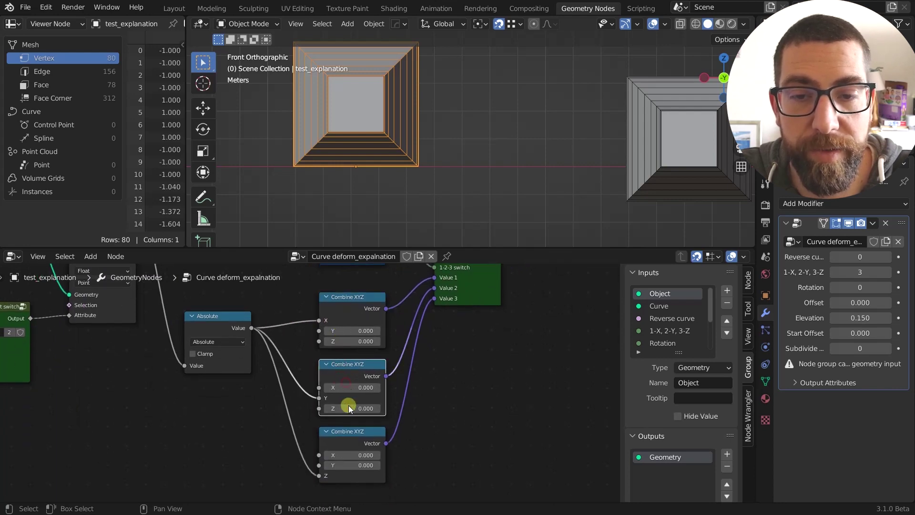
{"action": "left_click", "coordinate": [350, 446]}
{"action": "scroll", "coordinate": [351, 445], "scroll_direction": "down", "scroll_amount": 3}
{"action": "middle_click_drag", "start_coordinate": [435, 416], "coordinate": [413, 454]}
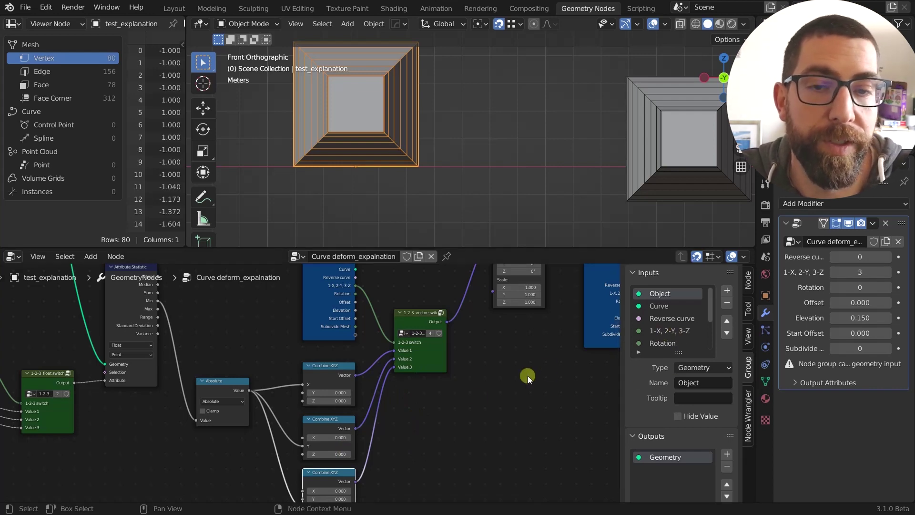
Step: Preview the first Transform node's output and set the modifier's 1-X, 2-Y, 3-Z value to 2
{"action": "middle_click_drag", "start_coordinate": [450, 411], "coordinate": [366, 431]}
{"action": "scroll", "coordinate": [365, 430], "scroll_direction": "down", "scroll_amount": 2}
{"action": "scroll", "coordinate": [379, 427], "scroll_direction": "down", "scroll_amount": 2}
{"action": "middle_click_drag", "start_coordinate": [397, 402], "coordinate": [390, 371]}
{"action": "scroll", "coordinate": [398, 308], "scroll_direction": "up", "scroll_amount": 3}
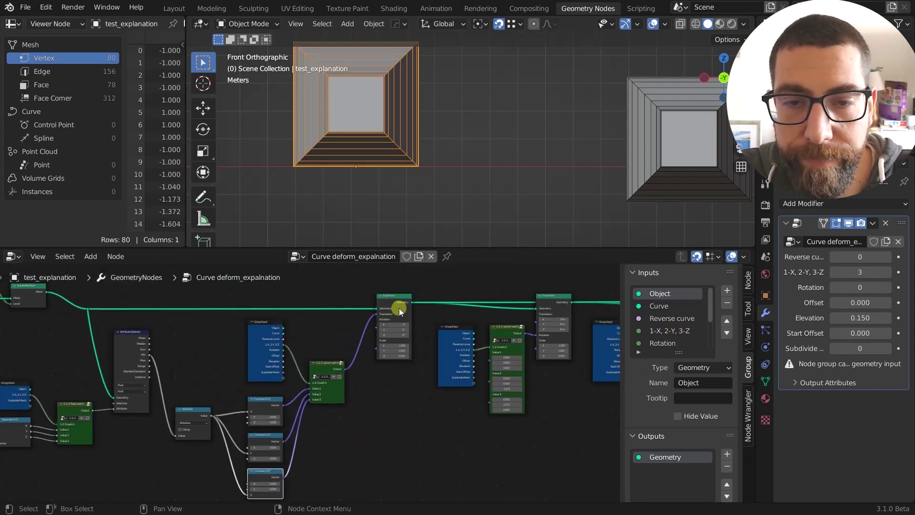
{"action": "left_click", "coordinate": [396, 298], "text": "alt+shift"}
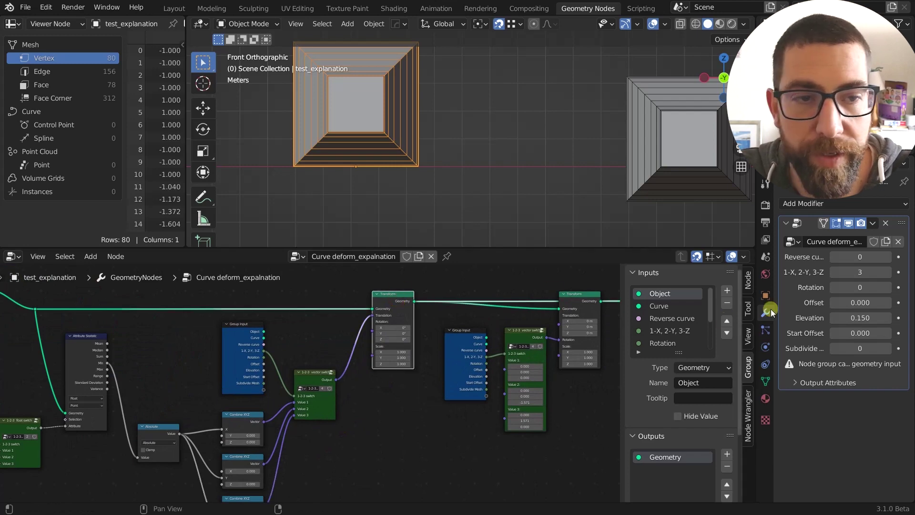
{"action": "left_click_drag", "start_coordinate": [858, 271], "coordinate": [885, 272]}
{"action": "scroll", "coordinate": [367, 164], "scroll_direction": "down", "scroll_amount": 4}
{"action": "middle_click_drag", "start_coordinate": [367, 165], "coordinate": [439, 141]}
{"action": "scroll", "coordinate": [462, 201], "scroll_direction": "up", "scroll_amount": 3}
{"action": "scroll", "coordinate": [375, 392], "scroll_direction": "down", "scroll_amount": 4}
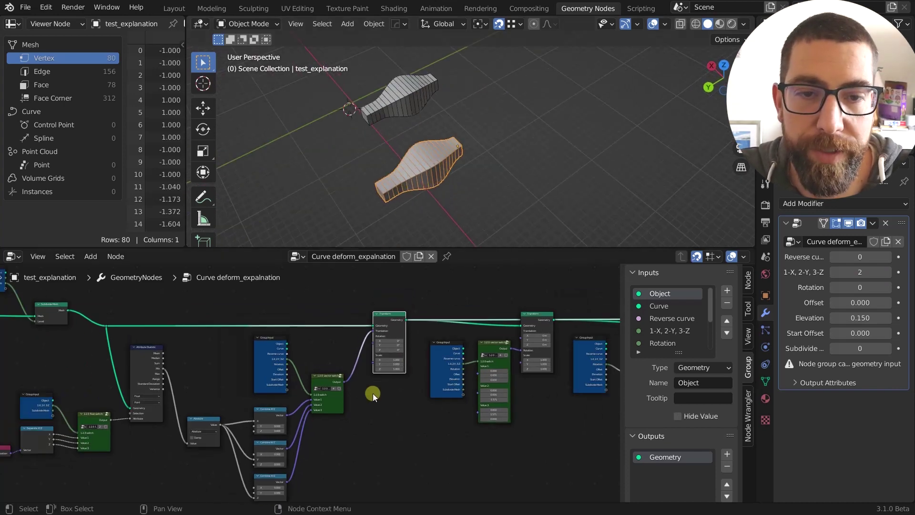
Step: Preview the second Transform node, whose Rotation is driven by a 1-2-3 vector switch
{"action": "middle_click_drag", "start_coordinate": [462, 406], "coordinate": [434, 390]}
{"action": "scroll", "coordinate": [441, 387], "scroll_direction": "up", "scroll_amount": 4}
{"action": "scroll", "coordinate": [490, 373], "scroll_direction": "right", "scroll_amount": 3, "text": "ctrl"}
{"action": "scroll", "coordinate": [435, 285], "scroll_direction": "up", "scroll_amount": 1}
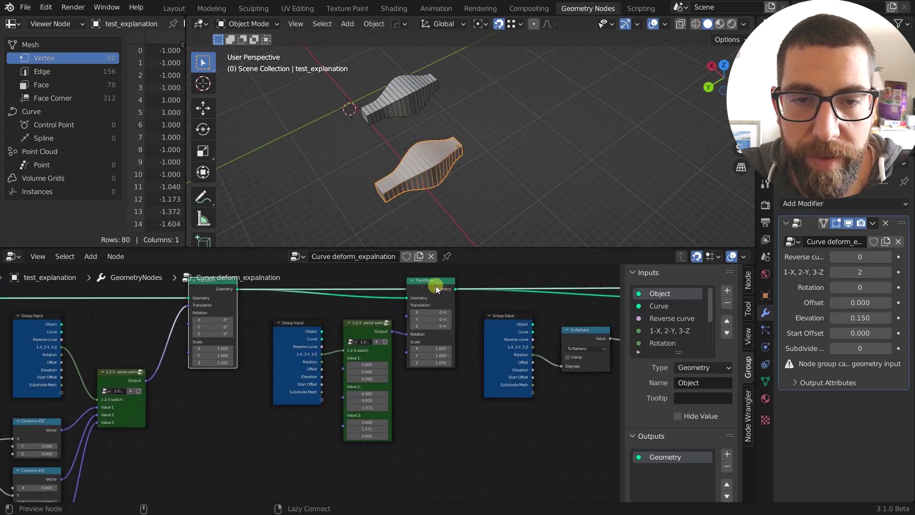
{"action": "left_click", "coordinate": [436, 283], "text": "ctrl+shift"}
{"action": "scroll", "coordinate": [418, 334], "scroll_direction": "up", "scroll_amount": 2}
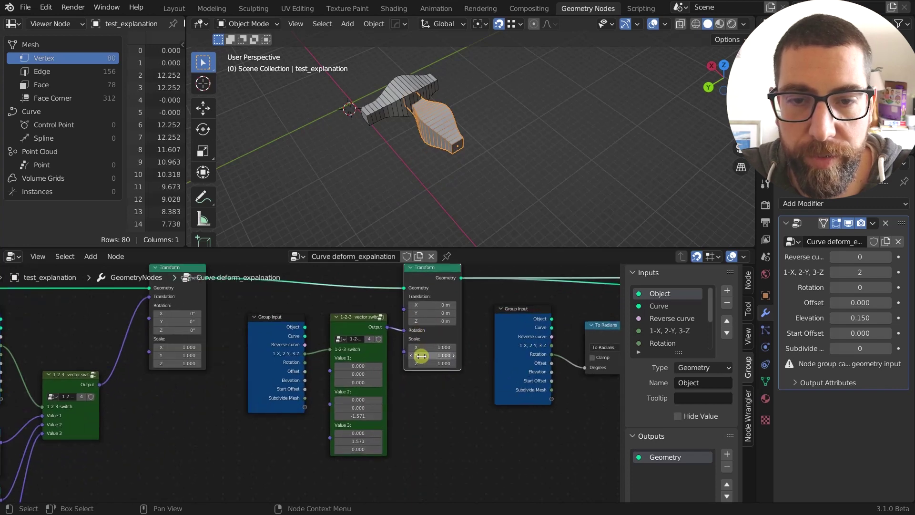
{"action": "mouse_move", "coordinate": [425, 425]}
{"action": "middle_mouse_down"}
{"action": "mouse_move", "coordinate": [433, 427]}
{"action": "mouse_move", "coordinate": [422, 436]}
{"action": "middle_mouse_up"}
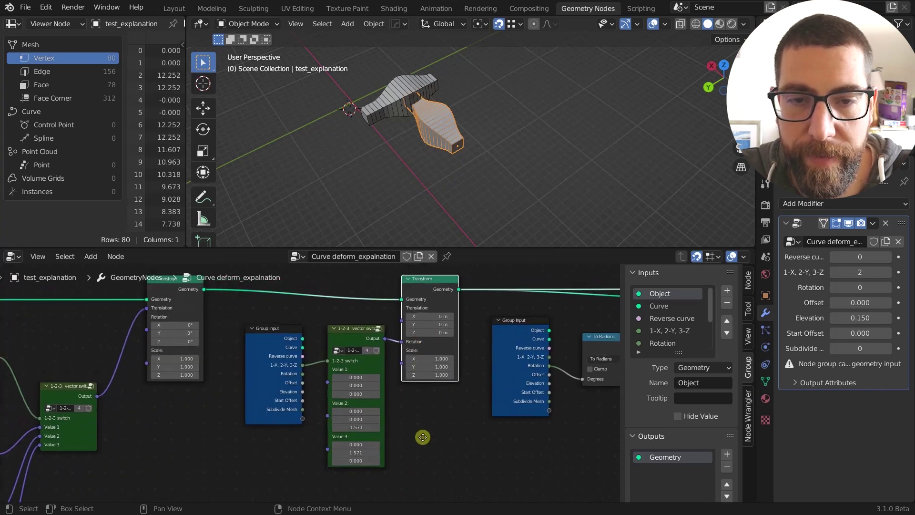
Step: Examine the per-axis rotation values in the 1-2-3 vector switch that feeds the second Transform node's Rotation
{"action": "middle_click_drag", "start_coordinate": [453, 161], "coordinate": [443, 143]}
{"action": "mouse_move", "coordinate": [431, 422]}
{"action": "middle_mouse_down"}
{"action": "mouse_move", "coordinate": [427, 378]}
{"action": "mouse_move", "coordinate": [440, 416]}
{"action": "middle_mouse_up"}
{"action": "scroll", "coordinate": [422, 393], "scroll_direction": "up", "scroll_amount": 2}
{"action": "left_click", "coordinate": [355, 332]}
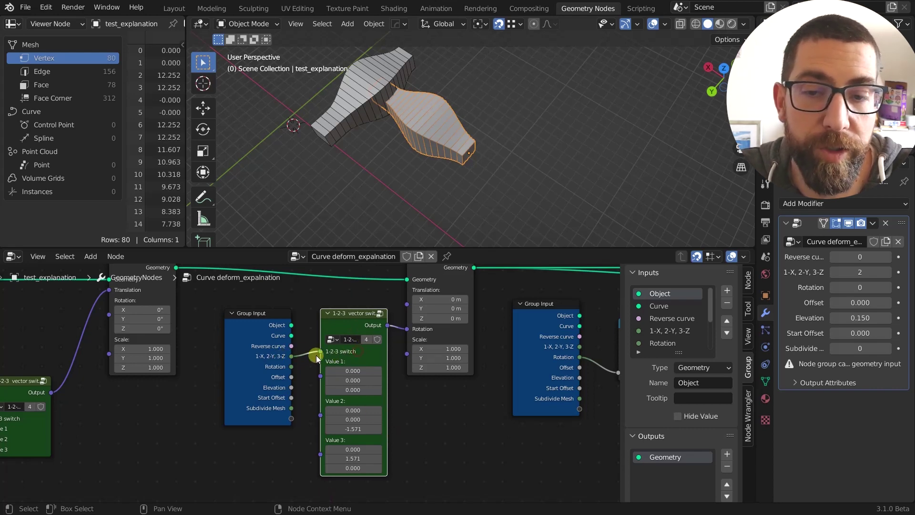
{"action": "scroll", "coordinate": [344, 378], "scroll_direction": "up", "scroll_amount": 1}
{"action": "middle_click_drag", "start_coordinate": [353, 385], "coordinate": [352, 367]}
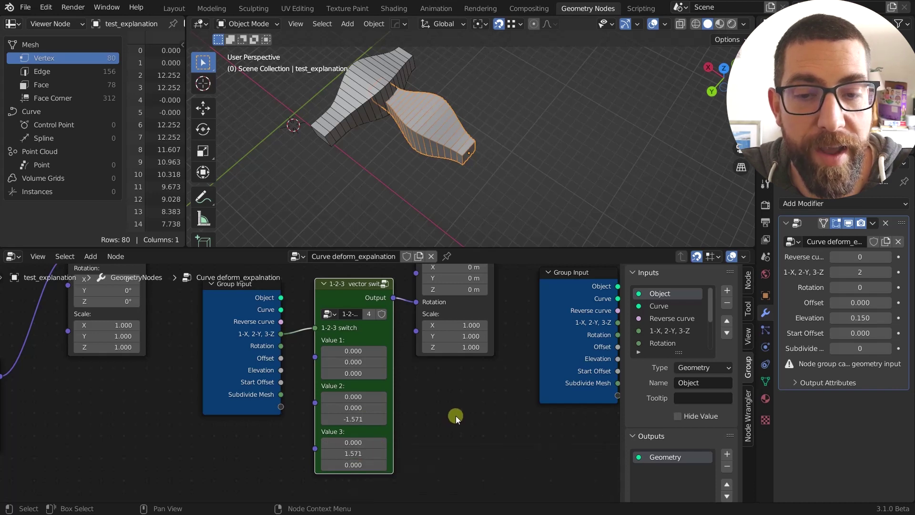
{"action": "scroll", "coordinate": [456, 416], "scroll_direction": "down", "scroll_amount": 1}
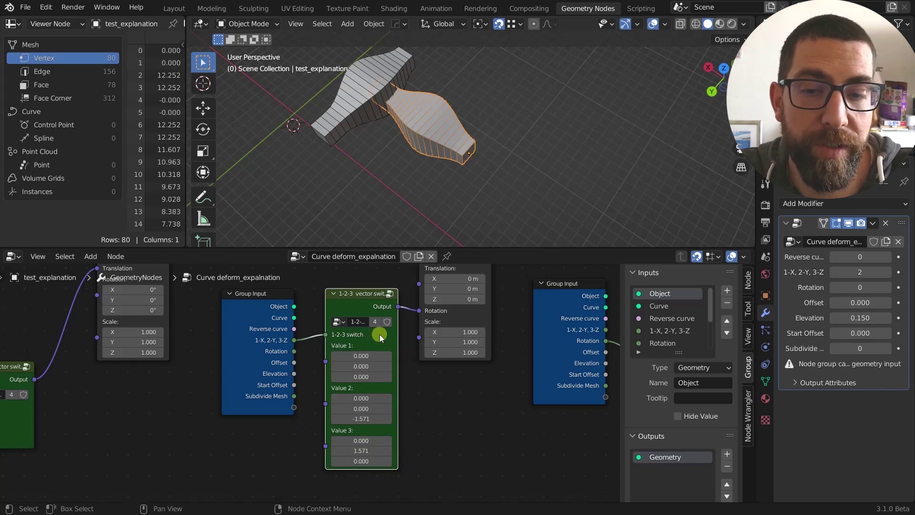
Step: Set the modifier's 1-X, 2-Y, 3-Z value to 3 and preview the Transform node rotated through To Radians and Combine XYZ
{"action": "left_click_drag", "start_coordinate": [866, 275], "coordinate": [873, 274]}
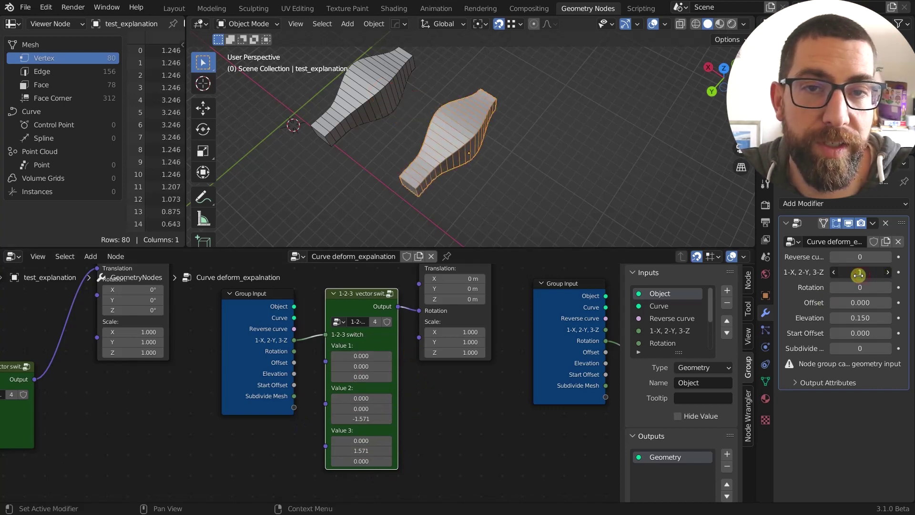
{"action": "scroll", "coordinate": [401, 433], "scroll_direction": "down", "scroll_amount": 4}
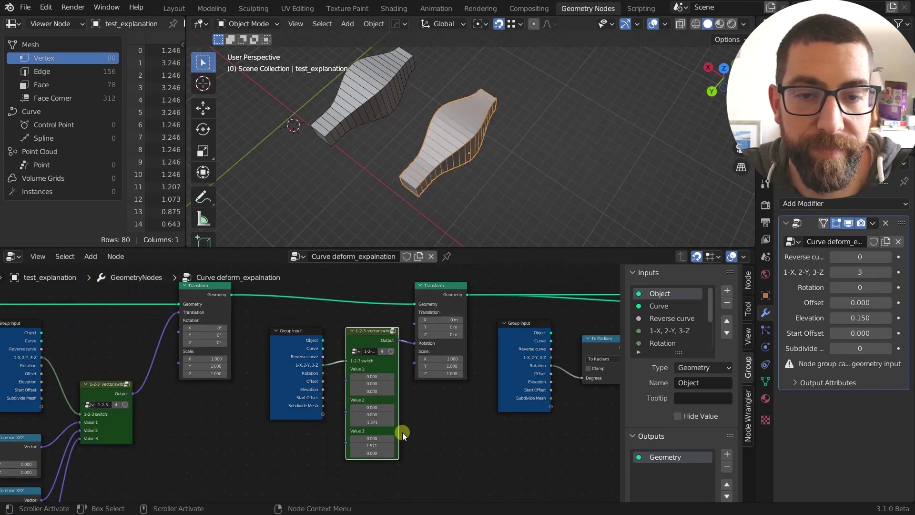
{"action": "middle_click_drag", "start_coordinate": [426, 429], "coordinate": [334, 457]}
{"action": "middle_click_drag", "start_coordinate": [524, 342], "coordinate": [347, 350]}
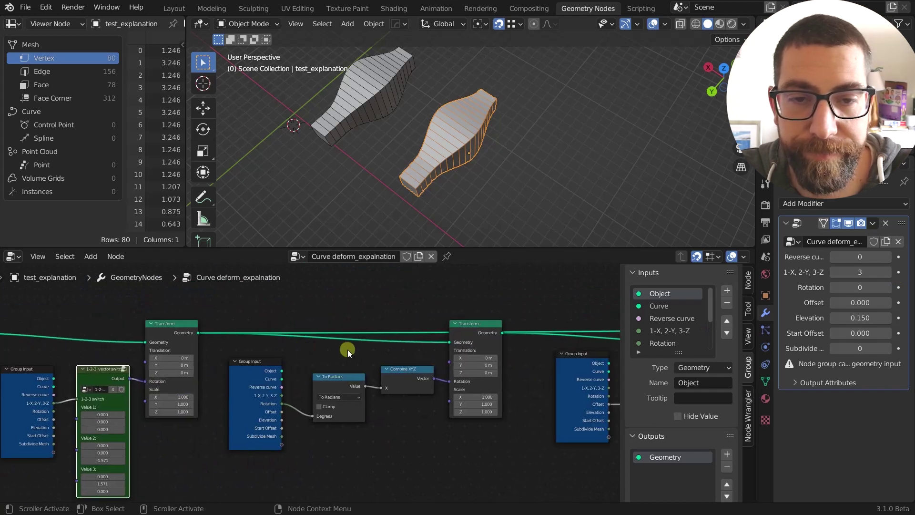
{"action": "left_click", "coordinate": [481, 325], "text": "ctrl+shift"}
{"action": "middle_click_drag", "start_coordinate": [488, 306], "coordinate": [485, 265]}
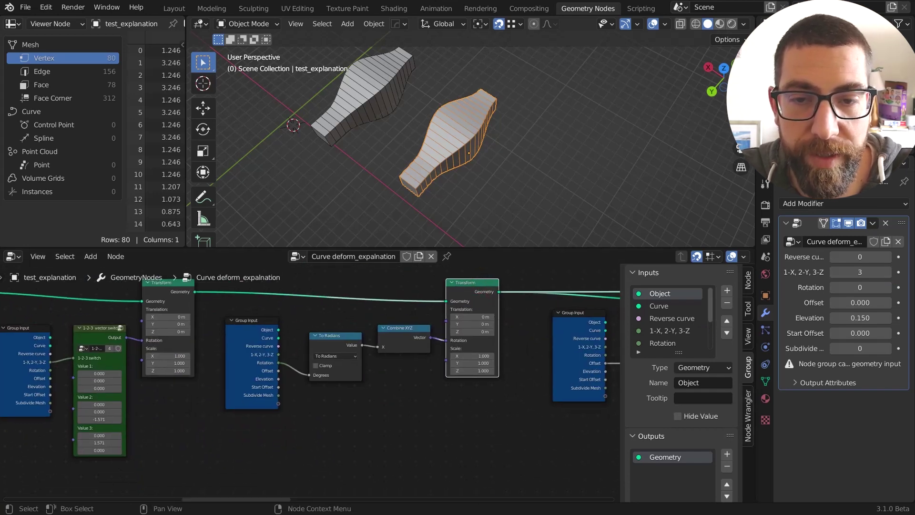
Step: Set the modifier's Rotation to -39 and its 1-X, 2-Y, 3-Z value to 2
{"action": "scroll", "coordinate": [288, 375], "scroll_direction": "up", "scroll_amount": 2}
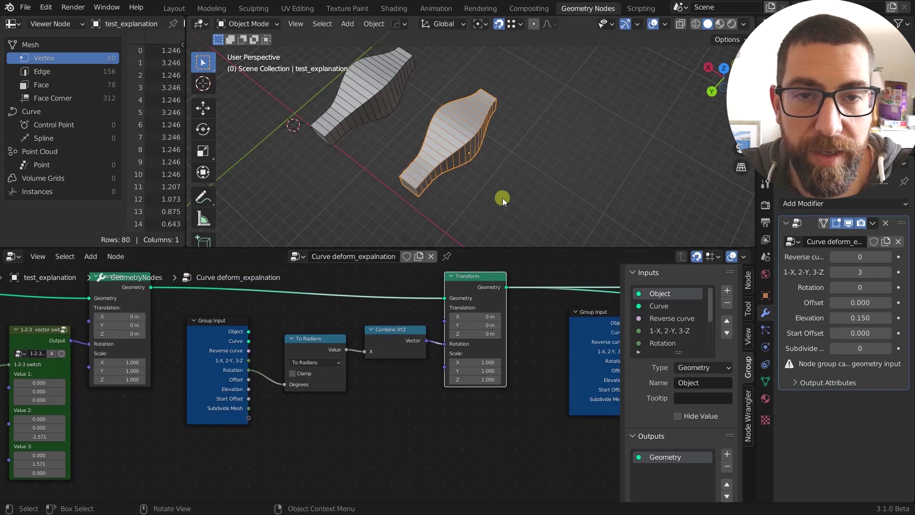
{"action": "left_click_drag", "start_coordinate": [859, 288], "coordinate": [834, 288]}
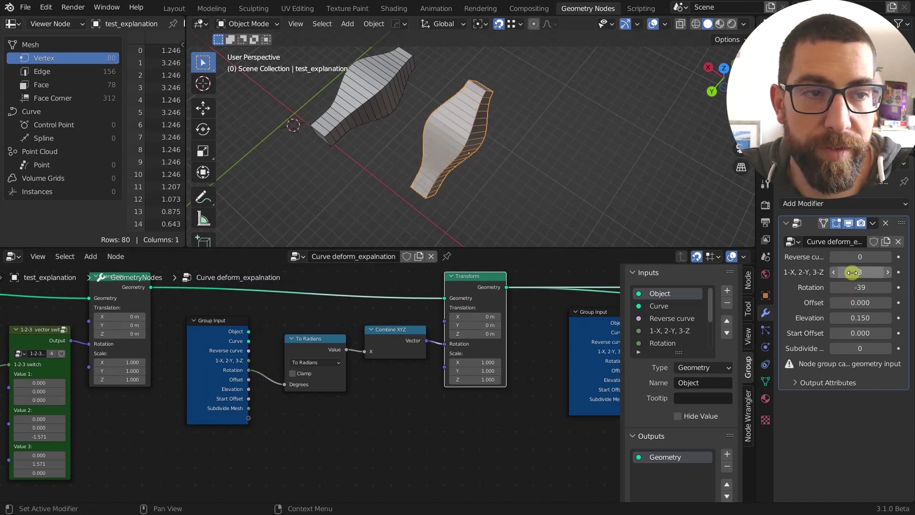
{"action": "left_click", "coordinate": [833, 271]}
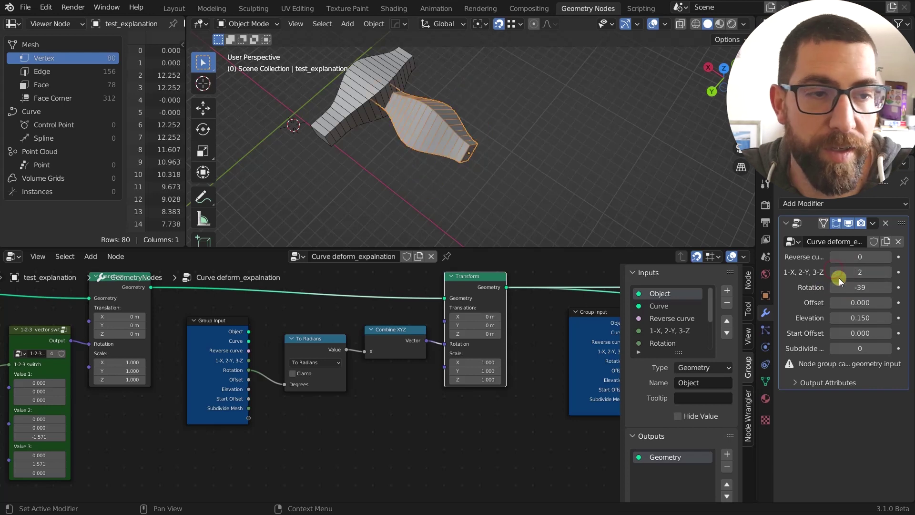
Step: Vary the modifier's Rotation with the Y axis chosen and reset it to 0
{"action": "left_click_drag", "start_coordinate": [861, 287], "coordinate": [795, 300]}
{"action": "left_click", "coordinate": [861, 287]}
{"action": "type", "text": "0"}
{"action": "key", "text": "Return"}
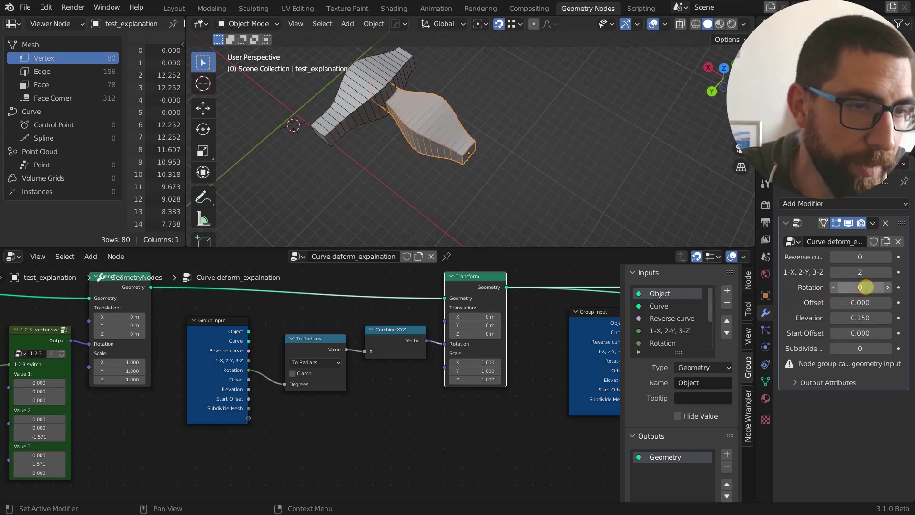
Step: Preview the Transform node whose Translation receives the Offset input through the Z of Combine XYZ
{"action": "scroll", "coordinate": [431, 183], "scroll_direction": "down", "scroll_amount": 4}
{"action": "scroll", "coordinate": [449, 298], "scroll_direction": "down", "scroll_amount": 1}
{"action": "middle_click_drag", "start_coordinate": [450, 298], "coordinate": [229, 326]}
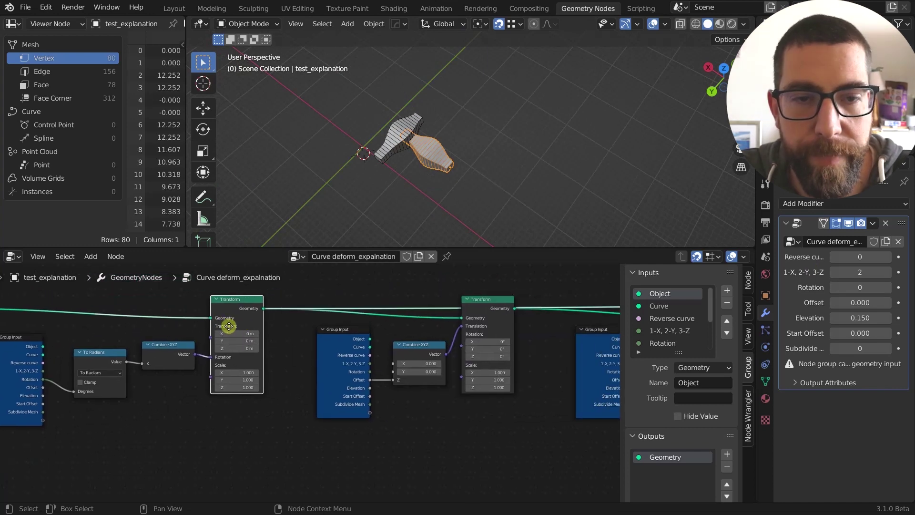
{"action": "scroll", "coordinate": [523, 314], "scroll_direction": "up", "scroll_amount": 1}
{"action": "middle_click_drag", "start_coordinate": [487, 347], "coordinate": [486, 319]}
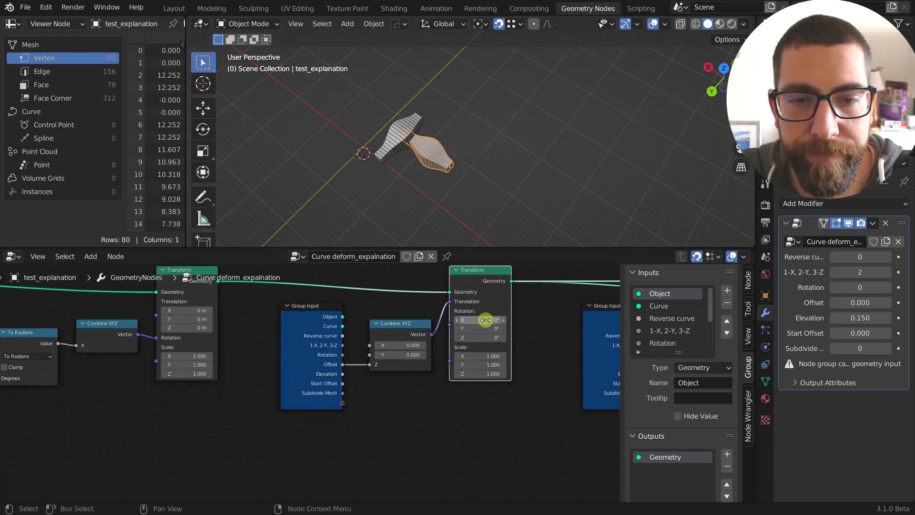
{"action": "scroll", "coordinate": [405, 163], "scroll_direction": "up", "scroll_amount": 4}
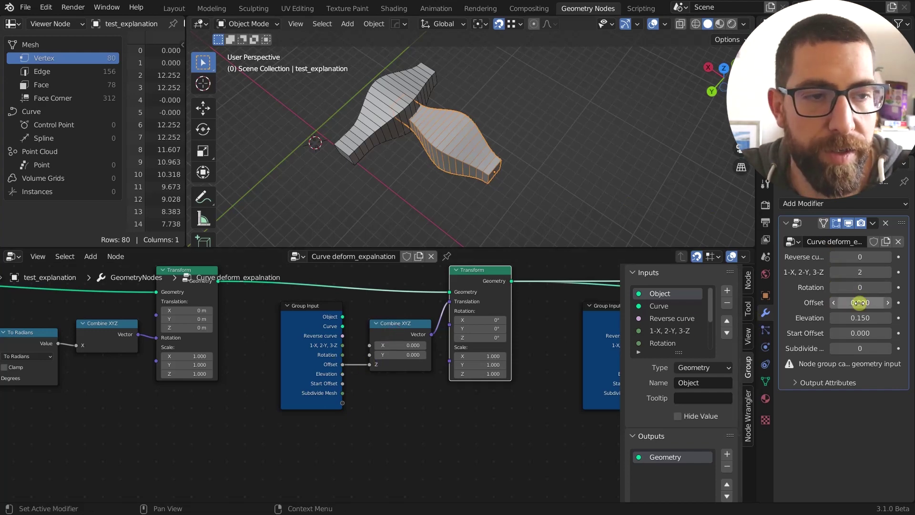
Step: Test the modifier's Offset at 0.390 and reset it to 0
{"action": "mouse_move", "coordinate": [860, 303]}
{"action": "left_mouse_down"}
{"action": "mouse_move", "coordinate": [885, 302]}
{"action": "mouse_move", "coordinate": [777, 303]}
{"action": "mouse_move", "coordinate": [884, 311]}
{"action": "mouse_move", "coordinate": [873, 310]}
{"action": "left_mouse_up"}
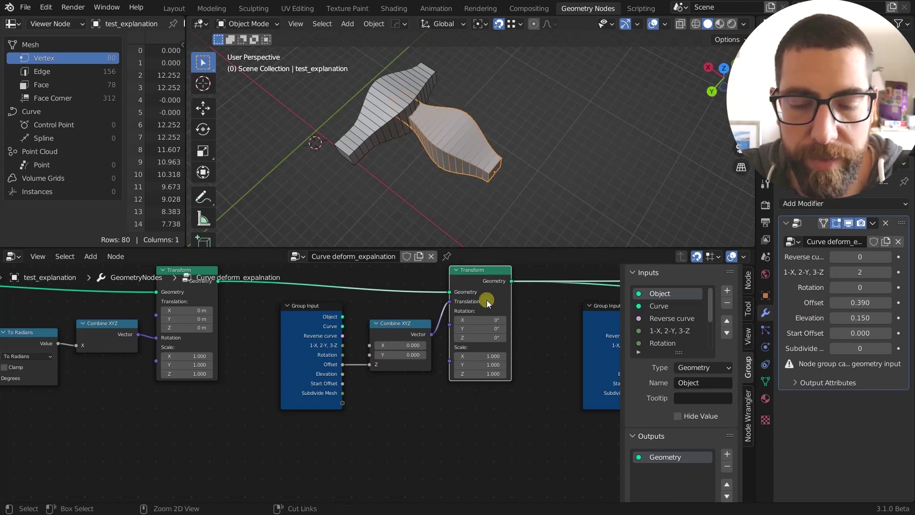
{"action": "left_click", "coordinate": [860, 303]}
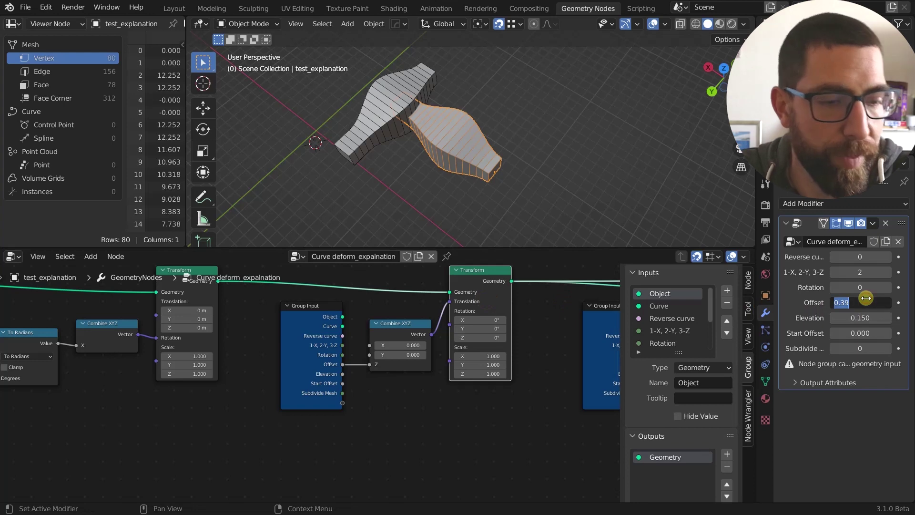
{"action": "type", "text": "0"}
{"action": "key", "text": "Return"}
Step: Preview the Transform node whose Translation receives the Elevation input through the Y of Combine XYZ
{"action": "scroll", "coordinate": [521, 299], "scroll_direction": "down", "scroll_amount": 4}
{"action": "middle_click_drag", "start_coordinate": [541, 306], "coordinate": [278, 324]}
{"action": "scroll", "coordinate": [372, 316], "scroll_direction": "up", "scroll_amount": 3}
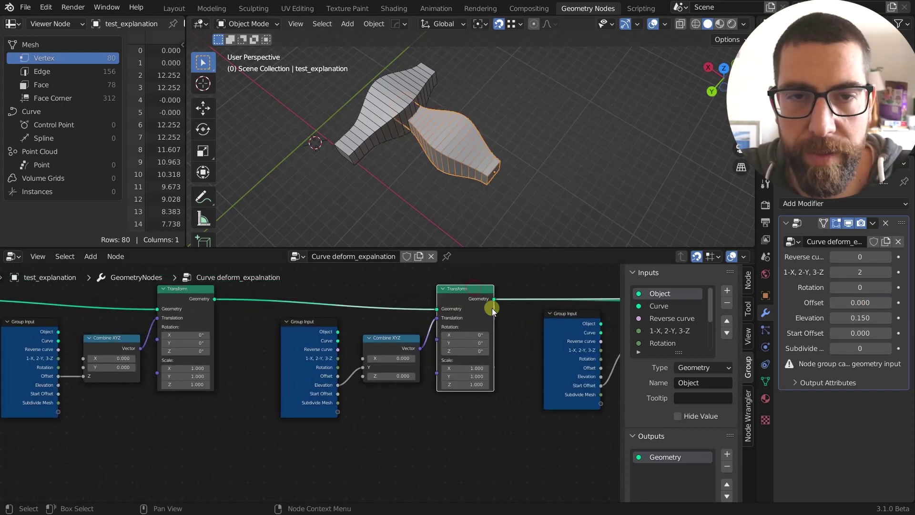
{"action": "scroll", "coordinate": [401, 386], "scroll_direction": "up", "scroll_amount": 2}
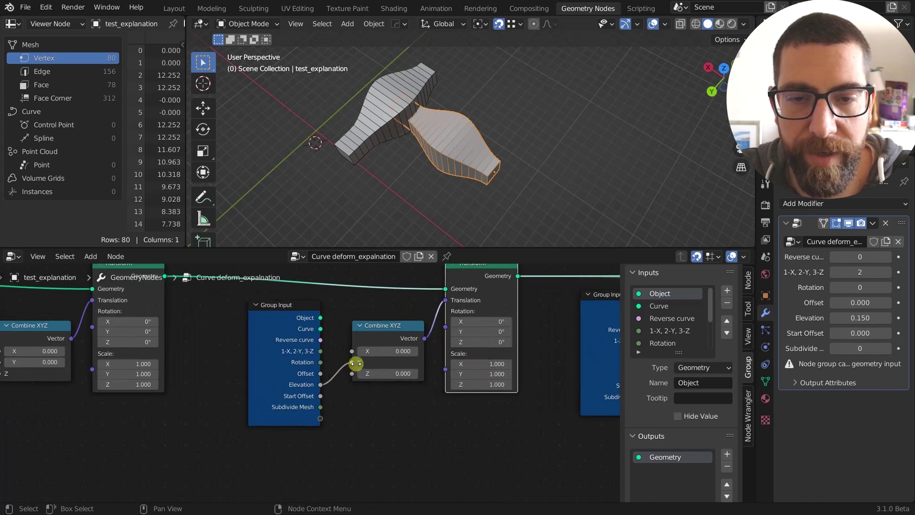
Step: Vary the modifier's Elevation and reset it to 0
{"action": "scroll", "coordinate": [360, 387], "scroll_direction": "up", "scroll_amount": 1}
{"action": "scroll", "coordinate": [389, 404], "scroll_direction": "down", "scroll_amount": 1}
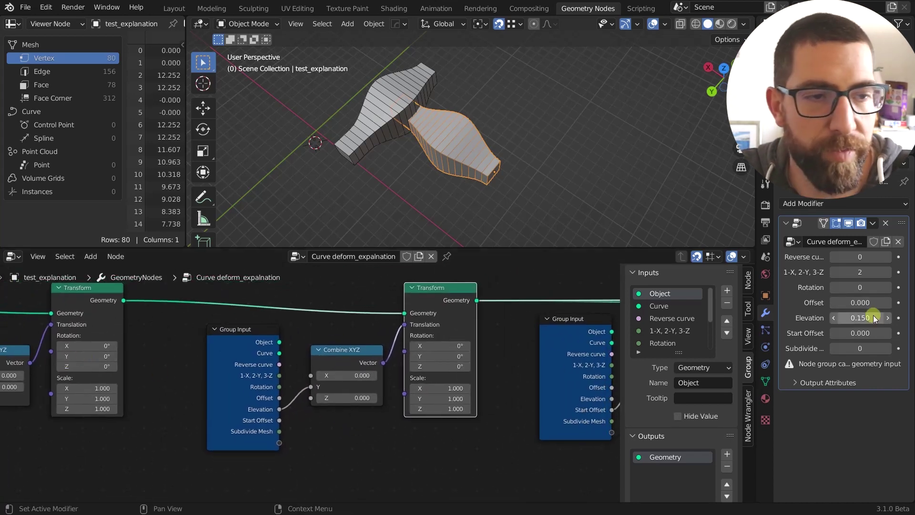
{"action": "mouse_move", "coordinate": [865, 318]}
{"action": "left_mouse_down"}
{"action": "mouse_move", "coordinate": [900, 320]}
{"action": "mouse_move", "coordinate": [863, 319]}
{"action": "mouse_move", "coordinate": [872, 318]}
{"action": "left_mouse_up"}
{"action": "left_click", "coordinate": [858, 320]}
{"action": "type", "text": "0"}
{"action": "key", "text": "Return"}
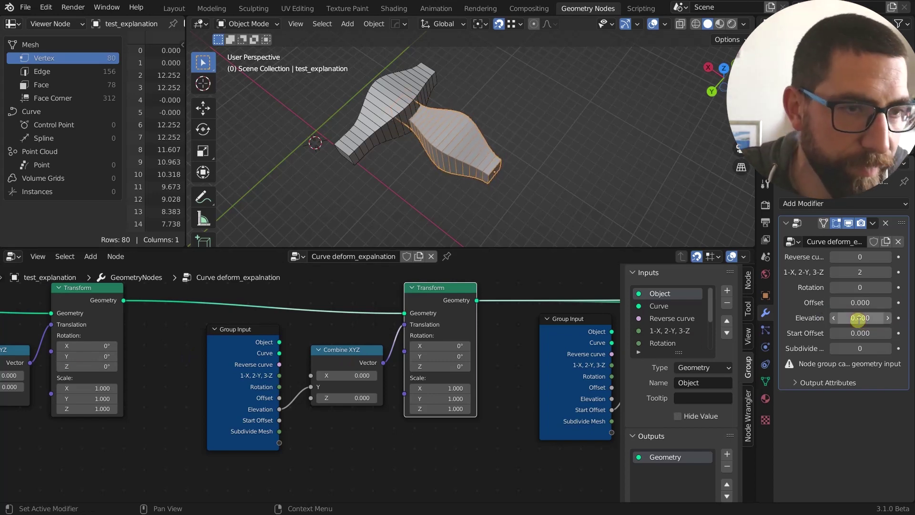
Step: Preview the Transform node whose Translation receives the Start Offset input through the X of Combine XYZ
{"action": "scroll", "coordinate": [376, 359], "scroll_direction": "down", "scroll_amount": 5}
{"action": "middle_click_drag", "start_coordinate": [310, 375], "coordinate": [298, 374]}
{"action": "scroll", "coordinate": [419, 323], "scroll_direction": "up", "scroll_amount": 2}
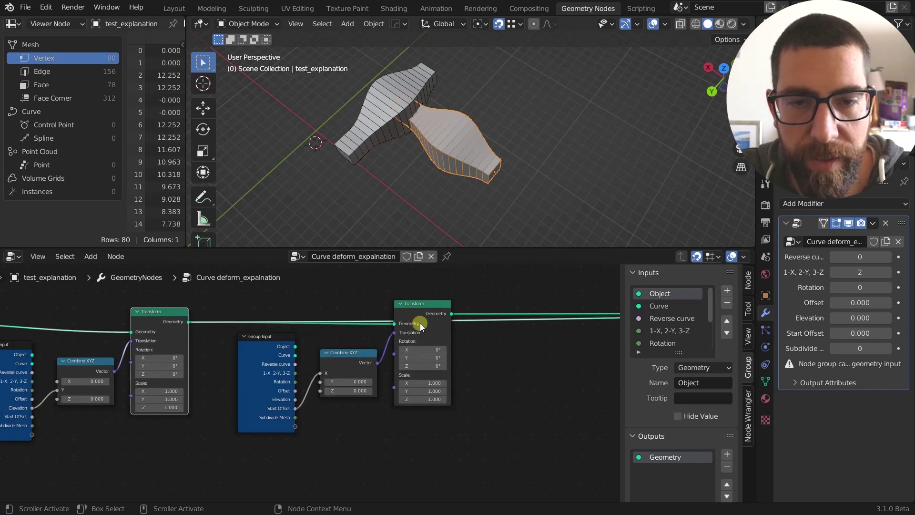
{"action": "left_click", "coordinate": [422, 308]}
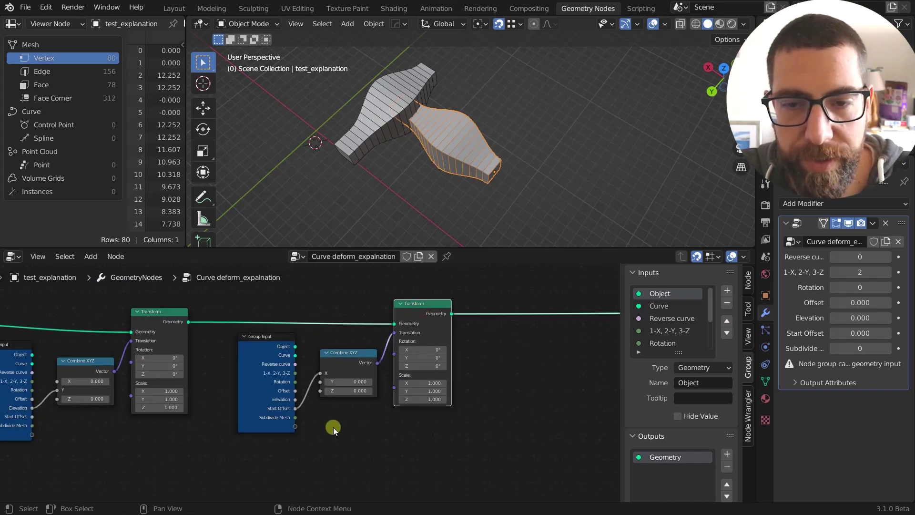
{"action": "scroll", "coordinate": [333, 427], "scroll_direction": "up", "scroll_amount": 1}
Step: Test the modifier's Start Offset at about 0.280 and reset it to 0
{"action": "scroll", "coordinate": [496, 171], "scroll_direction": "up", "scroll_amount": 4}
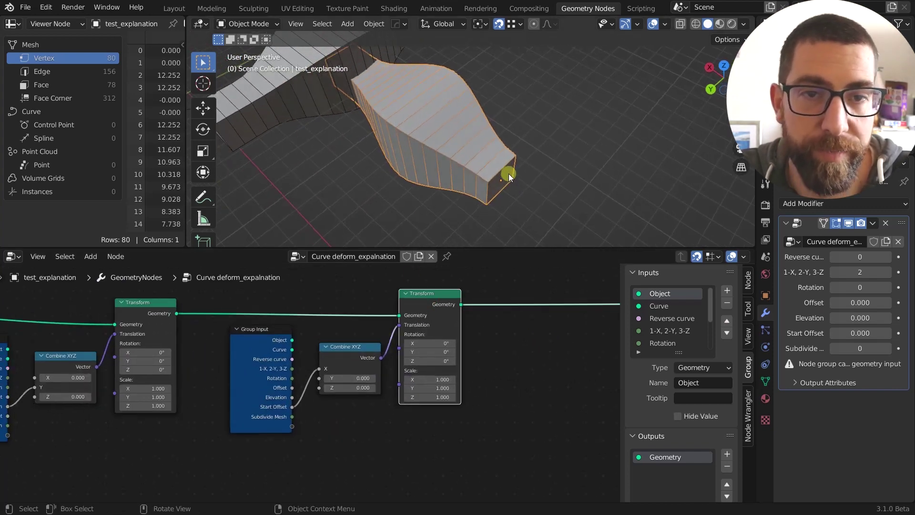
{"action": "scroll", "coordinate": [508, 171], "scroll_direction": "down", "scroll_amount": 4}
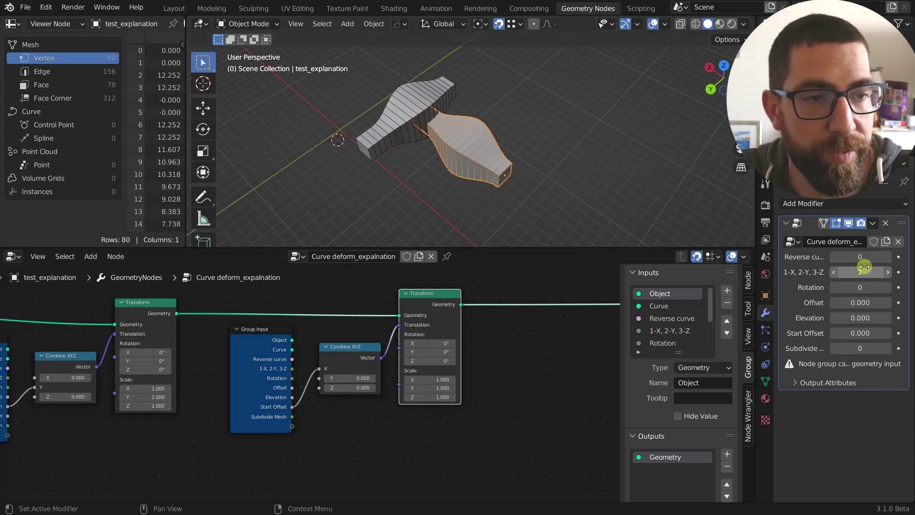
{"action": "mouse_move", "coordinate": [865, 329]}
{"action": "left_mouse_down"}
{"action": "mouse_move", "coordinate": [882, 333]}
{"action": "mouse_move", "coordinate": [860, 323]}
{"action": "mouse_move", "coordinate": [161, 329]}
{"action": "mouse_move", "coordinate": [782, 321]}
{"action": "mouse_move", "coordinate": [867, 333]}
{"action": "left_mouse_up"}
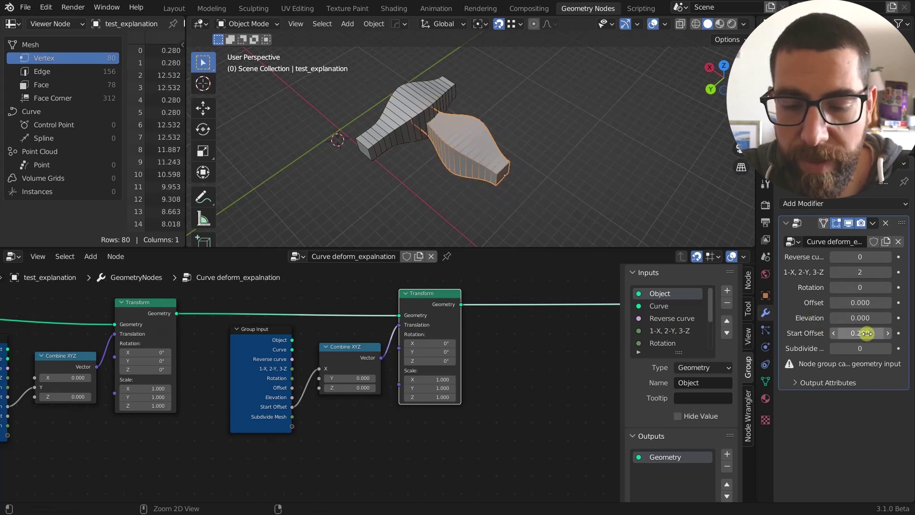
{"action": "left_click", "coordinate": [864, 334]}
{"action": "type", "text": "0"}
{"action": "key", "text": "Return"}
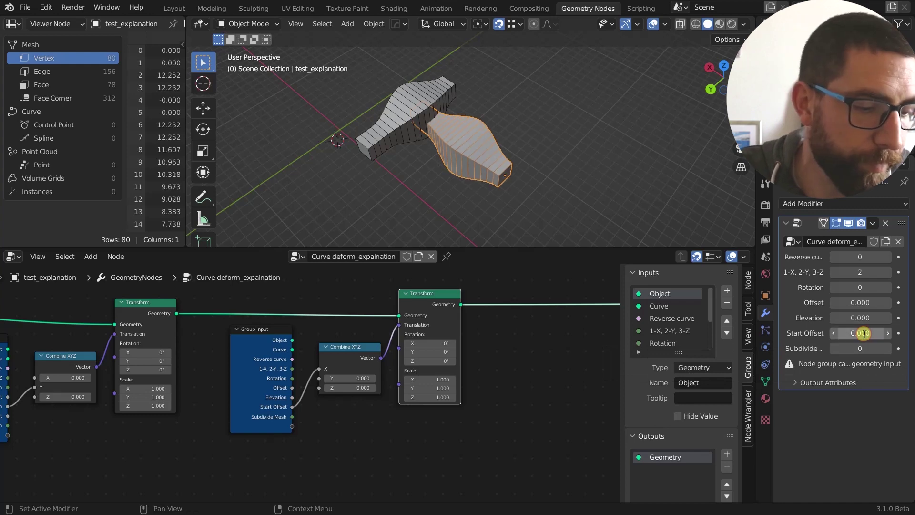
Step: Preview the Set Position node just before the Group Output and inspect the curve-deformed mesh in the viewport
{"action": "scroll", "coordinate": [417, 372], "scroll_direction": "down", "scroll_amount": 7}
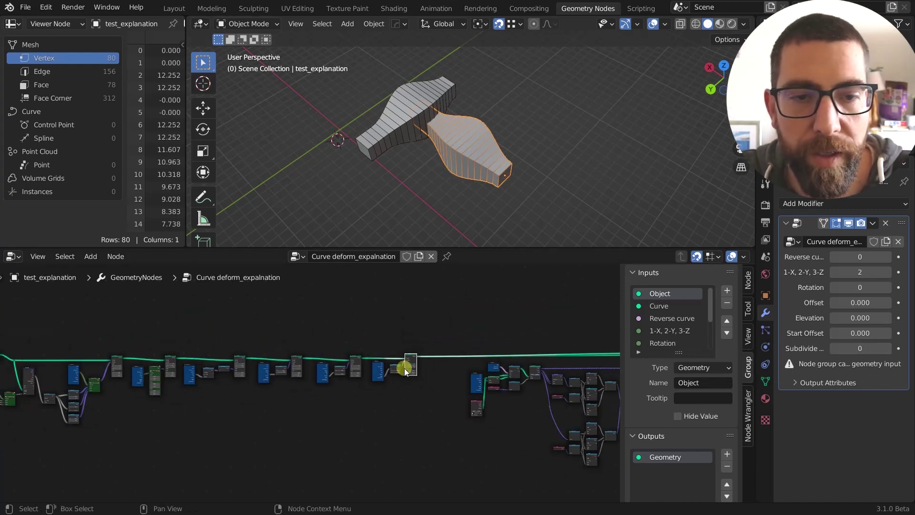
{"action": "middle_click_drag", "start_coordinate": [409, 364], "coordinate": [257, 370]}
{"action": "scroll", "coordinate": [451, 370], "scroll_direction": "up", "scroll_amount": 4}
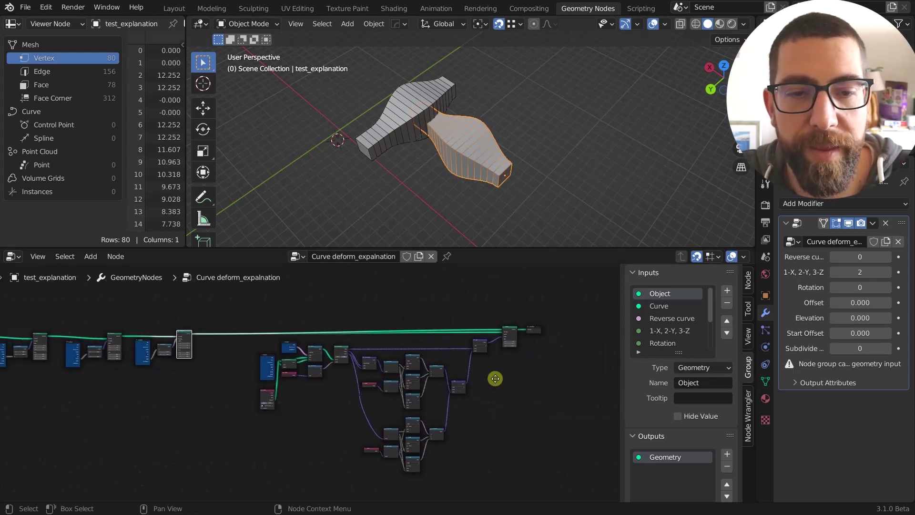
{"action": "scroll", "coordinate": [512, 326], "scroll_direction": "up", "scroll_amount": 1}
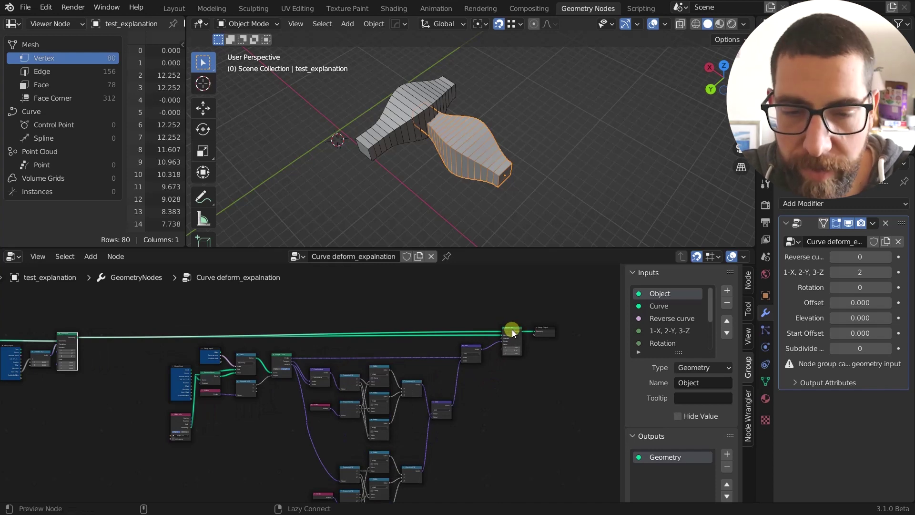
{"action": "scroll", "coordinate": [512, 330], "scroll_direction": "up", "scroll_amount": 6}
{"action": "scroll", "coordinate": [512, 332], "scroll_direction": "down", "scroll_amount": 4}
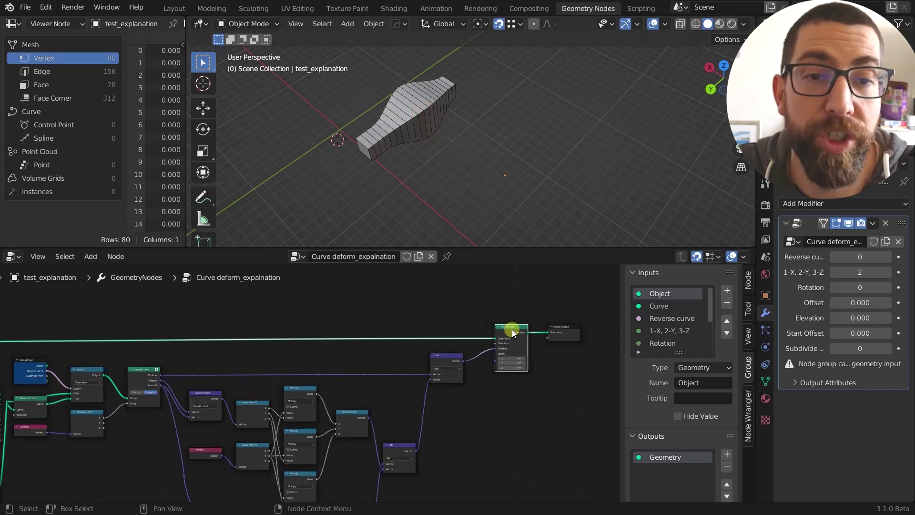
{"action": "scroll", "coordinate": [512, 332], "scroll_direction": "down", "scroll_amount": 3}
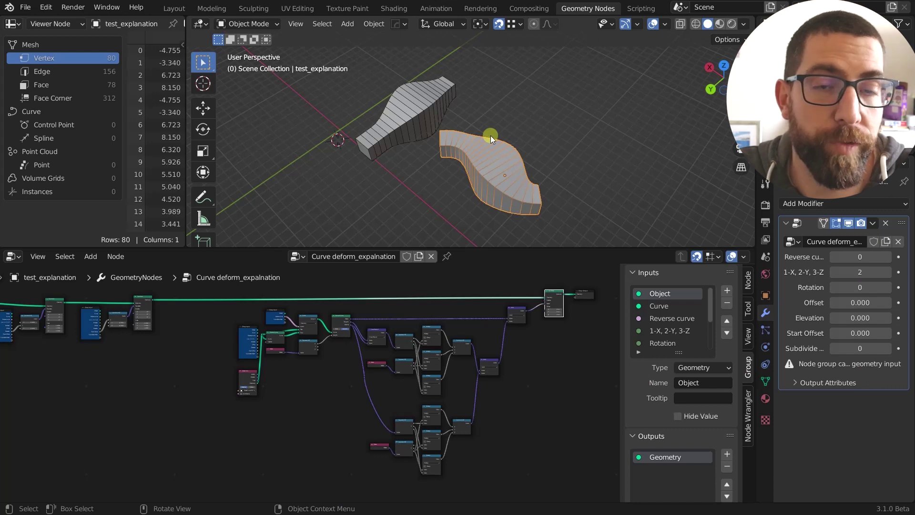
{"action": "middle_click_drag", "start_coordinate": [491, 135], "coordinate": [488, 173]}
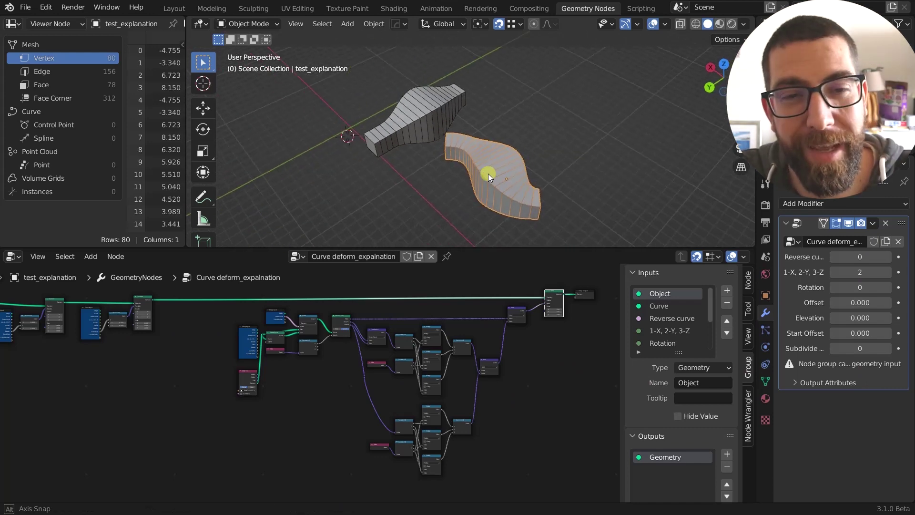
Step: Examine the nodes feeding the Set Position node, from Sample Curve back to the Switch, Reverse Curve, Group Input and Object Info nodes
{"action": "scroll", "coordinate": [487, 359], "scroll_direction": "up", "scroll_amount": 4}
{"action": "middle_click_drag", "start_coordinate": [527, 350], "coordinate": [542, 357]}
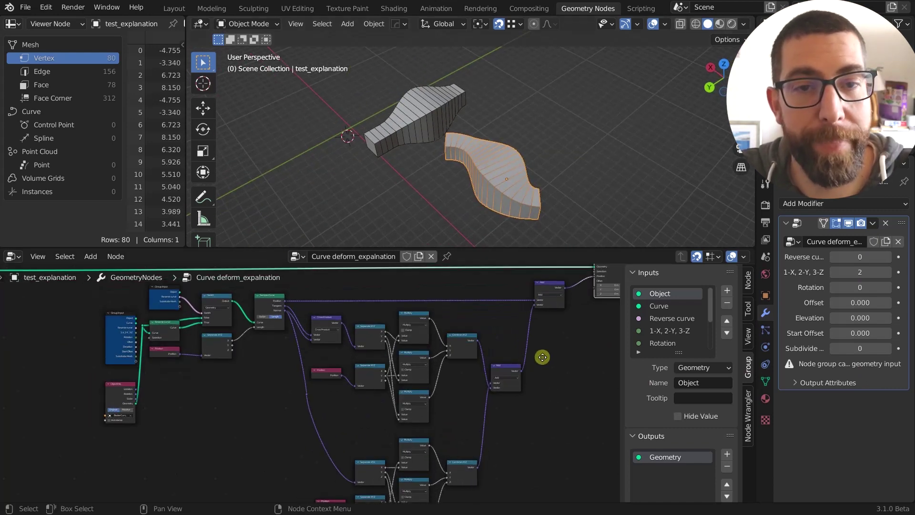
{"action": "scroll", "coordinate": [542, 357], "scroll_direction": "down", "scroll_amount": 2}
{"action": "scroll", "coordinate": [338, 357], "scroll_direction": "up", "scroll_amount": 1}
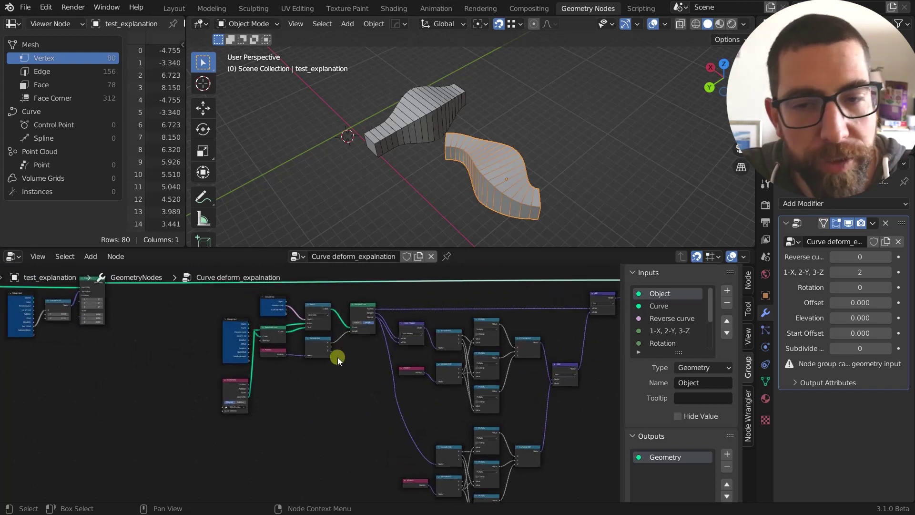
{"action": "scroll", "coordinate": [337, 356], "scroll_direction": "up", "scroll_amount": 2}
{"action": "scroll", "coordinate": [337, 357], "scroll_direction": "up", "scroll_amount": 4}
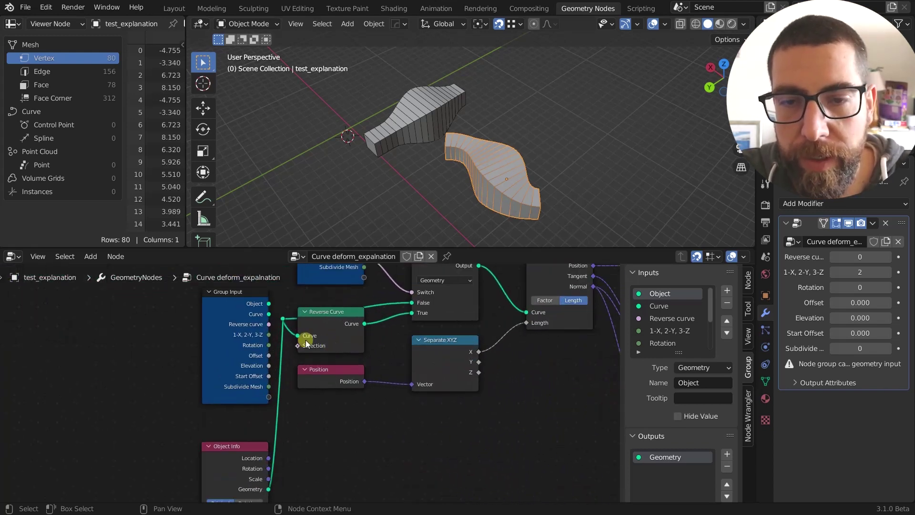
{"action": "middle_click_drag", "start_coordinate": [185, 351], "coordinate": [276, 342]}
{"action": "scroll", "coordinate": [328, 312], "scroll_direction": "down", "scroll_amount": 1}
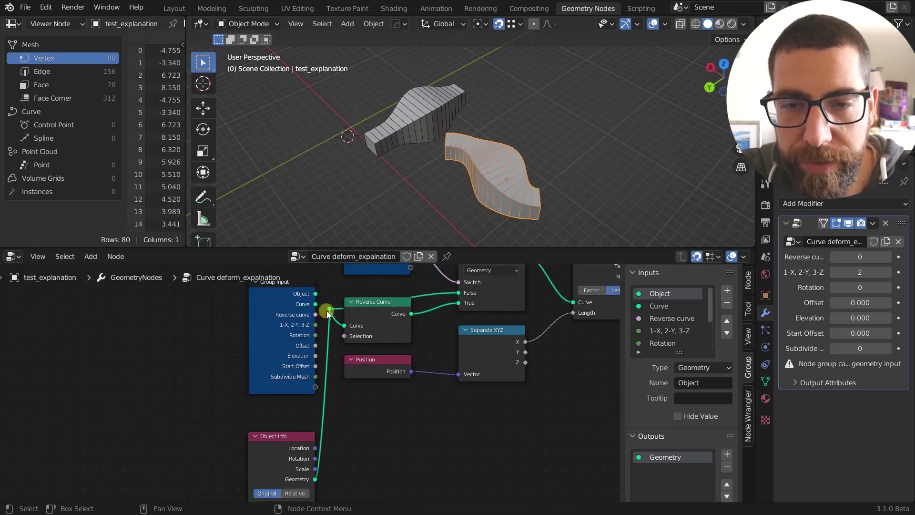
Step: Link the Group Input's Curve output to the reroute that feeds the Reverse Curve and Switch nodes, replacing the Object Info link
{"action": "left_click_drag", "start_coordinate": [330, 312], "coordinate": [317, 306]}
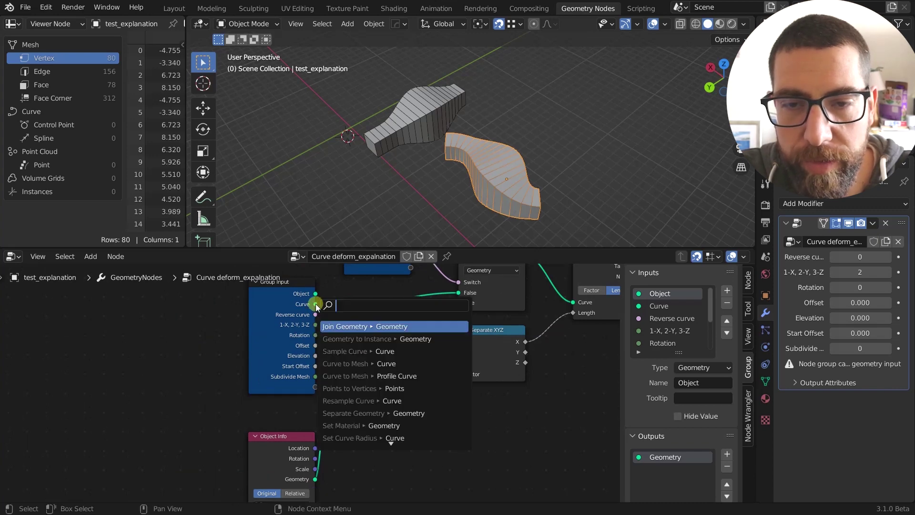
{"action": "key", "text": "Escape"}
{"action": "key", "text": "g"}
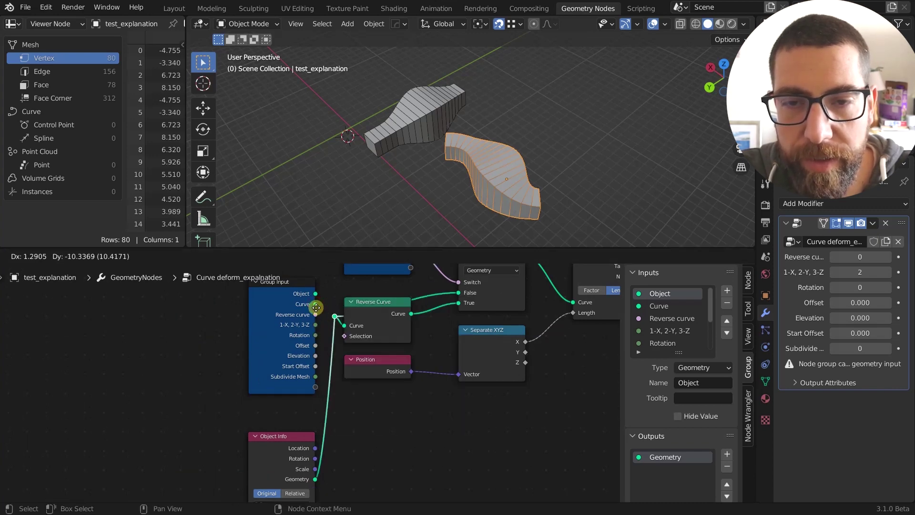
{"action": "left_click", "coordinate": [317, 309]}
{"action": "left_click_drag", "start_coordinate": [316, 305], "coordinate": [335, 317]}
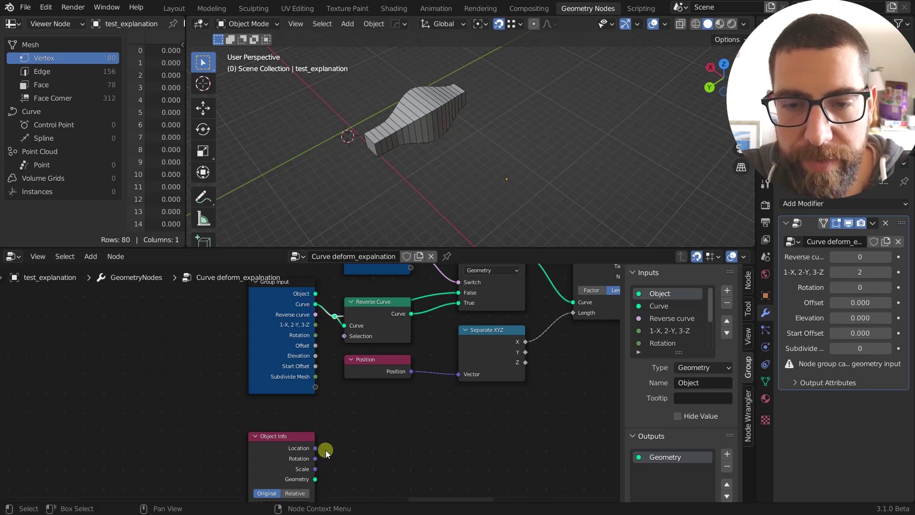
Step: Reconnect the Object Info node's Geometry output to the reroute that feeds the Reverse Curve and Switch nodes
{"action": "middle_click_drag", "start_coordinate": [327, 450], "coordinate": [321, 394]}
{"action": "left_click_drag", "start_coordinate": [310, 436], "coordinate": [329, 353]}
{"action": "scroll", "coordinate": [373, 315], "scroll_direction": "down", "scroll_amount": 6}
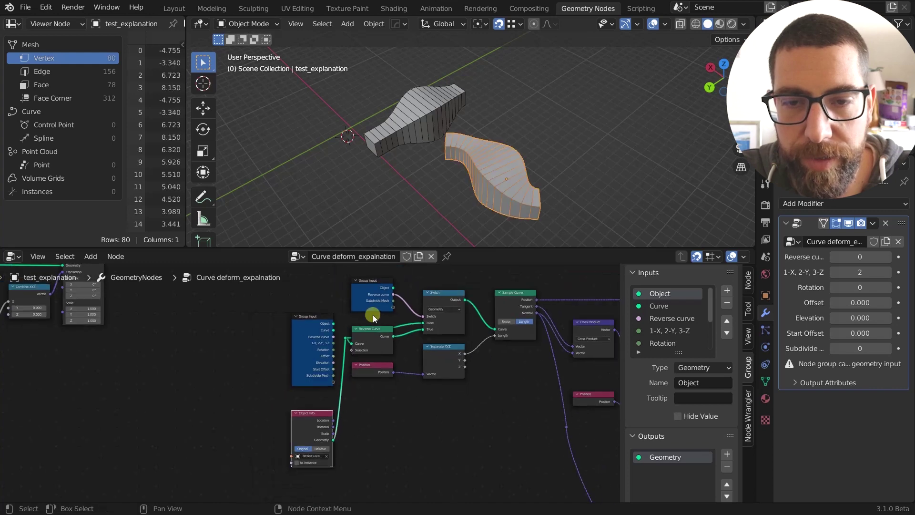
Step: Choose BezierCurve.002 as the Object Info node's object and show that curve in the viewport
{"action": "scroll", "coordinate": [326, 449], "scroll_direction": "up", "scroll_amount": 7}
{"action": "left_click", "coordinate": [309, 442]}
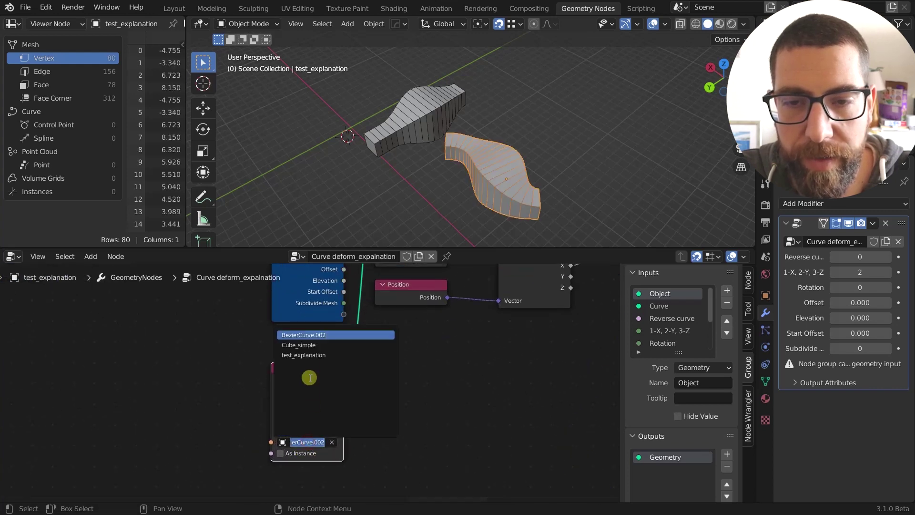
{"action": "left_click", "coordinate": [315, 331]}
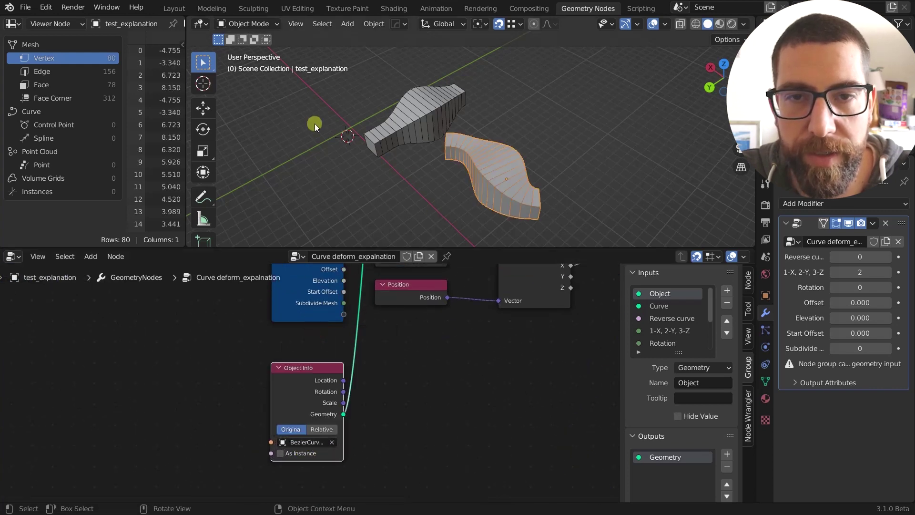
{"action": "scroll", "coordinate": [373, 407], "scroll_direction": "down", "scroll_amount": 3}
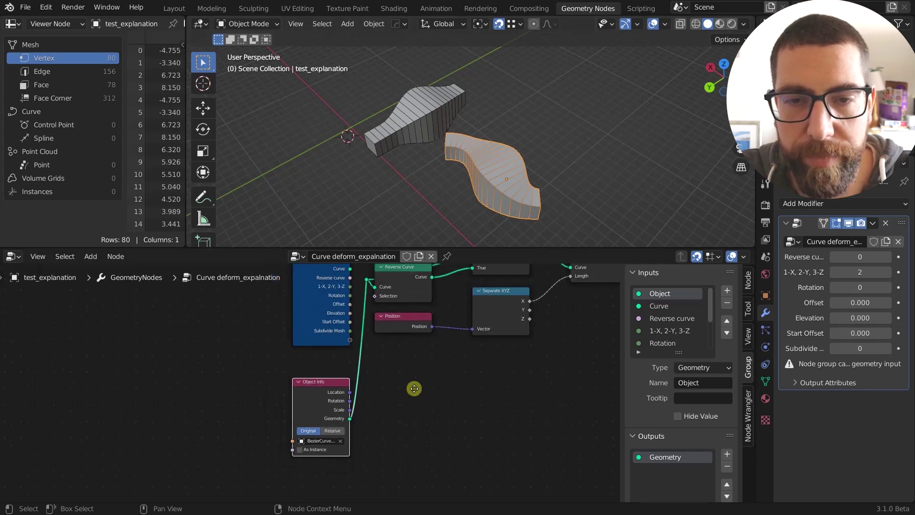
{"action": "left_click", "coordinate": [902, 103]}
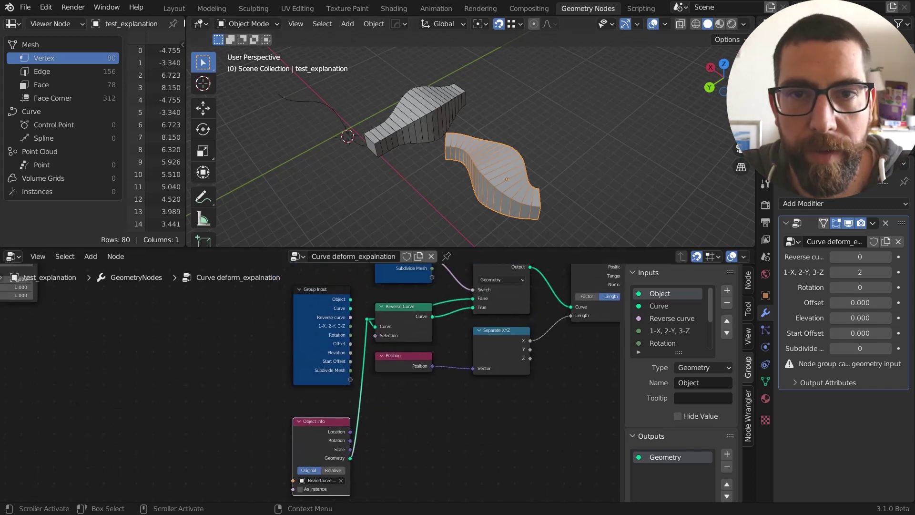
Step: Move the reroute up above the Reverse Curve node's inputs and select the Reverse Curve node
{"action": "scroll", "coordinate": [381, 403], "scroll_direction": "up", "scroll_amount": 3}
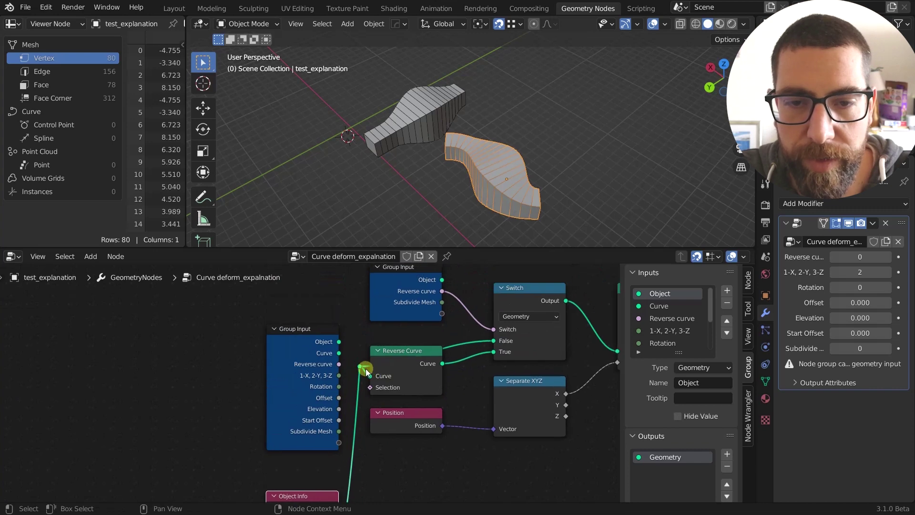
{"action": "left_click_drag", "start_coordinate": [359, 367], "coordinate": [360, 335]}
{"action": "middle_click_drag", "start_coordinate": [428, 341], "coordinate": [351, 354]}
{"action": "scroll", "coordinate": [396, 343], "scroll_direction": "down", "scroll_amount": 3}
{"action": "scroll", "coordinate": [374, 349], "scroll_direction": "up", "scroll_amount": 3}
{"action": "left_click", "coordinate": [337, 360]}
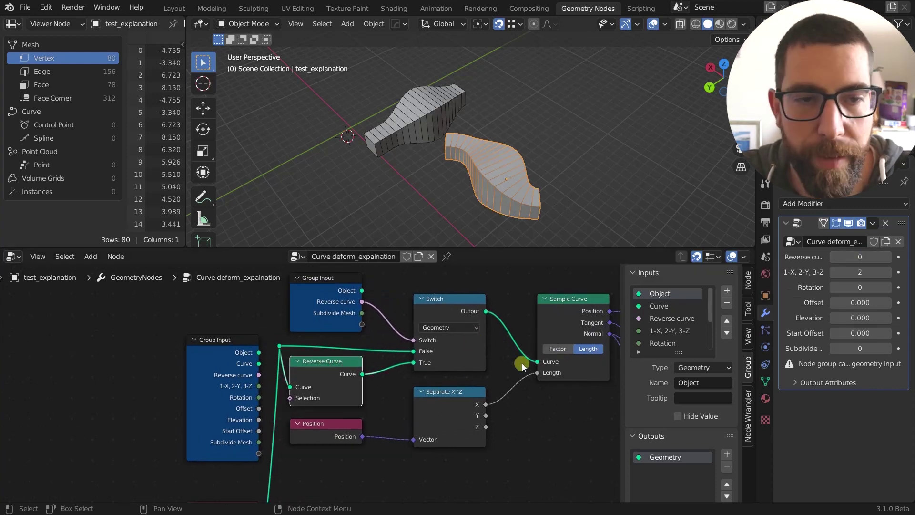
Step: Select the Group Input whose Reverse curve output drives the Switch, and move the Reverse Curve node slightly closer to the Switch
{"action": "middle_click_drag", "start_coordinate": [344, 368], "coordinate": [308, 368]}
{"action": "scroll", "coordinate": [303, 365], "scroll_direction": "down", "scroll_amount": 4}
{"action": "scroll", "coordinate": [309, 369], "scroll_direction": "up", "scroll_amount": 1}
{"action": "left_click", "coordinate": [288, 305]}
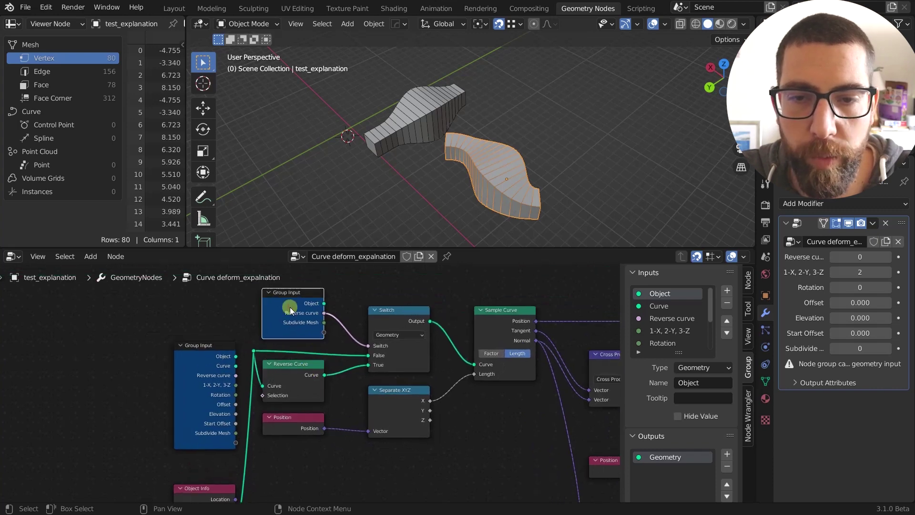
{"action": "scroll", "coordinate": [388, 362], "scroll_direction": "up", "scroll_amount": 1}
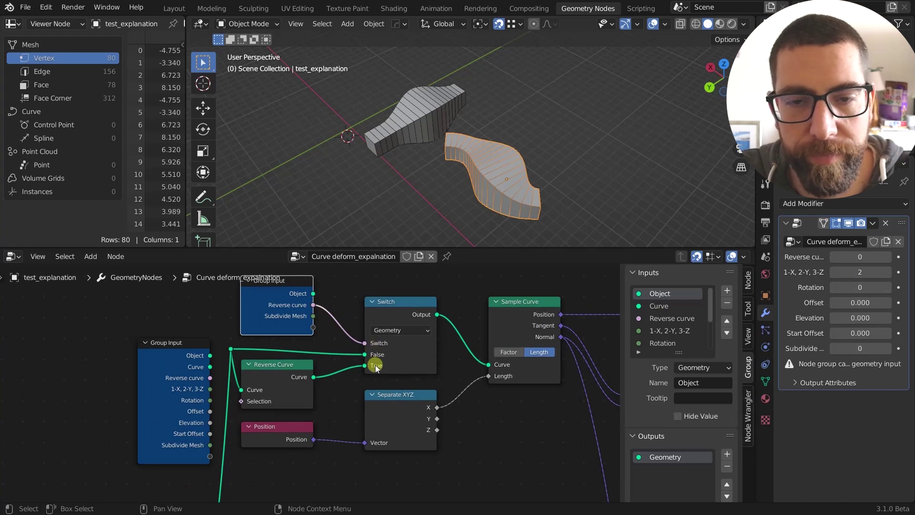
{"action": "left_click_drag", "start_coordinate": [281, 364], "coordinate": [292, 365]}
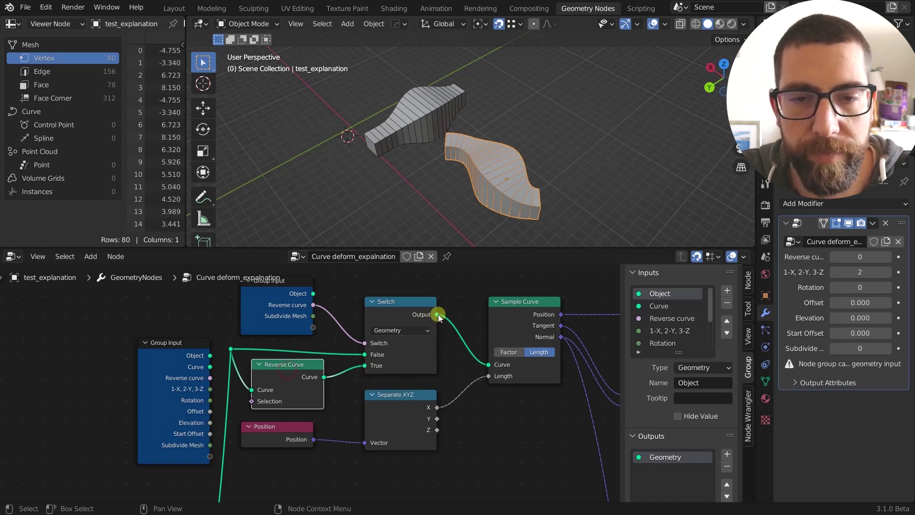
Step: Select the Sample Curve node, which takes the Switch output as Curve and Separate XYZ's X as Length
{"action": "scroll", "coordinate": [278, 378], "scroll_direction": "down", "scroll_amount": 2}
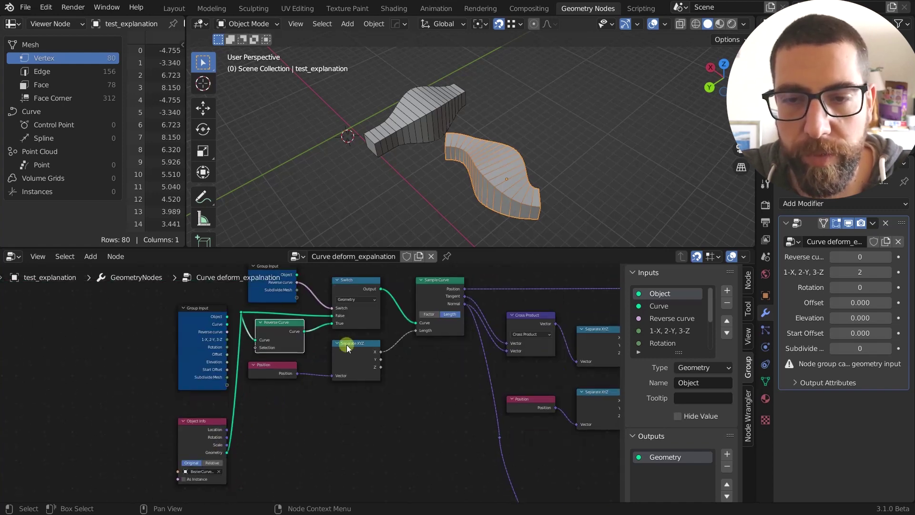
{"action": "middle_click_drag", "start_coordinate": [348, 343], "coordinate": [282, 411]}
{"action": "scroll", "coordinate": [306, 429], "scroll_direction": "up", "scroll_amount": 4}
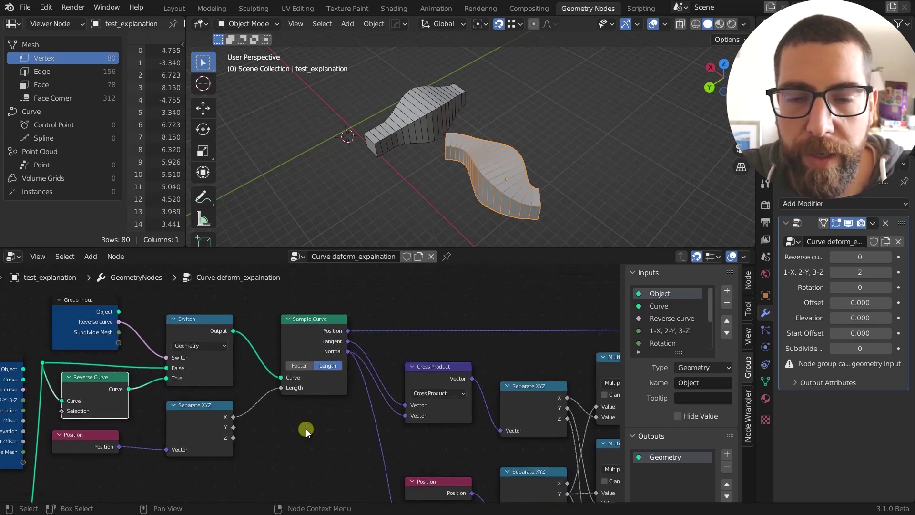
{"action": "scroll", "coordinate": [306, 429], "scroll_direction": "down", "scroll_amount": 2}
{"action": "left_click", "coordinate": [288, 361]}
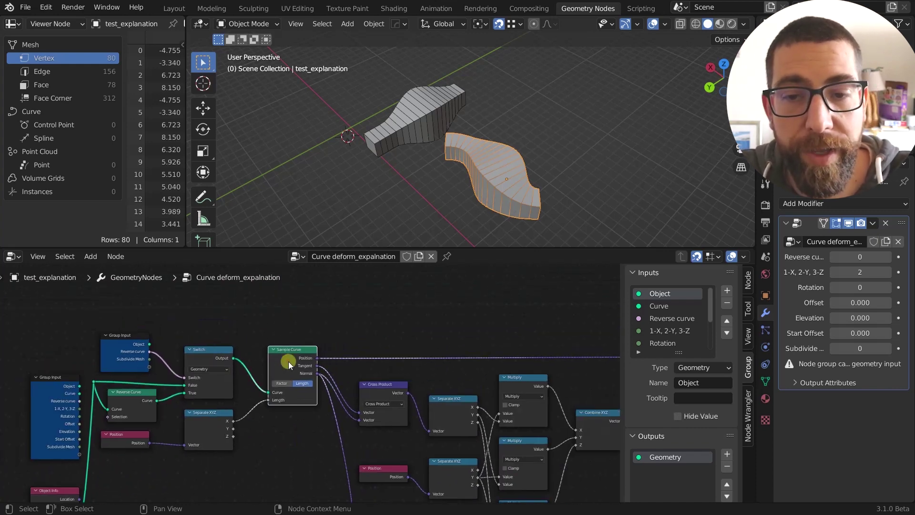
{"action": "scroll", "coordinate": [288, 361], "scroll_direction": "down", "scroll_amount": 3}
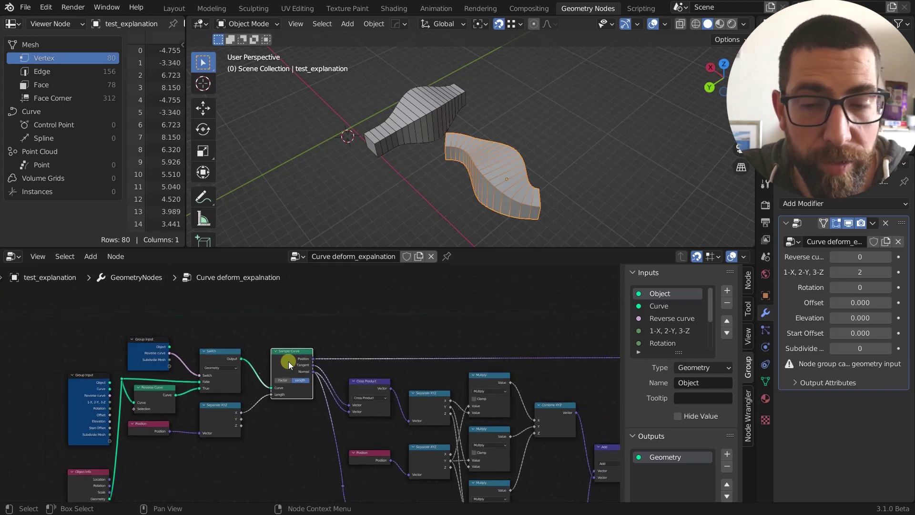
Step: Select the Separate XYZ node feeding Sample Curve's Length, and the Position node connected to its Vector input
{"action": "scroll", "coordinate": [319, 450], "scroll_direction": "up", "scroll_amount": 3}
{"action": "middle_click_drag", "start_coordinate": [290, 436], "coordinate": [306, 442]}
{"action": "scroll", "coordinate": [305, 439], "scroll_direction": "up", "scroll_amount": 1}
{"action": "scroll", "coordinate": [305, 343], "scroll_direction": "up", "scroll_amount": 1}
{"action": "left_click", "coordinate": [305, 343]}
{"action": "left_click", "coordinate": [209, 411]}
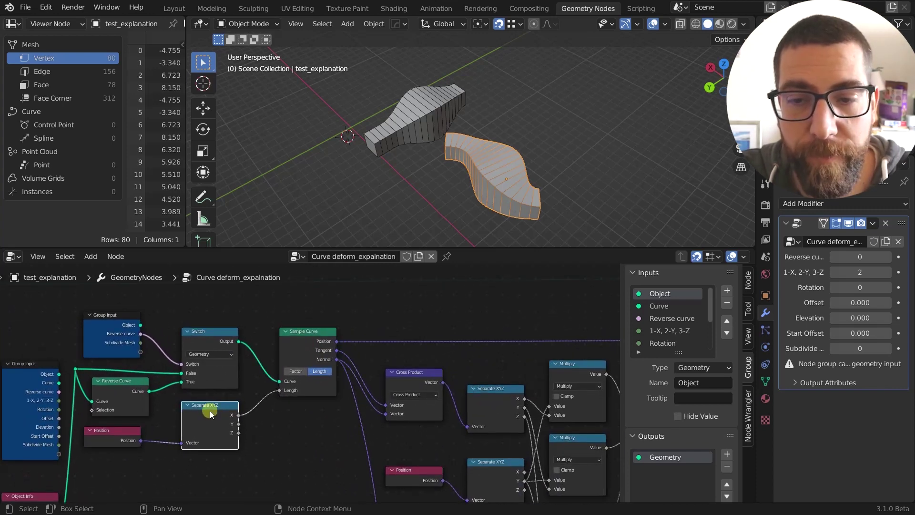
{"action": "left_click", "coordinate": [113, 437]}
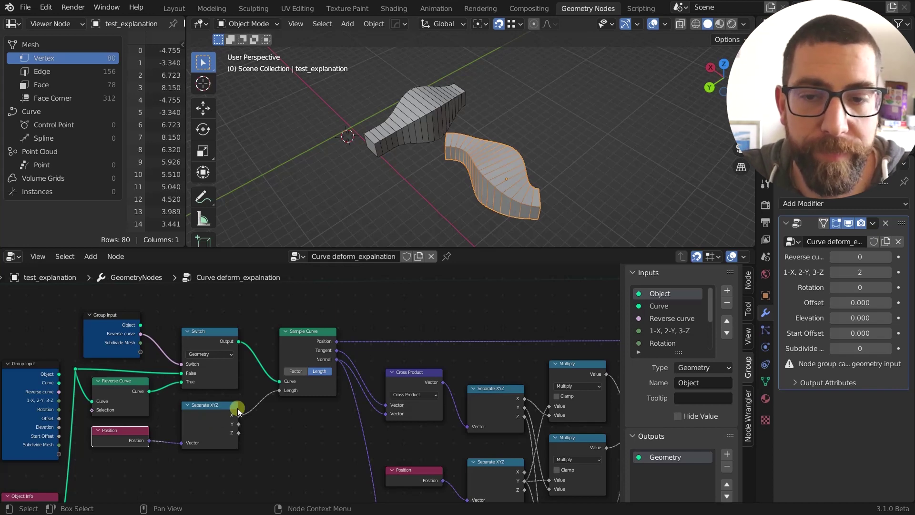
Step: Preview the output of the last Transform node before Set Position in the viewport
{"action": "scroll", "coordinate": [321, 412], "scroll_direction": "down", "scroll_amount": 5}
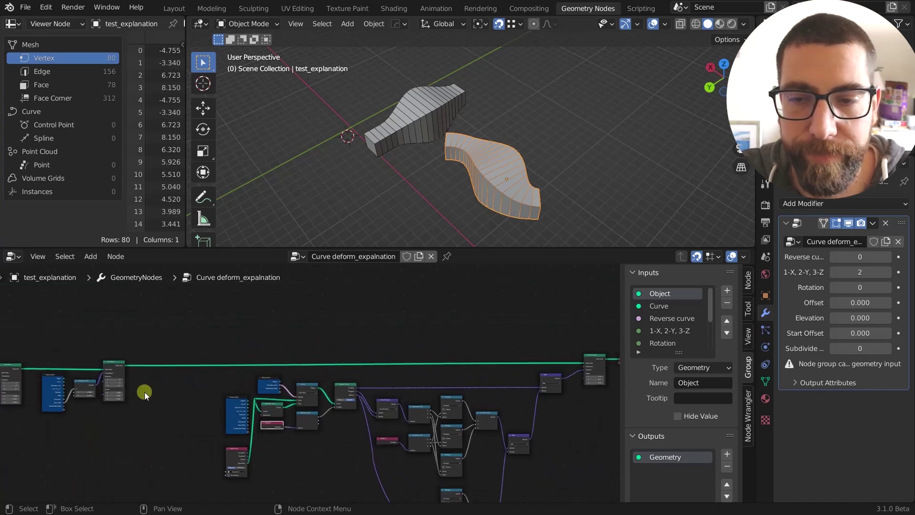
{"action": "left_click", "coordinate": [117, 364], "text": "ctrl+shift"}
{"action": "scroll", "coordinate": [461, 170], "scroll_direction": "up", "scroll_amount": 4}
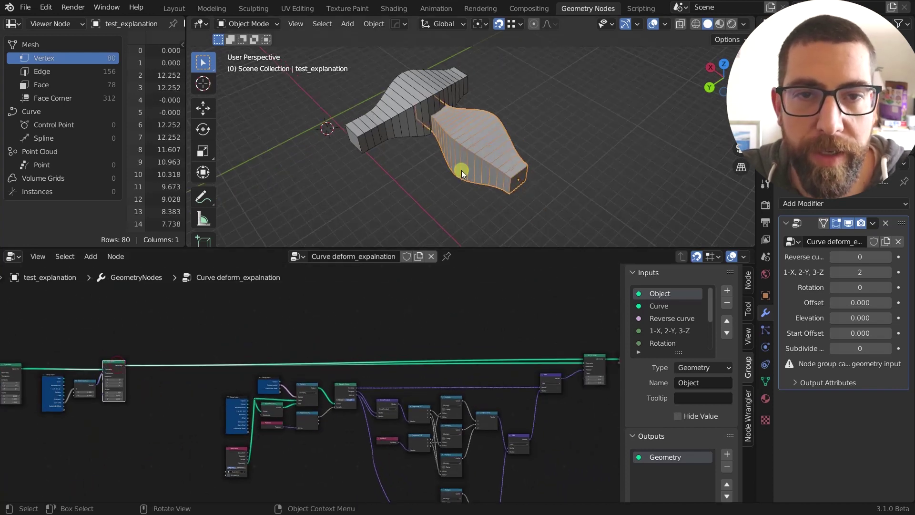
{"action": "scroll", "coordinate": [602, 167], "scroll_direction": "down", "scroll_amount": 3}
{"action": "middle_click_drag", "start_coordinate": [591, 162], "coordinate": [548, 176]}
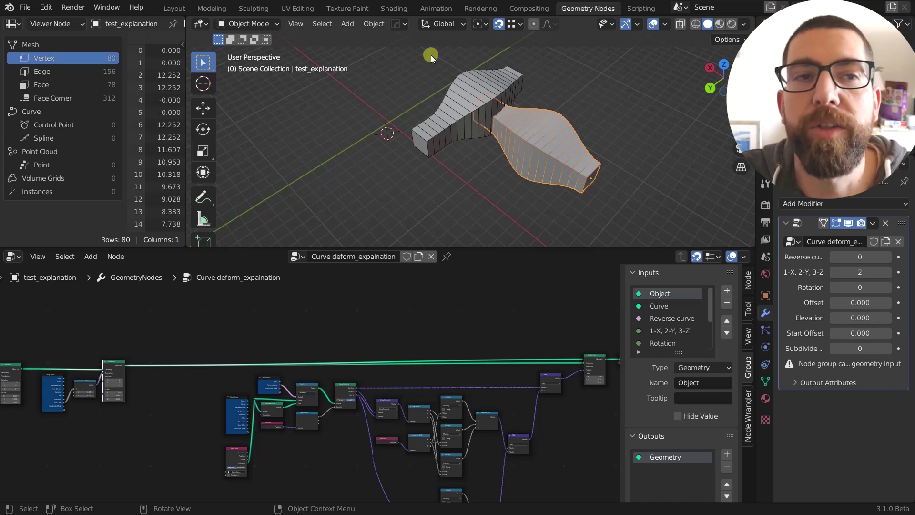
Step: Try the modifier's 1-X, 2-Y, 3-Z input at 1 and 3, and restore it to 2
{"action": "left_click", "coordinate": [833, 271]}
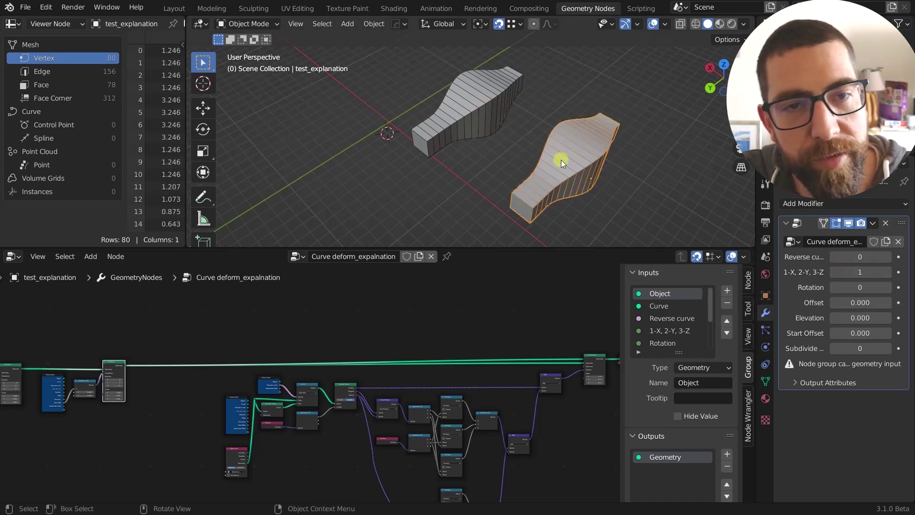
{"action": "left_click", "coordinate": [886, 272]}
{"action": "left_click", "coordinate": [887, 272]}
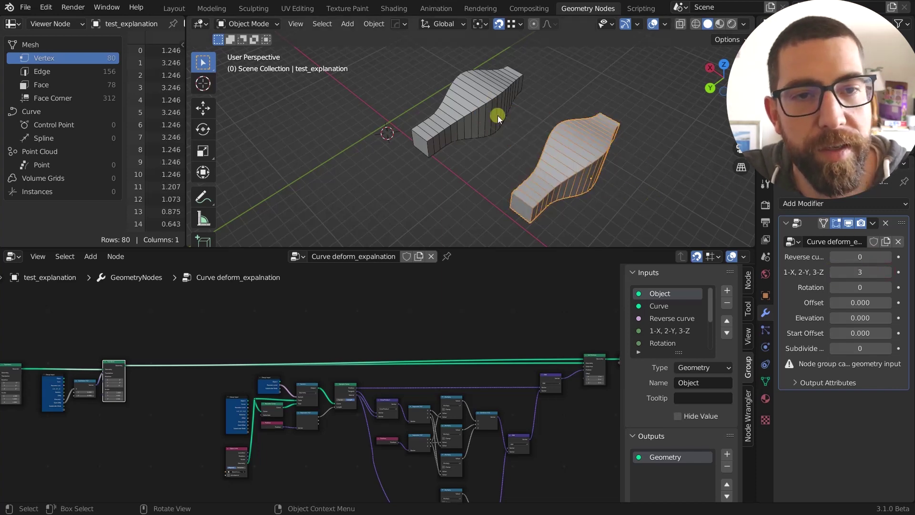
{"action": "left_click", "coordinate": [833, 273]}
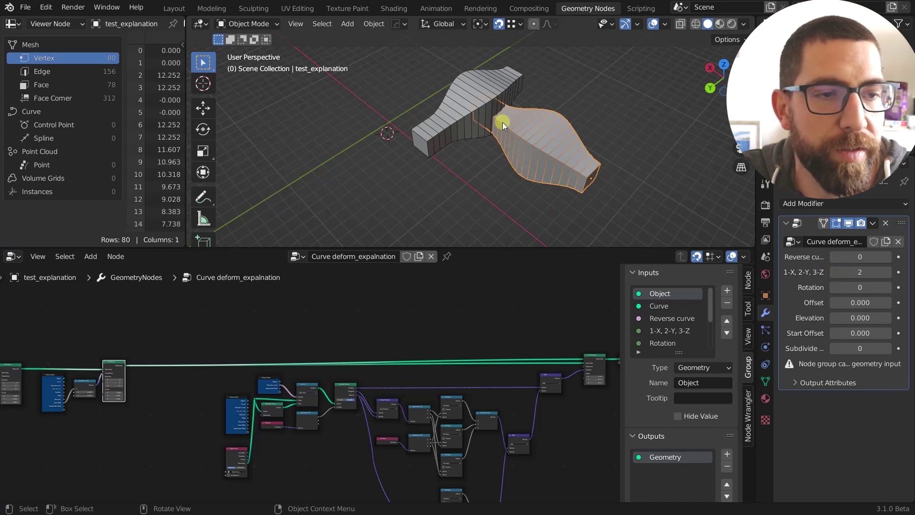
Step: Select the Position node that feeds Separate XYZ and examine all three columns of the mesh vertices' position values in the spreadsheet
{"action": "middle_click_drag", "start_coordinate": [382, 337], "coordinate": [383, 301]}
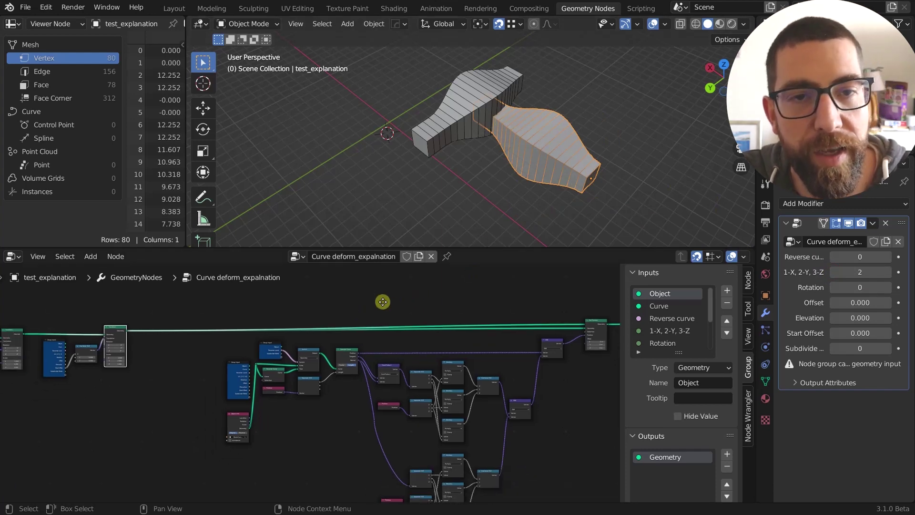
{"action": "scroll", "coordinate": [297, 326], "scroll_direction": "up", "scroll_amount": 2}
{"action": "scroll", "coordinate": [276, 386], "scroll_direction": "up", "scroll_amount": 3}
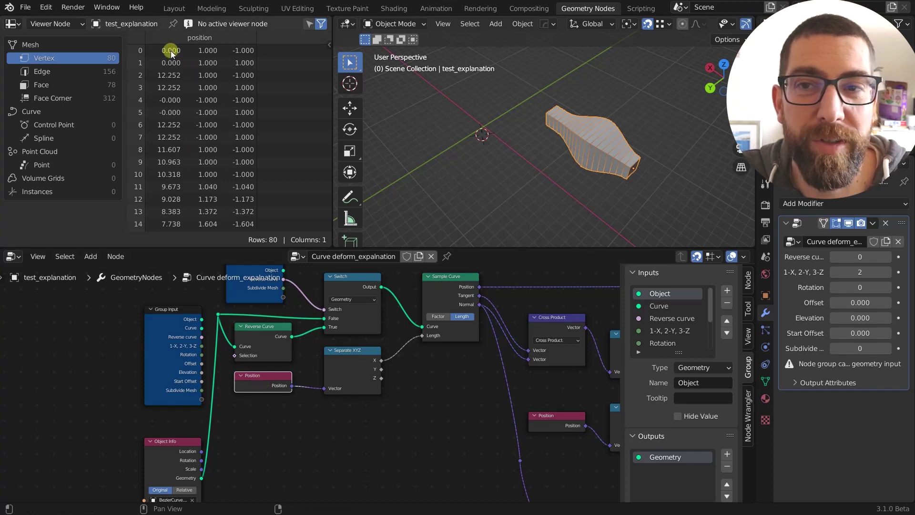
{"action": "scroll", "coordinate": [241, 180], "scroll_direction": "down", "scroll_amount": 8}
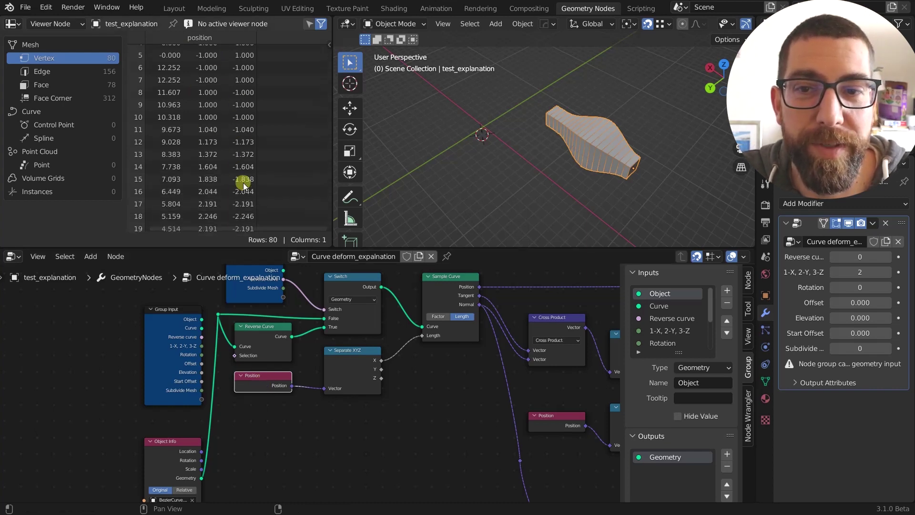
{"action": "scroll", "coordinate": [217, 140], "scroll_direction": "down", "scroll_amount": 3}
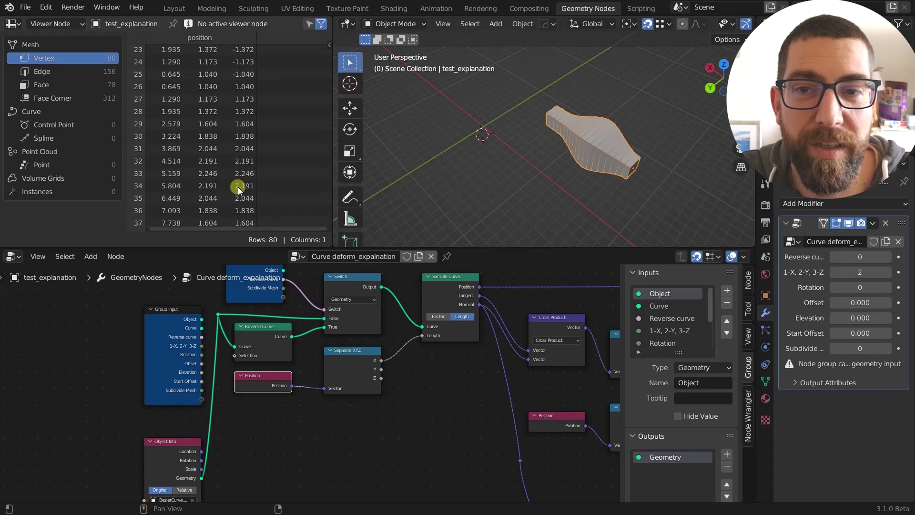
Step: Select the Separate XYZ node and examine its X output linked to Sample Curve's Length
{"action": "left_click", "coordinate": [341, 353]}
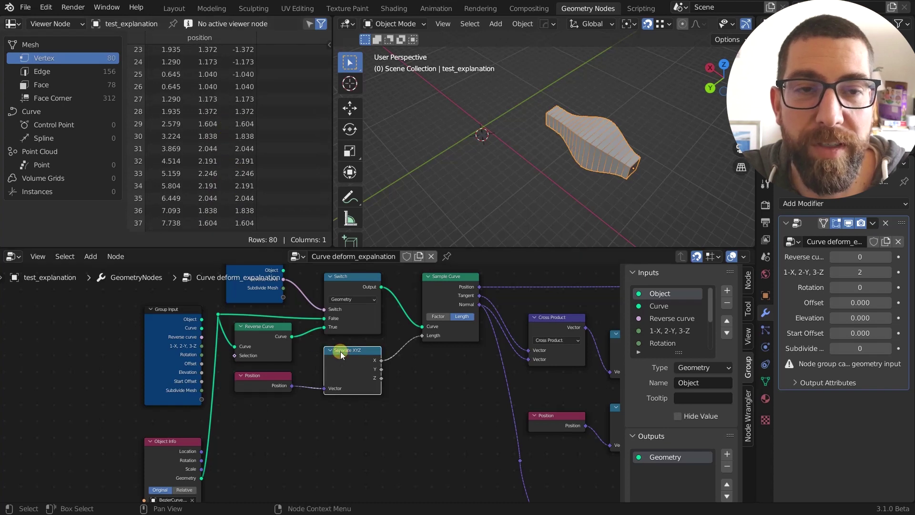
{"action": "middle_click_drag", "start_coordinate": [409, 356], "coordinate": [395, 361]}
{"action": "scroll", "coordinate": [391, 360], "scroll_direction": "down", "scroll_amount": 2}
{"action": "scroll", "coordinate": [395, 361], "scroll_direction": "up", "scroll_amount": 2}
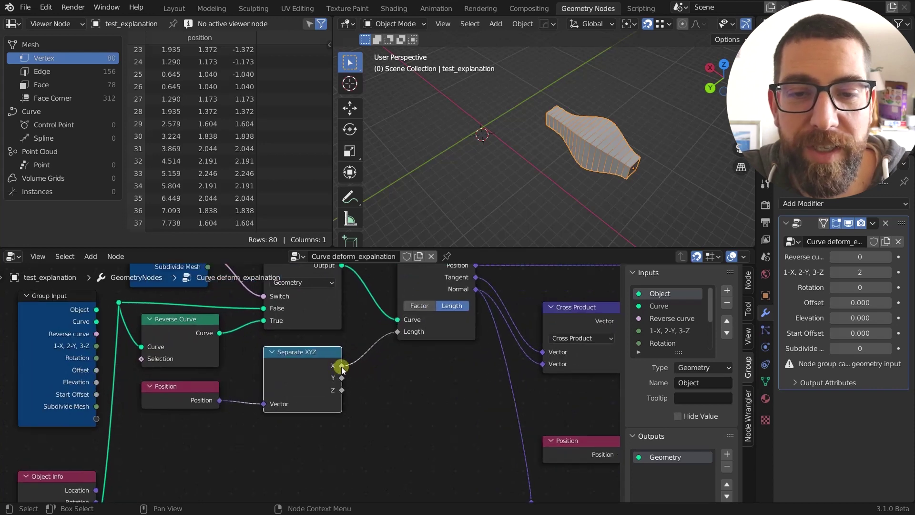
{"action": "mouse_move", "coordinate": [342, 369]}
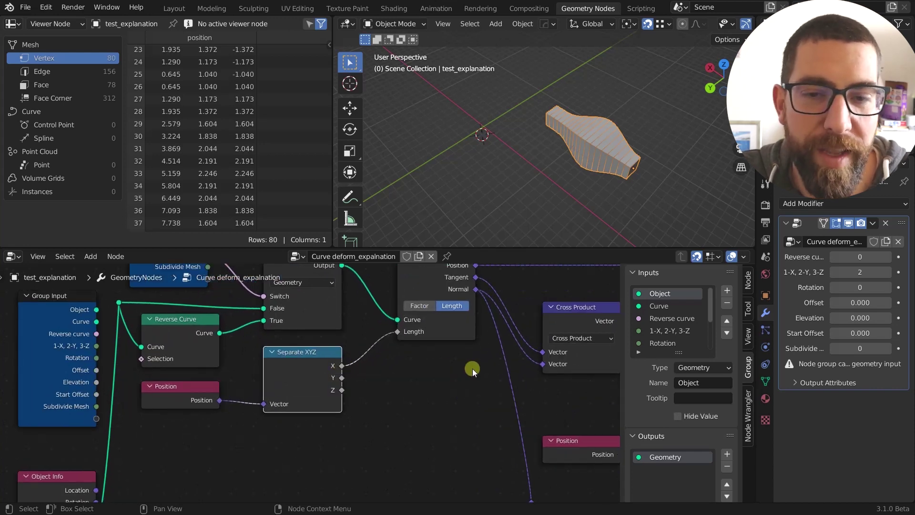
Step: Select the Sample Curve node and examine its Length mode and its Position, Tangent and Normal outputs
{"action": "middle_click_drag", "start_coordinate": [472, 370], "coordinate": [330, 399]}
{"action": "scroll", "coordinate": [341, 389], "scroll_direction": "down", "scroll_amount": 3}
{"action": "scroll", "coordinate": [324, 377], "scroll_direction": "up", "scroll_amount": 1}
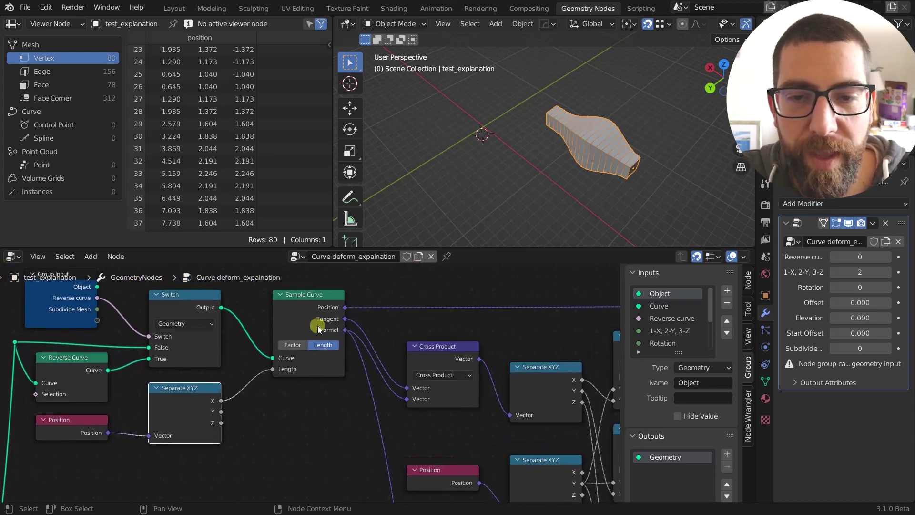
{"action": "scroll", "coordinate": [316, 368], "scroll_direction": "up", "scroll_amount": 1}
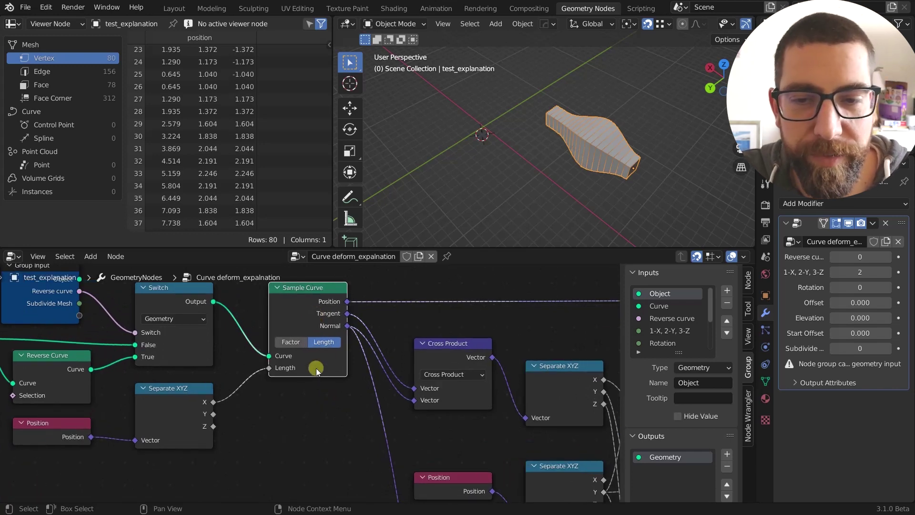
{"action": "mouse_move", "coordinate": [316, 368]}
{"action": "middle_mouse_down"}
{"action": "mouse_move", "coordinate": [332, 368]}
{"action": "mouse_move", "coordinate": [299, 366]}
{"action": "middle_mouse_up"}
{"action": "scroll", "coordinate": [329, 367], "scroll_direction": "down", "scroll_amount": 1}
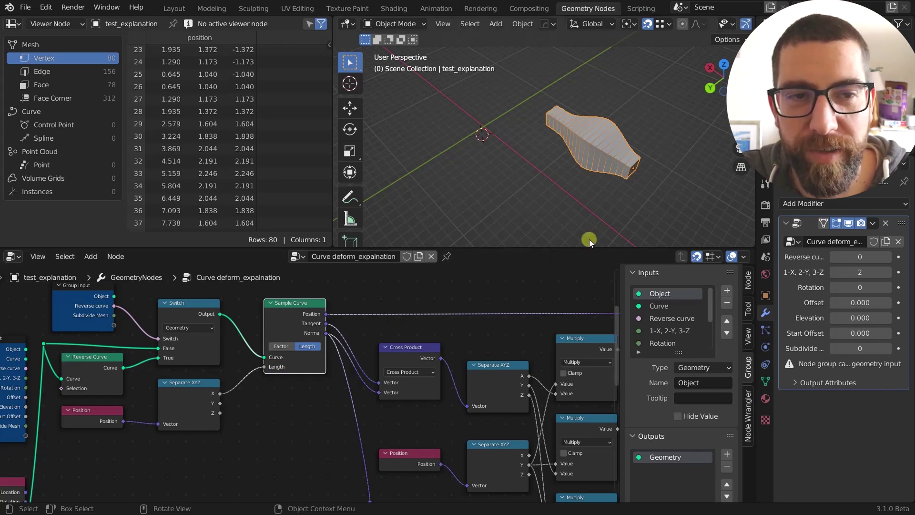
Step: Annotate a wavy curve with tick marks in front of the mesh and a matching line along the mesh's length
{"action": "mouse_move", "coordinate": [614, 206]}
{"action": "left_mouse_down"}
{"action": "mouse_move", "coordinate": [572, 199]}
{"action": "mouse_move", "coordinate": [502, 150]}
{"action": "left_mouse_up"}
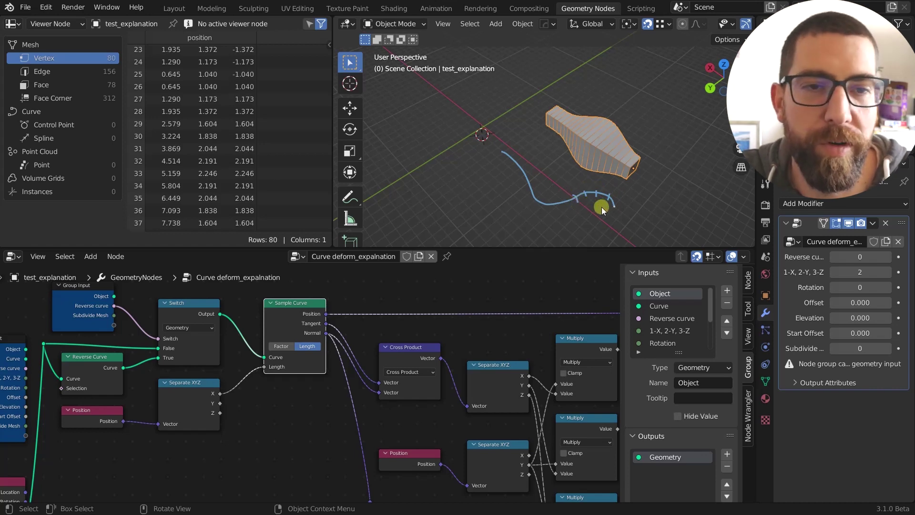
{"action": "scroll", "coordinate": [602, 207], "scroll_direction": "up", "scroll_amount": 2}
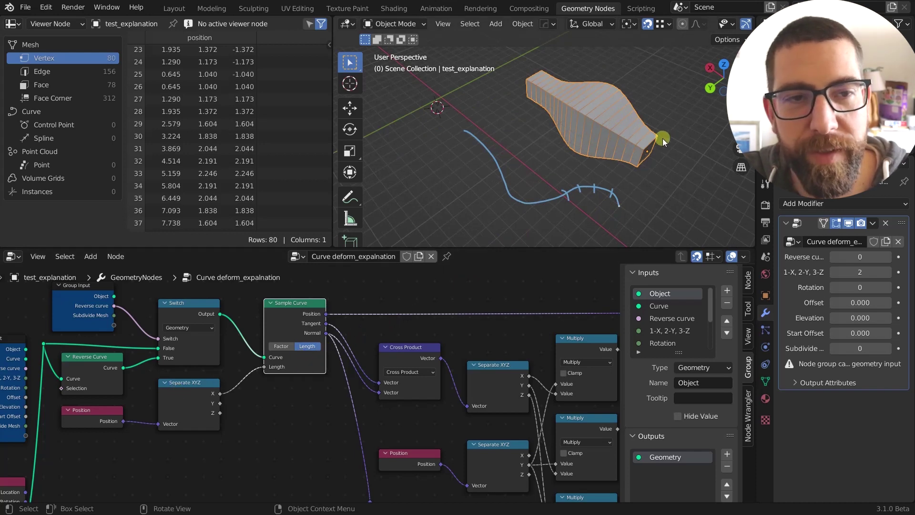
{"action": "left_click_drag", "start_coordinate": [642, 162], "coordinate": [531, 104]}
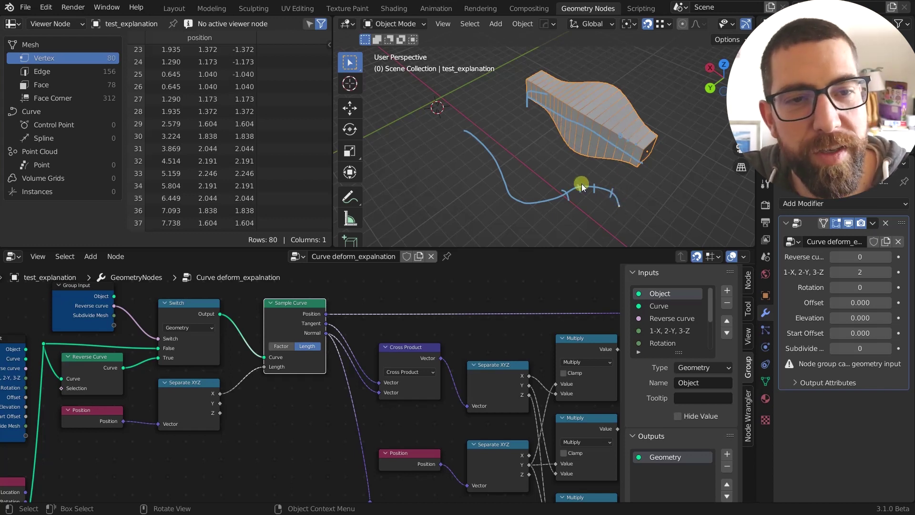
Step: Annotate a pair of tangent and normal arrows at the drawn curve's near end and another pair at its bend
{"action": "scroll", "coordinate": [362, 317], "scroll_direction": "down", "scroll_amount": 3}
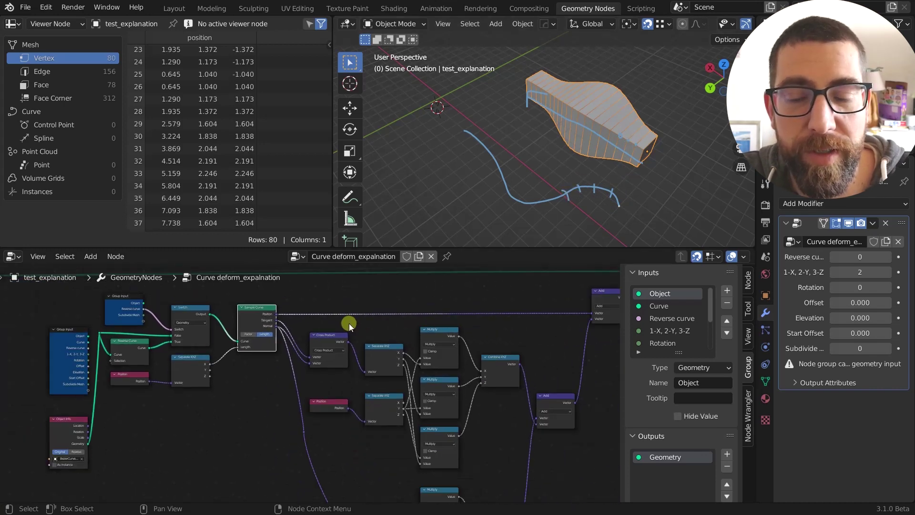
{"action": "scroll", "coordinate": [203, 351], "scroll_direction": "up", "scroll_amount": 3}
{"action": "middle_click_drag", "start_coordinate": [148, 353], "coordinate": [201, 353]}
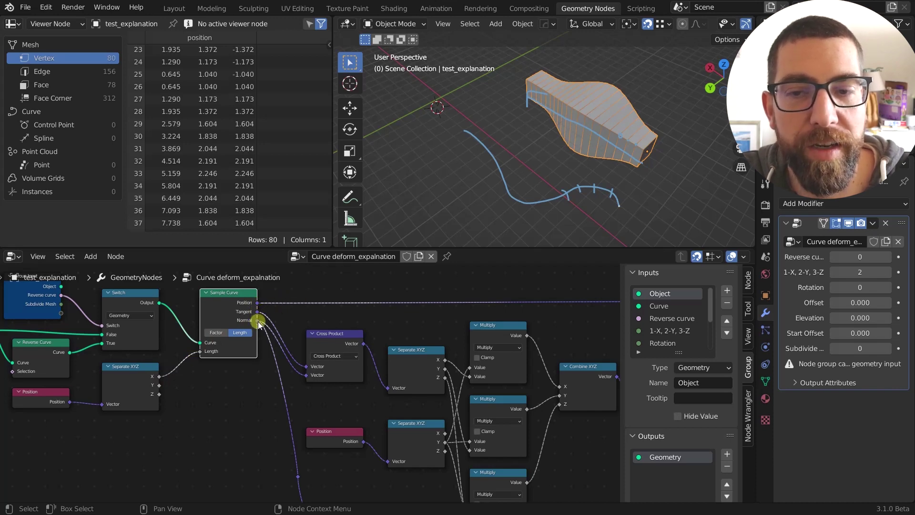
{"action": "scroll", "coordinate": [246, 317], "scroll_direction": "down", "scroll_amount": 1}
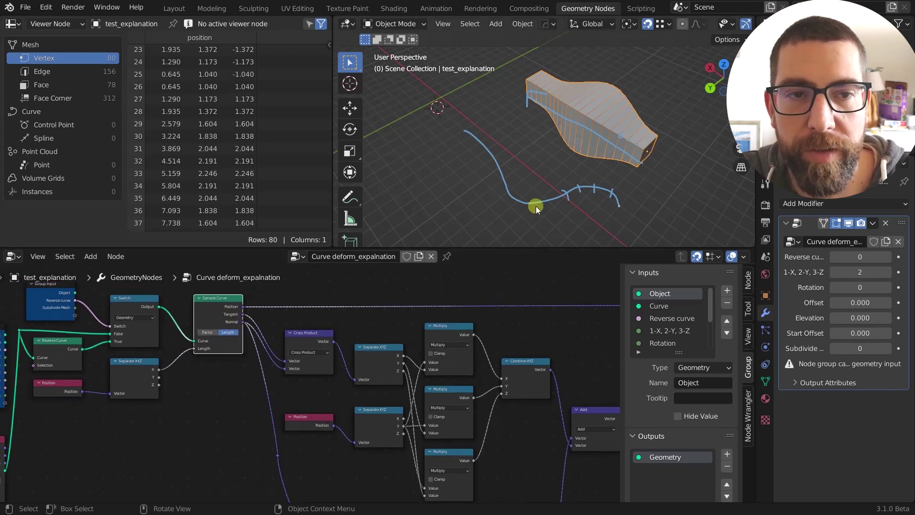
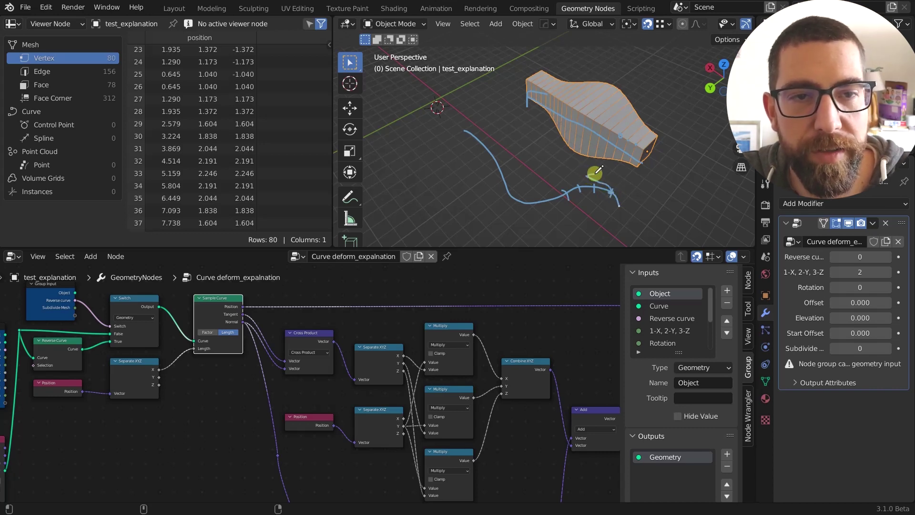
{"action": "left_click_drag", "start_coordinate": [611, 192], "coordinate": [629, 184]}
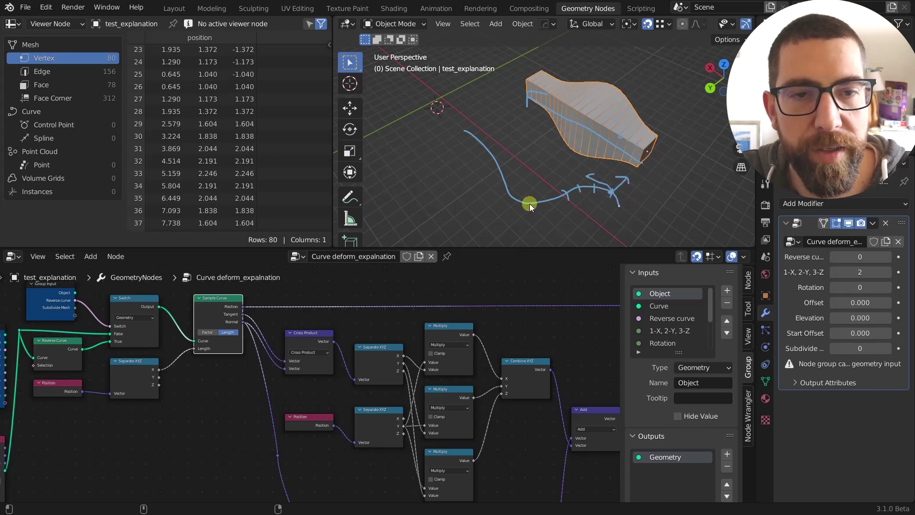
{"action": "left_click_drag", "start_coordinate": [524, 198], "coordinate": [520, 205]}
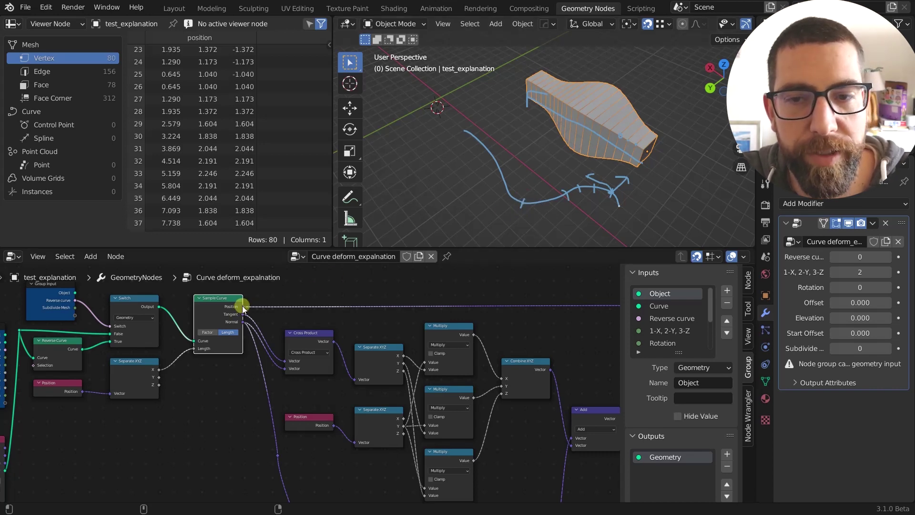
{"action": "mouse_move", "coordinate": [523, 203]}
{"action": "left_mouse_down"}
{"action": "mouse_move", "coordinate": [485, 192]}
{"action": "mouse_move", "coordinate": [535, 183]}
{"action": "left_mouse_up"}
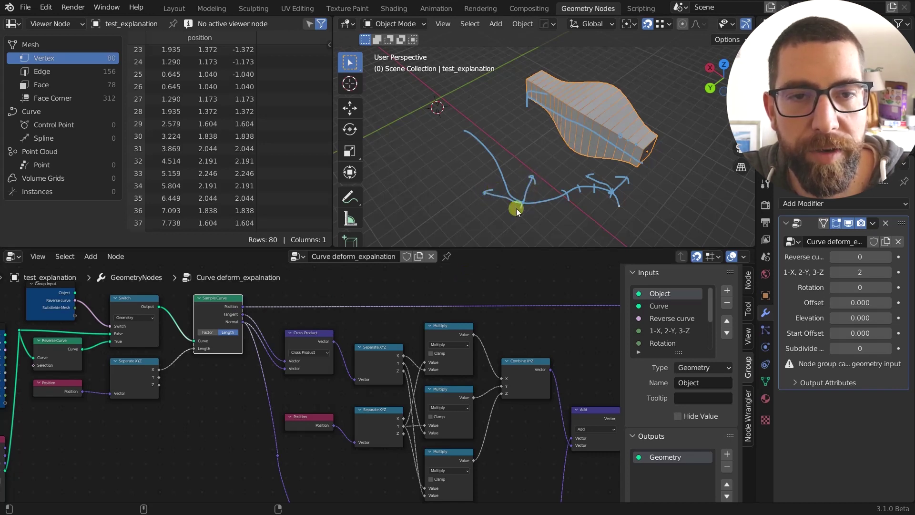
Step: Select the Set Position node at the end of the tree and examine its Position input
{"action": "scroll", "coordinate": [284, 333], "scroll_direction": "down", "scroll_amount": 5}
{"action": "middle_click_drag", "start_coordinate": [374, 352], "coordinate": [329, 355]}
{"action": "scroll", "coordinate": [420, 350], "scroll_direction": "up", "scroll_amount": 1}
{"action": "middle_click_drag", "start_coordinate": [444, 347], "coordinate": [417, 385]}
{"action": "scroll", "coordinate": [502, 345], "scroll_direction": "up", "scroll_amount": 3}
{"action": "left_click", "coordinate": [563, 303]}
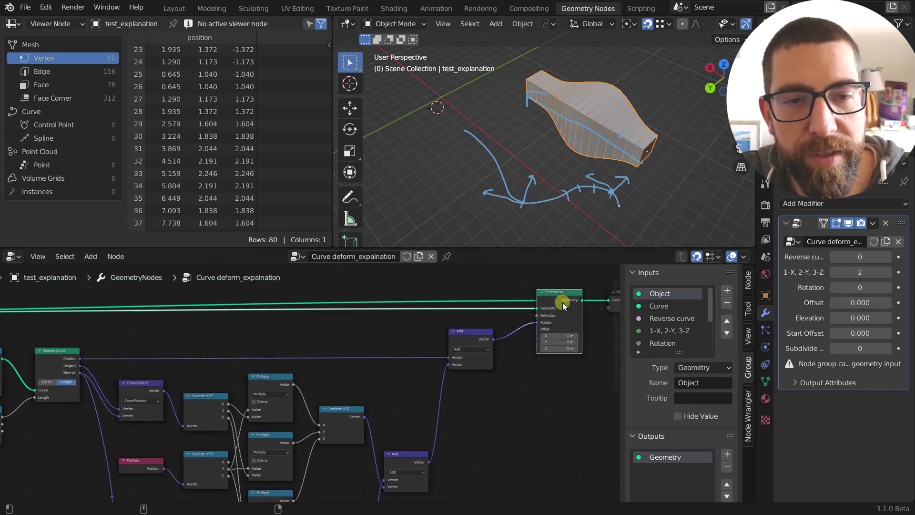
{"action": "scroll", "coordinate": [562, 302], "scroll_direction": "up", "scroll_amount": 1}
{"action": "scroll", "coordinate": [574, 300], "scroll_direction": "up", "scroll_amount": 1}
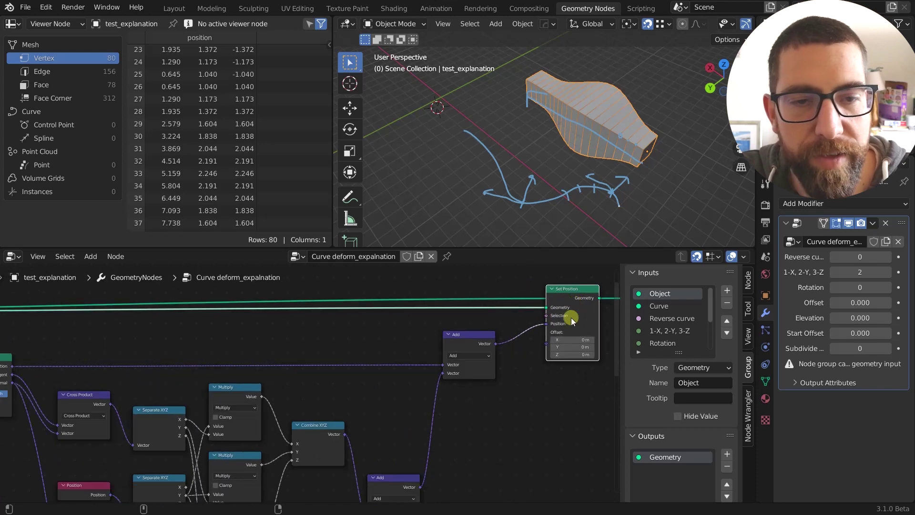
Step: Select the Add node that combines Sample Curve's Position with the calculated offset and feeds Set Position
{"action": "middle_click_drag", "start_coordinate": [562, 323], "coordinate": [599, 296]}
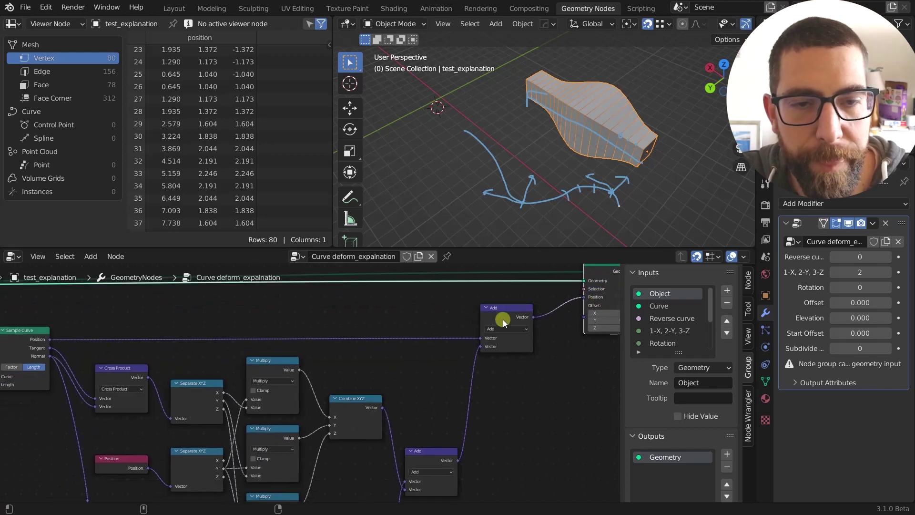
{"action": "left_click", "coordinate": [522, 312]}
{"action": "scroll", "coordinate": [499, 316], "scroll_direction": "down", "scroll_amount": 4}
{"action": "middle_click_drag", "start_coordinate": [499, 317], "coordinate": [529, 319]}
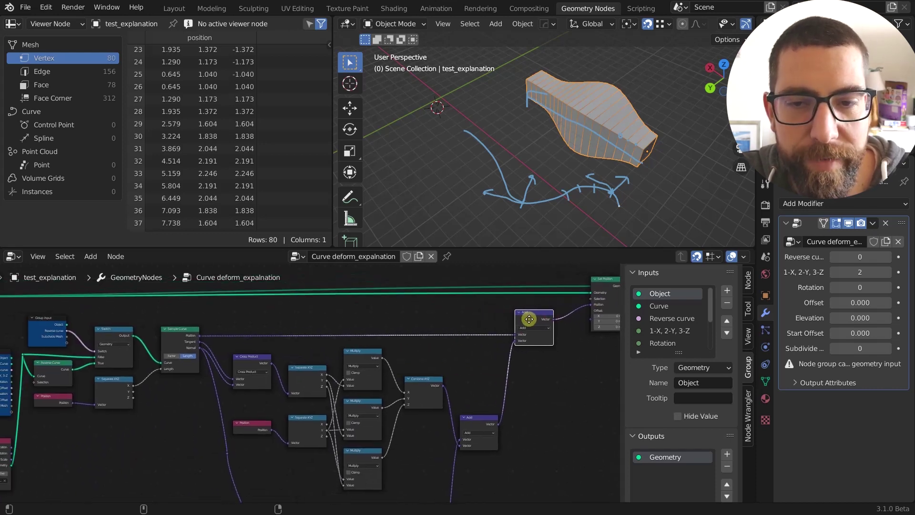
Step: Annotate a loop around the mesh's near end and a small circle on the drawn curve's matching end point
{"action": "scroll", "coordinate": [485, 319], "scroll_direction": "up", "scroll_amount": 1}
{"action": "scroll", "coordinate": [159, 334], "scroll_direction": "up", "scroll_amount": 2}
{"action": "middle_click_drag", "start_coordinate": [157, 333], "coordinate": [211, 319]}
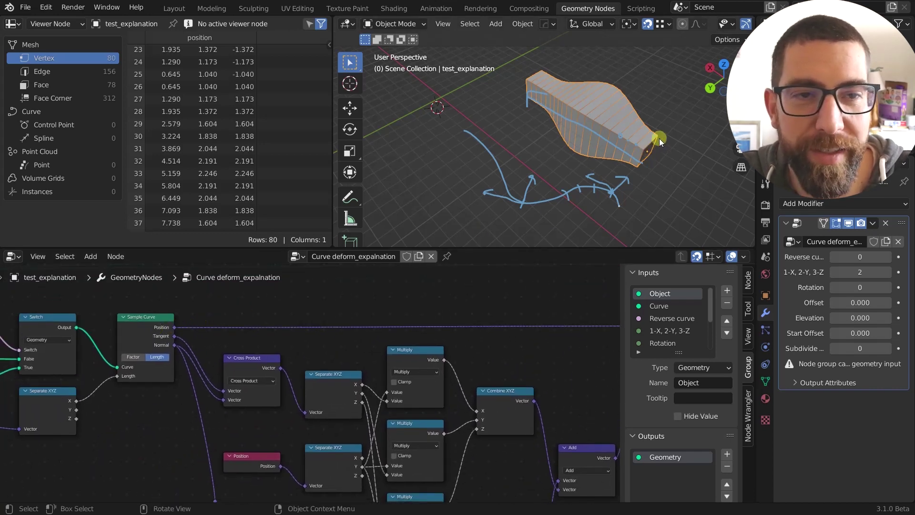
{"action": "mouse_move", "coordinate": [659, 136]}
{"action": "left_mouse_down"}
{"action": "mouse_move", "coordinate": [636, 165]}
{"action": "mouse_move", "coordinate": [661, 134]}
{"action": "left_mouse_up"}
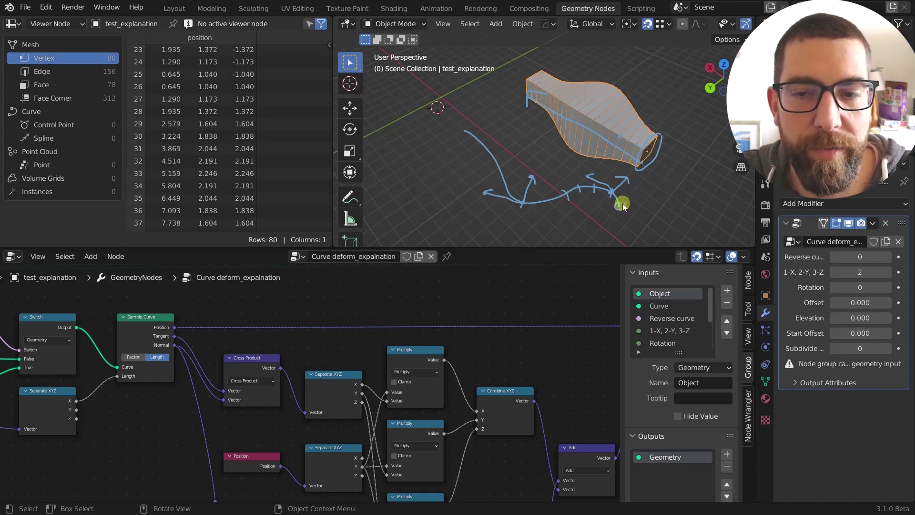
{"action": "scroll", "coordinate": [308, 281], "scroll_direction": "down", "scroll_amount": 3}
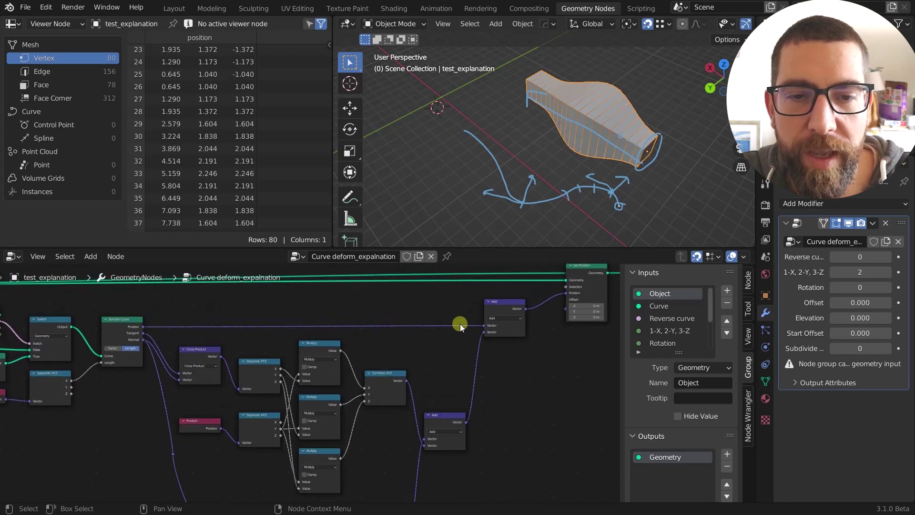
Step: Select the Add node feeding Set Position and trace its upper Vector link back to Sample Curve's Position output
{"action": "scroll", "coordinate": [488, 322], "scroll_direction": "up", "scroll_amount": 3}
{"action": "mouse_move", "coordinate": [510, 310]}
{"action": "middle_mouse_down"}
{"action": "mouse_move", "coordinate": [475, 311]}
{"action": "mouse_move", "coordinate": [497, 312]}
{"action": "middle_mouse_up"}
{"action": "left_click", "coordinate": [473, 311]}
{"action": "scroll", "coordinate": [473, 311], "scroll_direction": "down", "scroll_amount": 1}
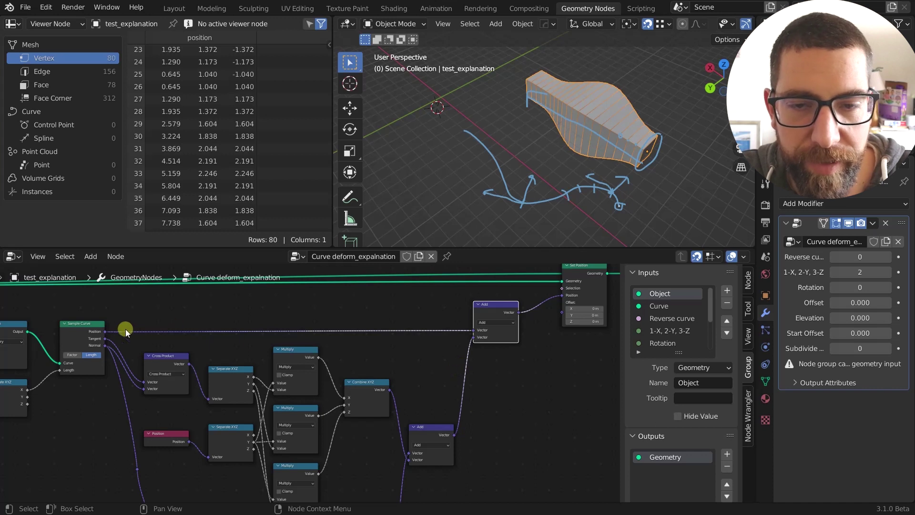
{"action": "left_click_drag", "start_coordinate": [105, 332], "coordinate": [396, 324]}
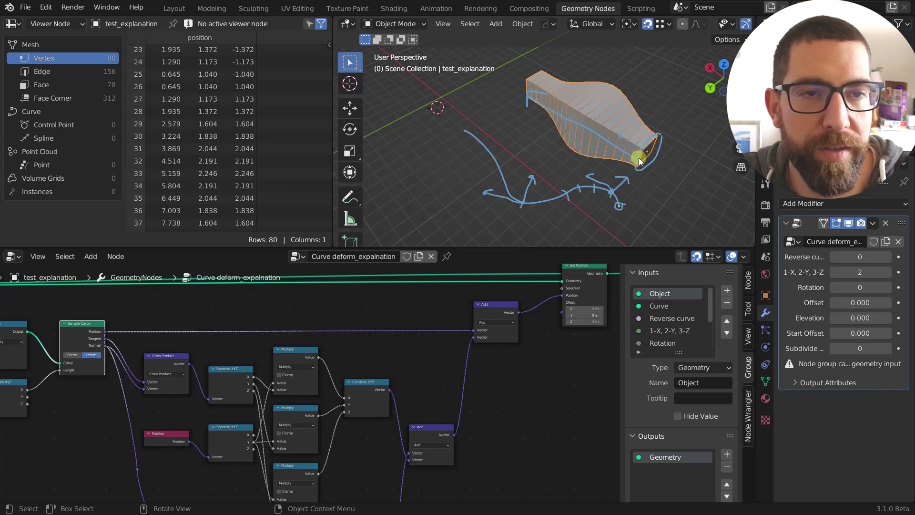
Step: Annotate a loop around the mesh's far end and a line along the mesh from its near end to its far end
{"action": "key", "text": "F3"}
{"action": "left_click", "coordinate": [613, 134]}
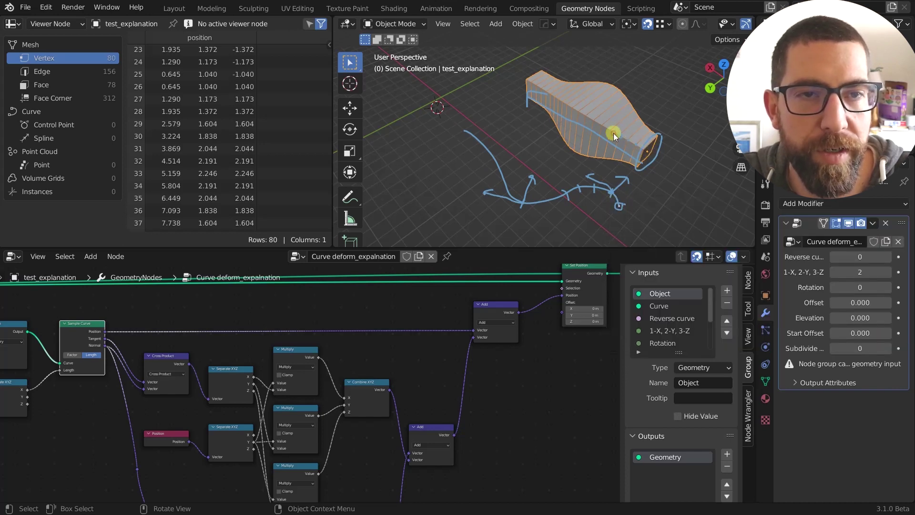
{"action": "key", "text": "F3"}
{"action": "left_click", "coordinate": [545, 64]}
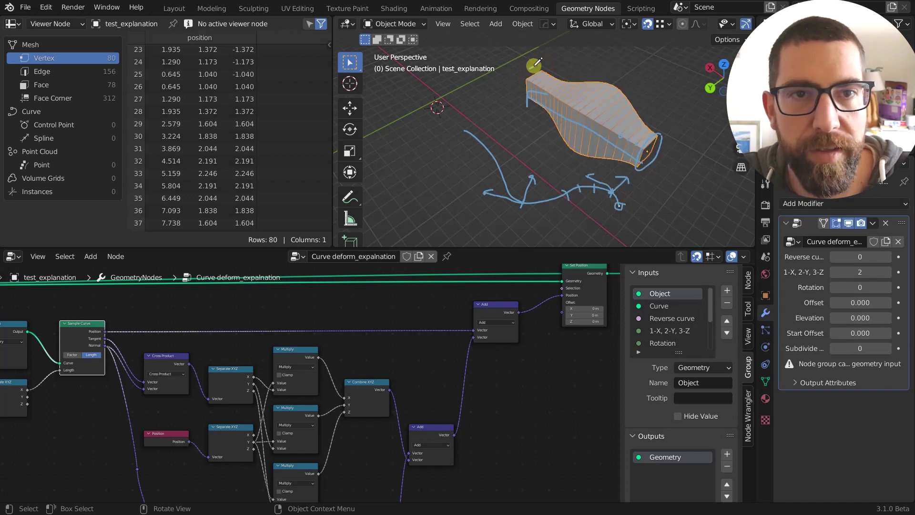
{"action": "mouse_move", "coordinate": [537, 62]}
{"action": "left_mouse_down"}
{"action": "mouse_move", "coordinate": [525, 100]}
{"action": "mouse_move", "coordinate": [544, 67]}
{"action": "left_mouse_up"}
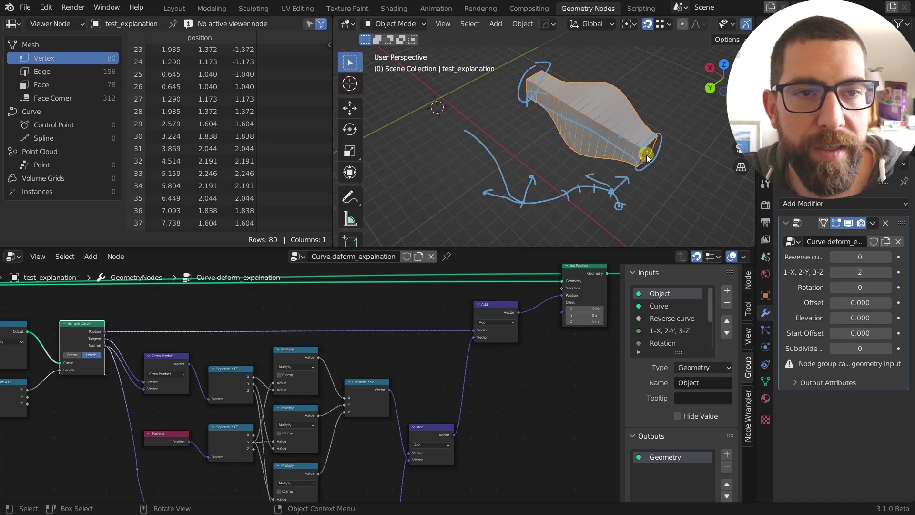
{"action": "mouse_move", "coordinate": [642, 158]}
{"action": "left_mouse_down"}
{"action": "mouse_move", "coordinate": [530, 78]}
{"action": "mouse_move", "coordinate": [539, 77]}
{"action": "left_mouse_up"}
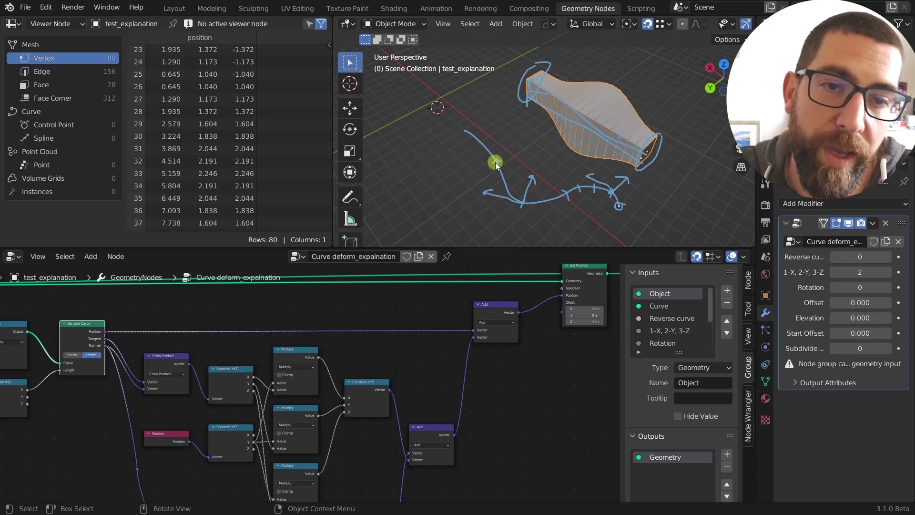
Step: Select the Add node feeding Set Position and examine its lower Vector input
{"action": "middle_click_drag", "start_coordinate": [475, 330], "coordinate": [450, 334]}
{"action": "left_click", "coordinate": [470, 319]}
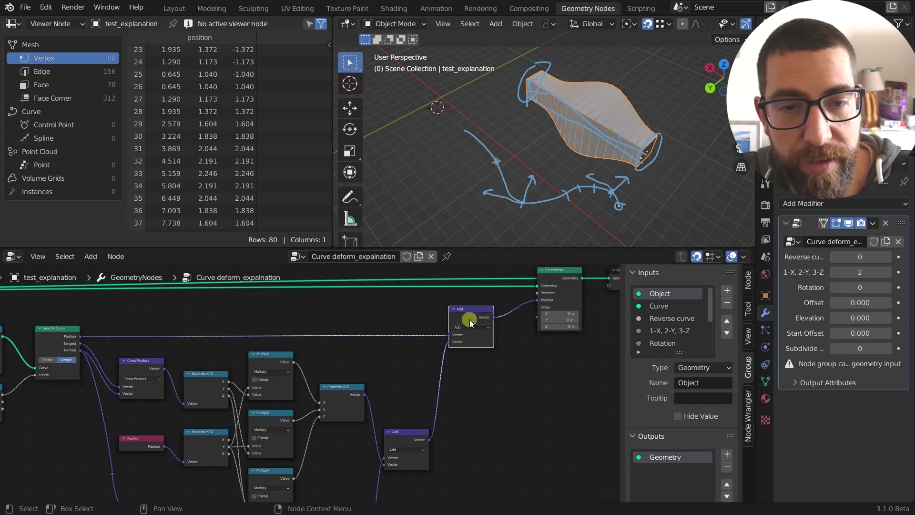
{"action": "mouse_move", "coordinate": [447, 342]}
{"action": "left_mouse_down"}
{"action": "mouse_move", "coordinate": [435, 344]}
{"action": "mouse_move", "coordinate": [450, 342]}
{"action": "left_mouse_up"}
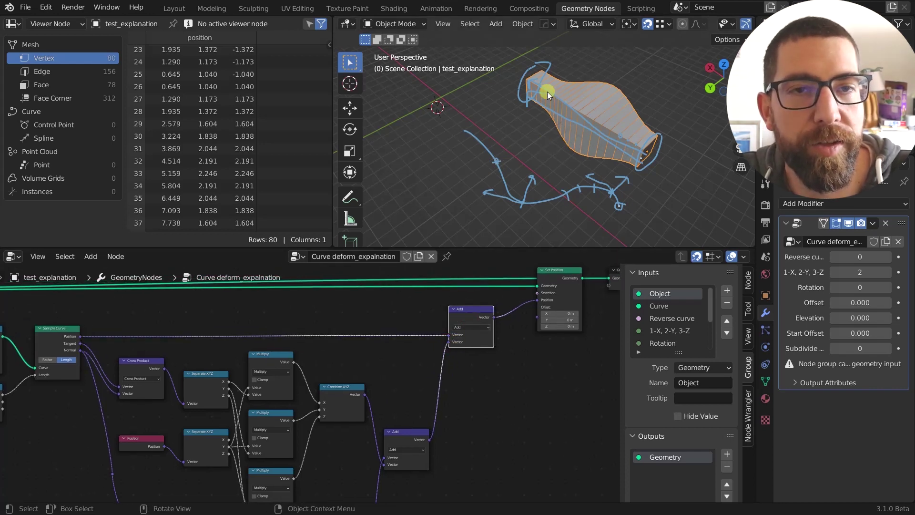
Step: Annotate a rectangular cross-section around the marked point near the drawn curve's far end
{"action": "scroll", "coordinate": [547, 92], "scroll_direction": "up", "scroll_amount": 4}
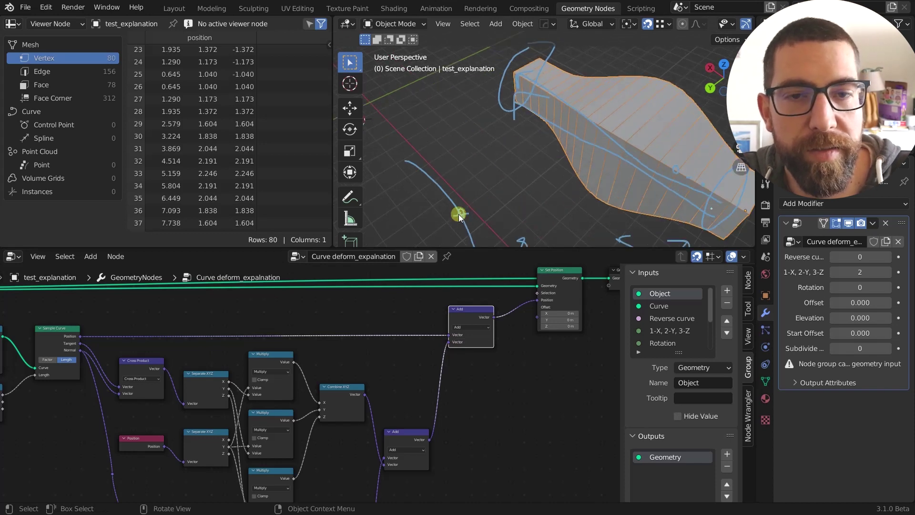
{"action": "mouse_move", "coordinate": [461, 216]}
{"action": "left_mouse_down"}
{"action": "mouse_move", "coordinate": [467, 190]}
{"action": "mouse_move", "coordinate": [446, 220]}
{"action": "mouse_move", "coordinate": [448, 245]}
{"action": "mouse_move", "coordinate": [480, 228]}
{"action": "mouse_move", "coordinate": [487, 180]}
{"action": "mouse_move", "coordinate": [439, 209]}
{"action": "mouse_move", "coordinate": [445, 235]}
{"action": "left_mouse_up"}
{"action": "scroll", "coordinate": [494, 163], "scroll_direction": "down", "scroll_amount": 4}
{"action": "scroll", "coordinate": [493, 175], "scroll_direction": "up", "scroll_amount": 3}
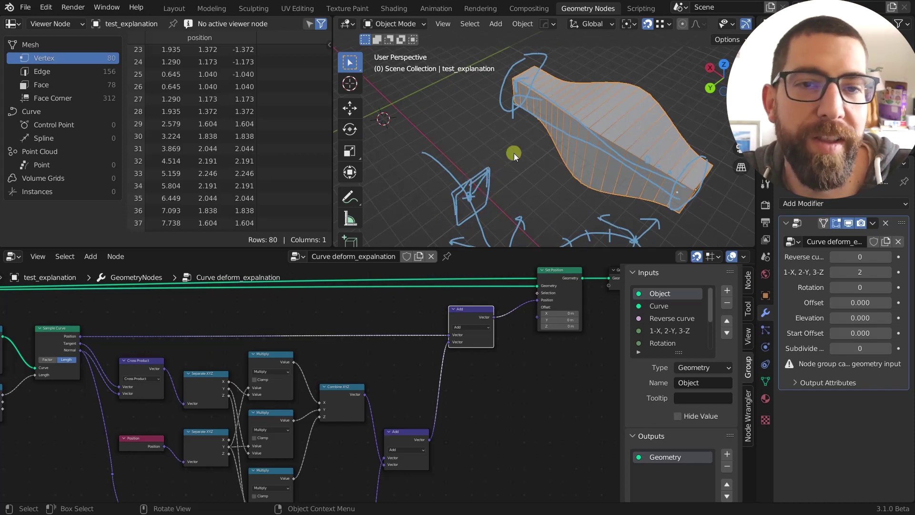
Step: Erase all the annotations around the mesh and the drawn curve in the 3D viewport
{"action": "scroll", "coordinate": [553, 96], "scroll_direction": "down", "scroll_amount": 3}
{"action": "middle_click_drag", "start_coordinate": [554, 97], "coordinate": [641, 141]}
{"action": "scroll", "coordinate": [616, 152], "scroll_direction": "up", "scroll_amount": 2}
{"action": "mouse_move", "coordinate": [641, 141]}
{"action": "left_mouse_down", "text": "ctrl"}
{"action": "mouse_move", "coordinate": [660, 138]}
{"action": "mouse_move", "coordinate": [477, 171]}
{"action": "mouse_move", "coordinate": [625, 206]}
{"action": "left_mouse_up", "text": "ctrl"}
{"action": "mouse_move", "coordinate": [625, 208]}
{"action": "right_mouse_down"}
{"action": "mouse_move", "coordinate": [446, 138]}
{"action": "mouse_move", "coordinate": [440, 123]}
{"action": "right_mouse_up"}
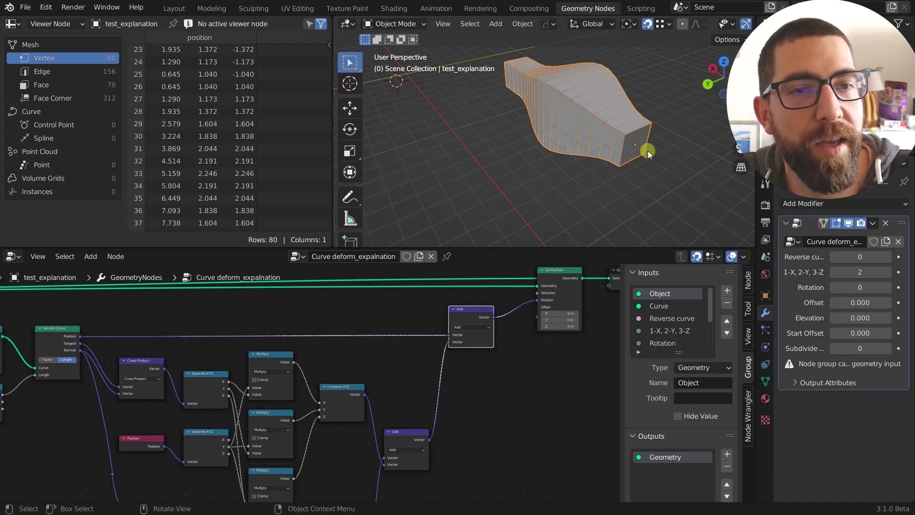
Step: Annotate direction marks from the centre of the mesh's near end face towards its edges
{"action": "key", "text": "d"}
{"action": "right_click", "coordinate": [636, 143]}
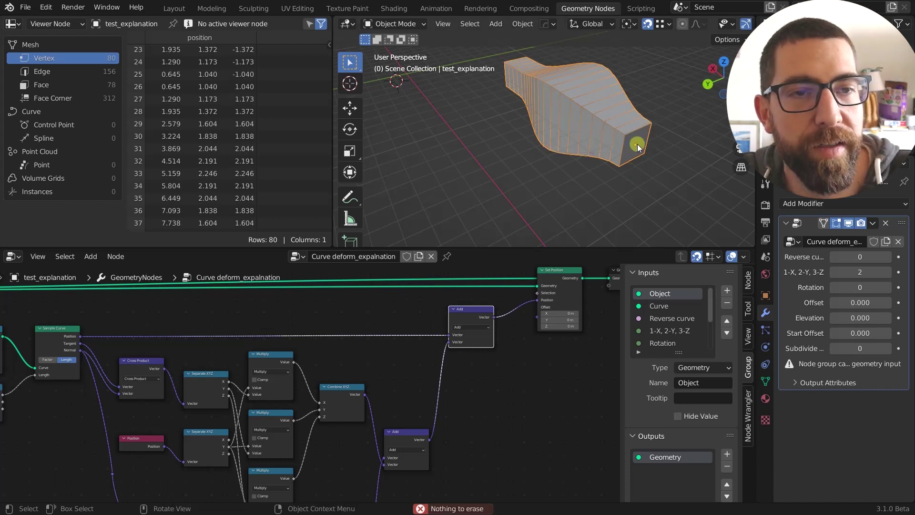
{"action": "mouse_move", "coordinate": [637, 143]}
{"action": "left_mouse_down"}
{"action": "mouse_move", "coordinate": [646, 125]}
{"action": "mouse_move", "coordinate": [622, 153]}
{"action": "left_mouse_up"}
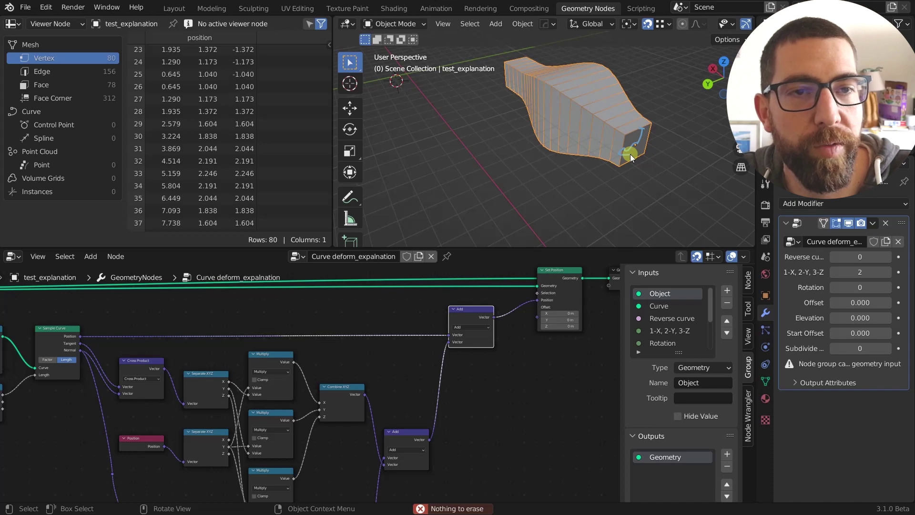
Step: Annotate a new wavy curve beside the mesh, with a small circle on its near end point
{"action": "scroll", "coordinate": [630, 154], "scroll_direction": "down", "scroll_amount": 1}
{"action": "middle_click_drag", "start_coordinate": [485, 391], "coordinate": [514, 346]}
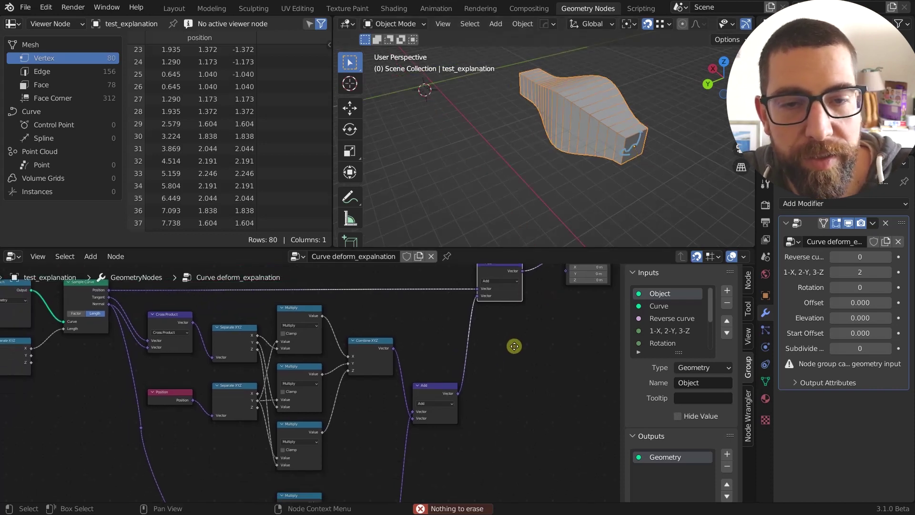
{"action": "scroll", "coordinate": [514, 346], "scroll_direction": "down", "scroll_amount": 2}
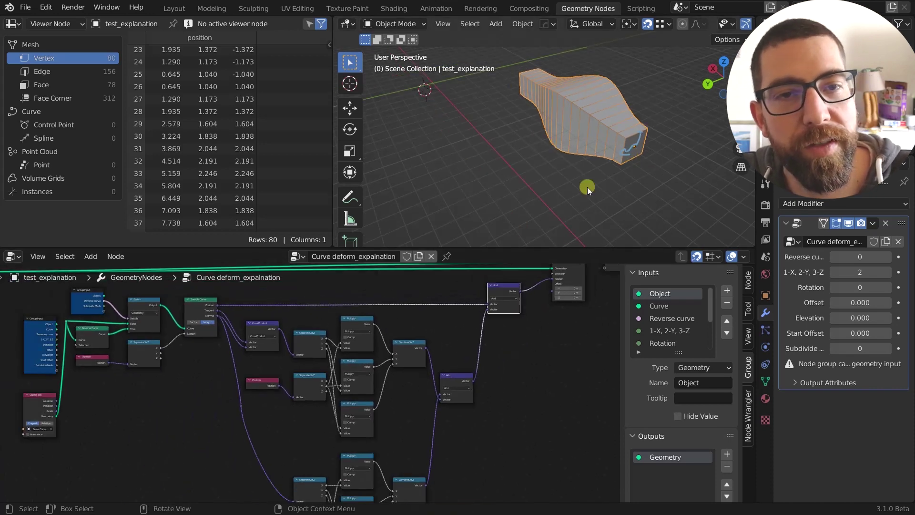
{"action": "left_click_drag", "start_coordinate": [484, 170], "coordinate": [581, 200]}
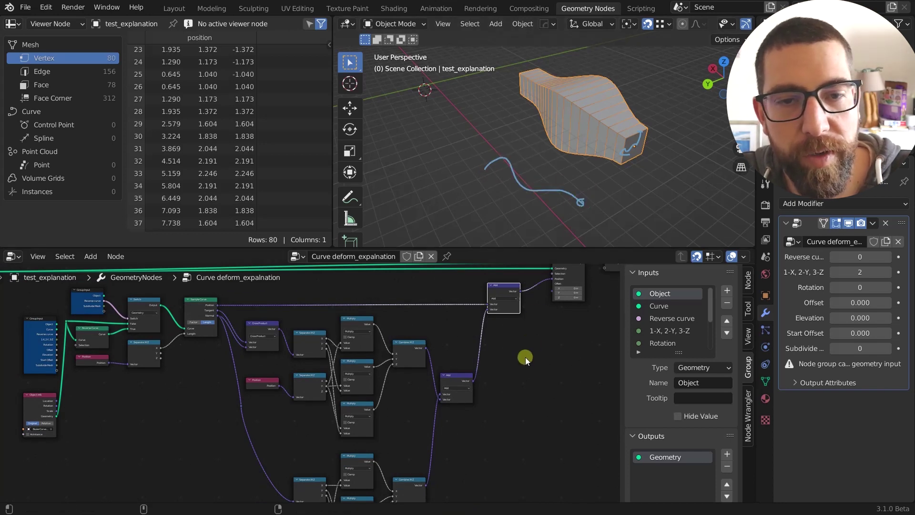
Step: Examine Sample Curve's Tangent and Normal outputs and annotate two direction arrows from the drawn curve's circled end point
{"action": "middle_click_drag", "start_coordinate": [525, 358], "coordinate": [523, 339]}
{"action": "scroll", "coordinate": [522, 290], "scroll_direction": "up", "scroll_amount": 3}
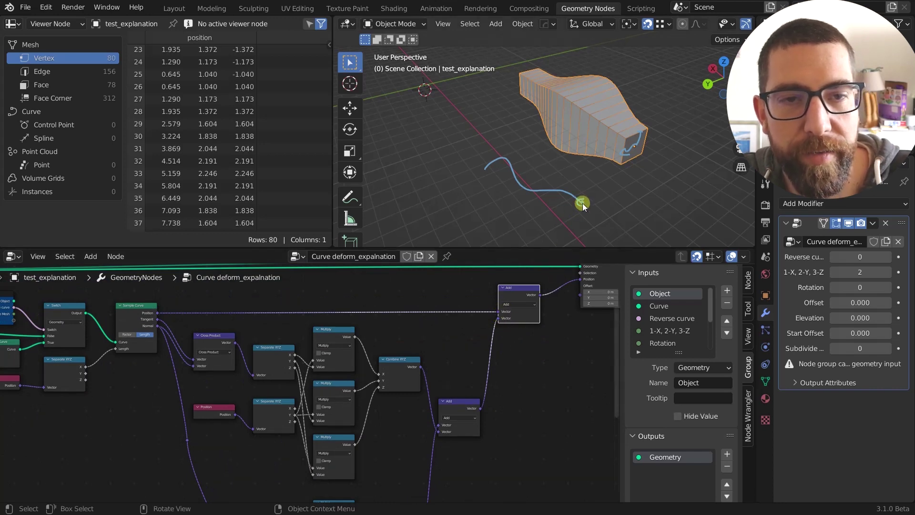
{"action": "middle_click_drag", "start_coordinate": [502, 402], "coordinate": [547, 361]}
{"action": "scroll", "coordinate": [547, 361], "scroll_direction": "down", "scroll_amount": 2}
{"action": "middle_click_drag", "start_coordinate": [457, 358], "coordinate": [459, 383]}
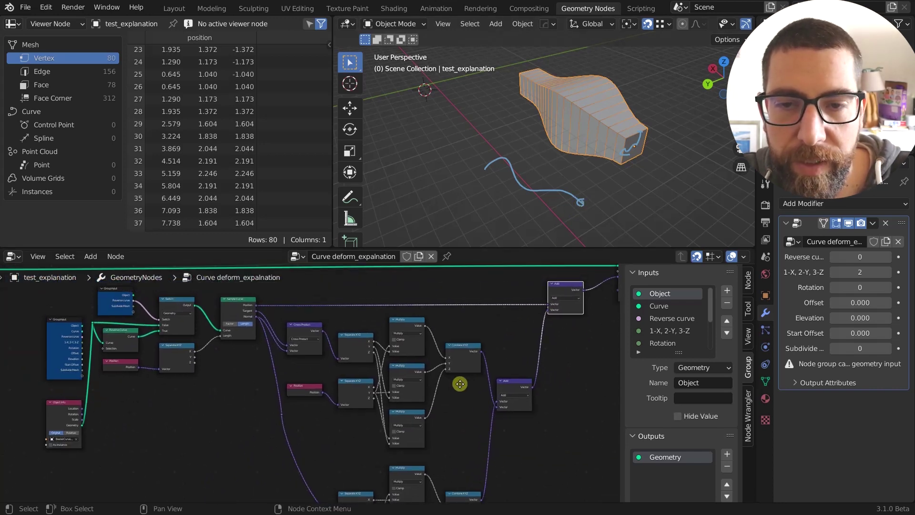
{"action": "scroll", "coordinate": [342, 371], "scroll_direction": "up", "scroll_amount": 3}
{"action": "middle_click_drag", "start_coordinate": [298, 375], "coordinate": [319, 382]}
{"action": "scroll", "coordinate": [288, 337], "scroll_direction": "up", "scroll_amount": 2}
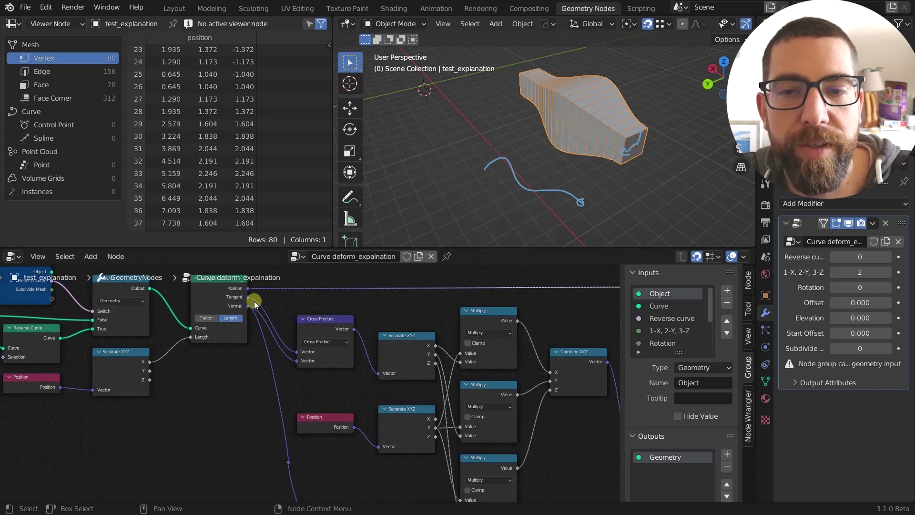
{"action": "middle_click_drag", "start_coordinate": [578, 220], "coordinate": [565, 224]}
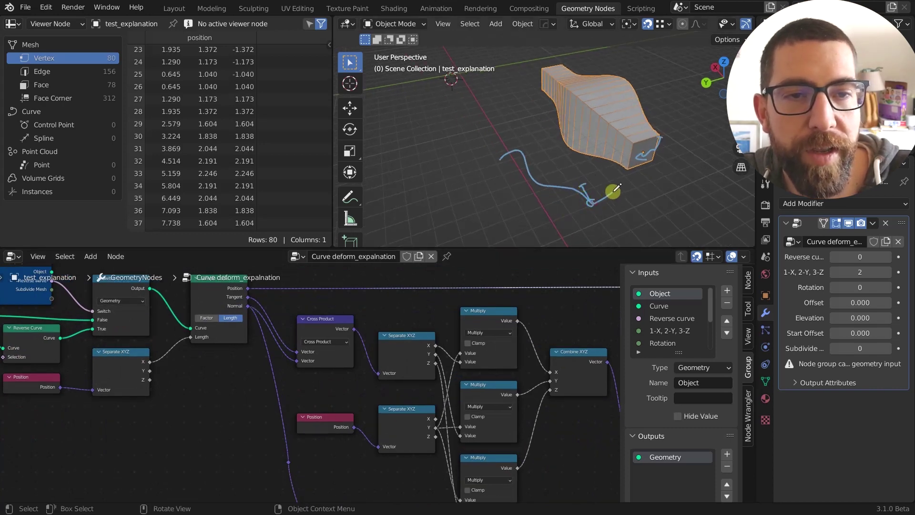
Step: Annotate a box around the upper node block from Cross Product and Position through to Combine XYZ
{"action": "middle_click_drag", "start_coordinate": [322, 393], "coordinate": [284, 393]}
{"action": "scroll", "coordinate": [284, 392], "scroll_direction": "down", "scroll_amount": 1}
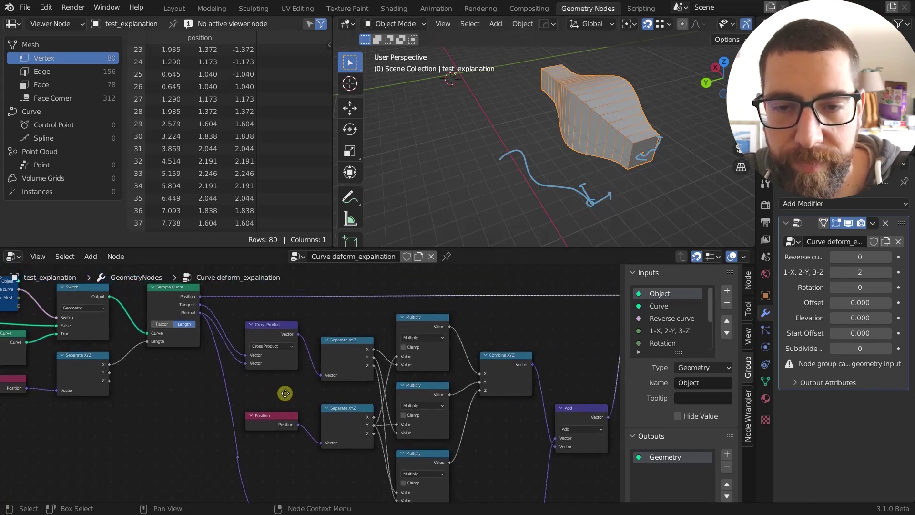
{"action": "scroll", "coordinate": [272, 343], "scroll_direction": "up", "scroll_amount": 3}
{"action": "left_click", "coordinate": [271, 342]}
{"action": "middle_click_drag", "start_coordinate": [400, 386], "coordinate": [324, 336]}
{"action": "scroll", "coordinate": [325, 335], "scroll_direction": "down", "scroll_amount": 2}
{"action": "mouse_move", "coordinate": [531, 310]}
{"action": "left_mouse_down"}
{"action": "mouse_move", "coordinate": [531, 424]}
{"action": "mouse_move", "coordinate": [469, 486]}
{"action": "mouse_move", "coordinate": [283, 482]}
{"action": "mouse_move", "coordinate": [268, 355]}
{"action": "mouse_move", "coordinate": [279, 293]}
{"action": "mouse_move", "coordinate": [539, 304]}
{"action": "mouse_move", "coordinate": [537, 312]}
{"action": "left_mouse_up"}
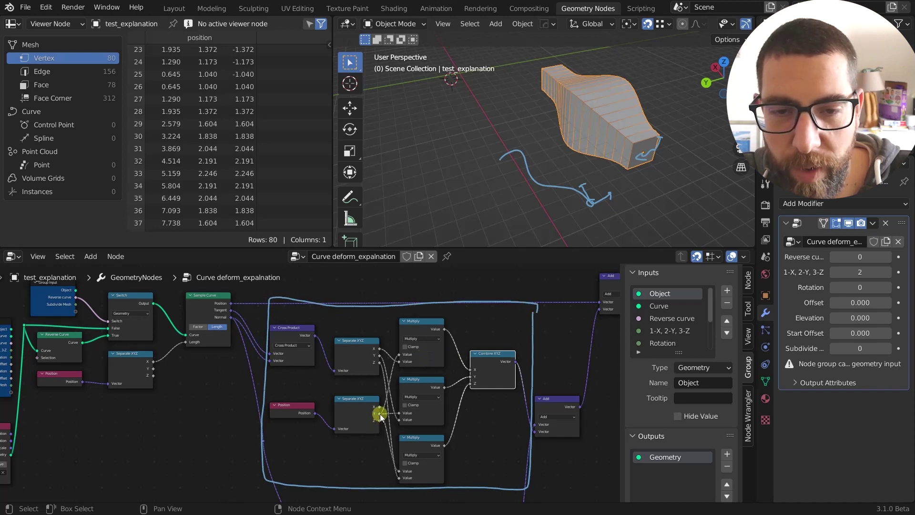
Step: Annotate a loop around the lower block of Separate XYZ, Multiply and Combine XYZ nodes
{"action": "mouse_move", "coordinate": [379, 415]}
{"action": "middle_click_drag", "start_coordinate": [450, 447], "coordinate": [467, 274]}
{"action": "mouse_move", "coordinate": [272, 318]}
{"action": "left_mouse_down"}
{"action": "mouse_move", "coordinate": [412, 485]}
{"action": "mouse_move", "coordinate": [521, 351]}
{"action": "mouse_move", "coordinate": [283, 383]}
{"action": "left_mouse_up"}
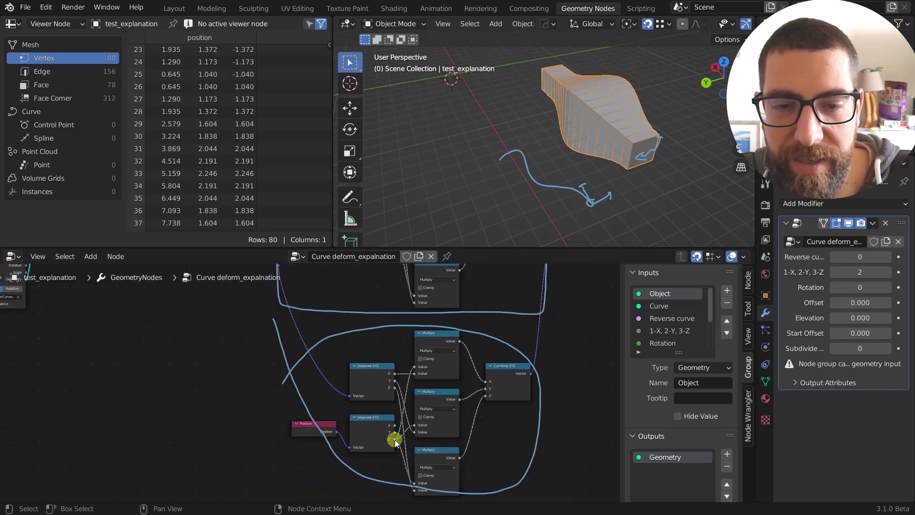
Step: Select the upper block's Cross Product node and compare its inputs with the lower block's direct link from Sample Curve
{"action": "scroll", "coordinate": [470, 425], "scroll_direction": "down", "scroll_amount": 2}
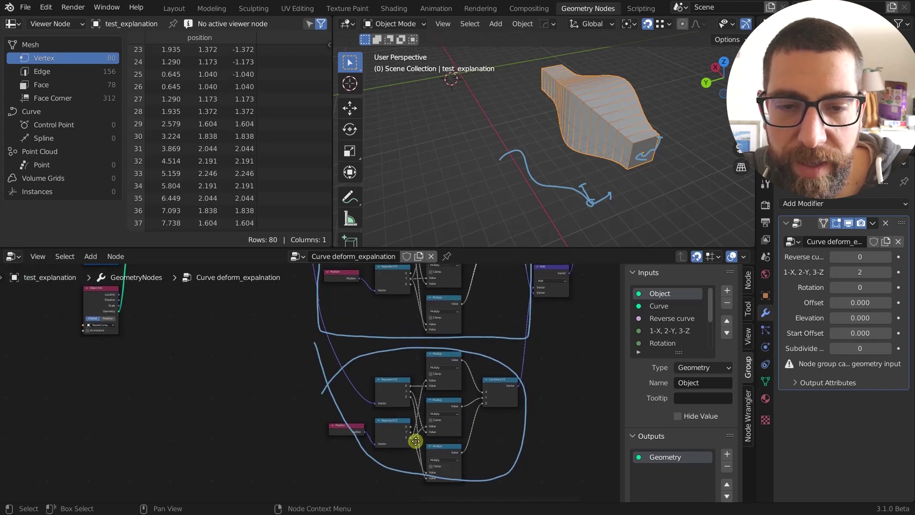
{"action": "scroll", "coordinate": [431, 432], "scroll_direction": "up", "scroll_amount": 3}
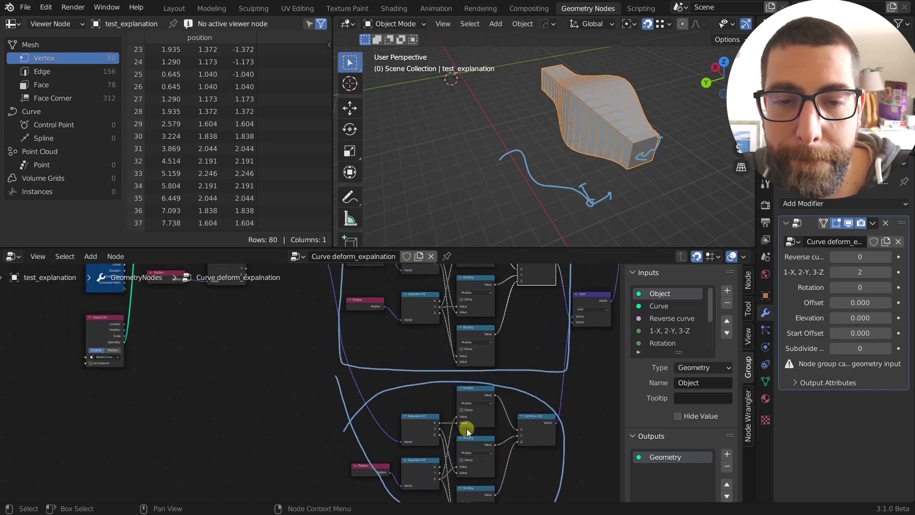
{"action": "scroll", "coordinate": [467, 428], "scroll_direction": "down", "scroll_amount": 2}
{"action": "middle_click_drag", "start_coordinate": [472, 421], "coordinate": [478, 470]}
{"action": "scroll", "coordinate": [428, 406], "scroll_direction": "up", "scroll_amount": 3}
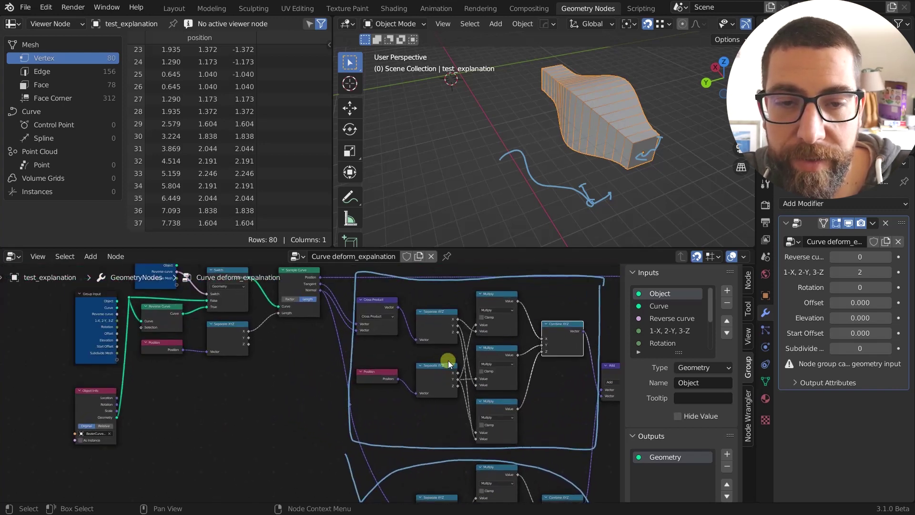
{"action": "scroll", "coordinate": [448, 360], "scroll_direction": "up", "scroll_amount": 2}
{"action": "left_click", "coordinate": [403, 303]}
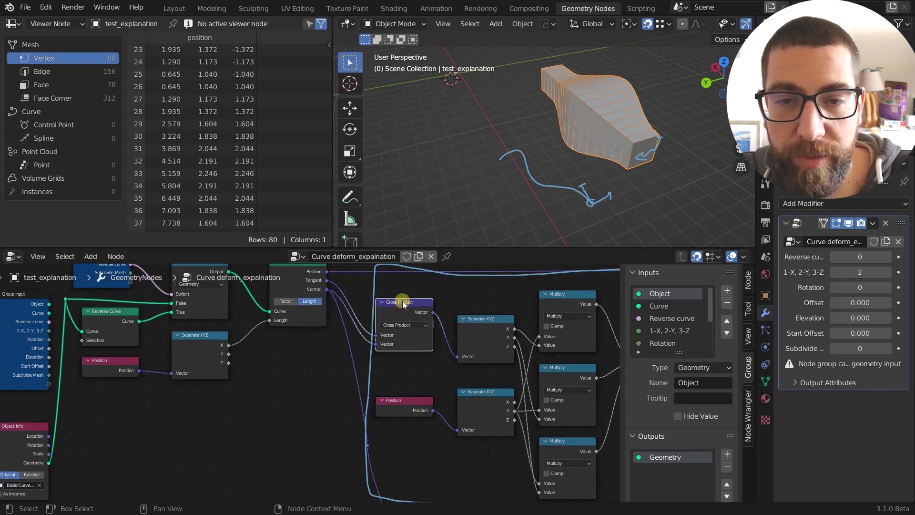
{"action": "scroll", "coordinate": [405, 312], "scroll_direction": "down", "scroll_amount": 3}
{"action": "scroll", "coordinate": [439, 376], "scroll_direction": "up", "scroll_amount": 4}
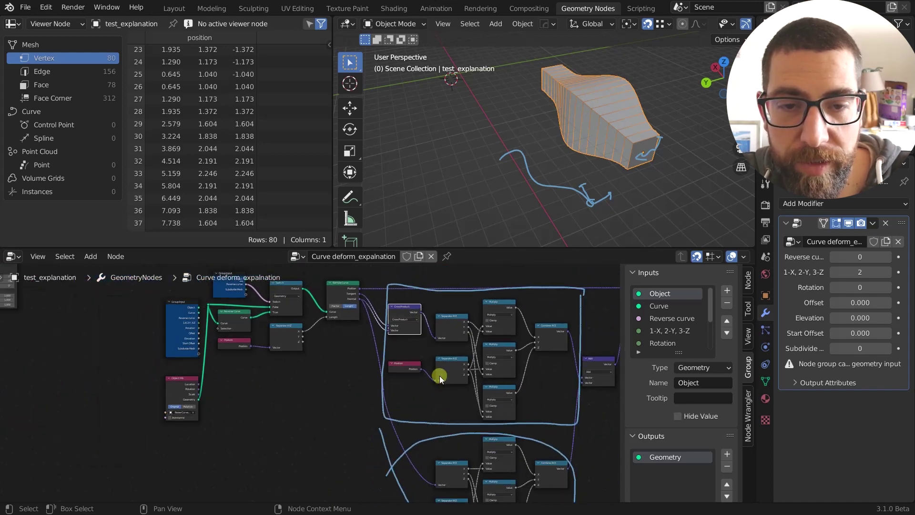
{"action": "middle_click_drag", "start_coordinate": [476, 419], "coordinate": [482, 444]}
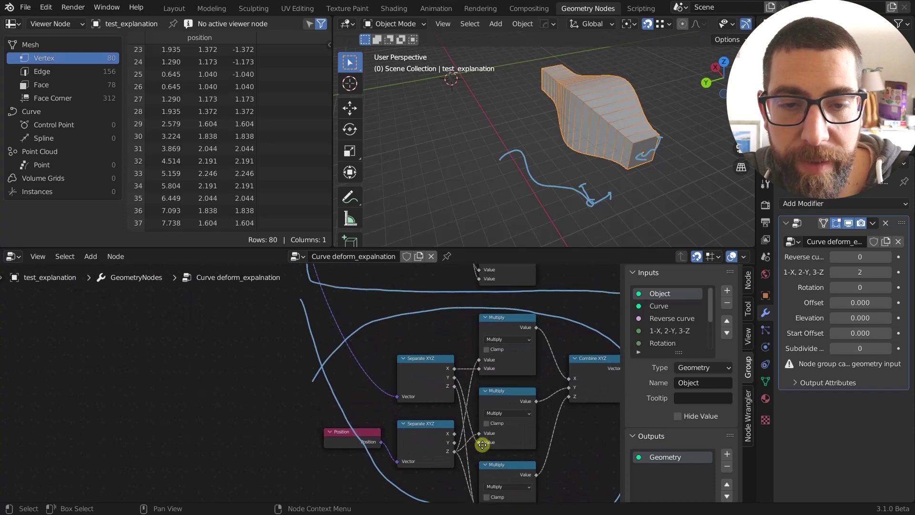
{"action": "scroll", "coordinate": [512, 428], "scroll_direction": "down", "scroll_amount": 3}
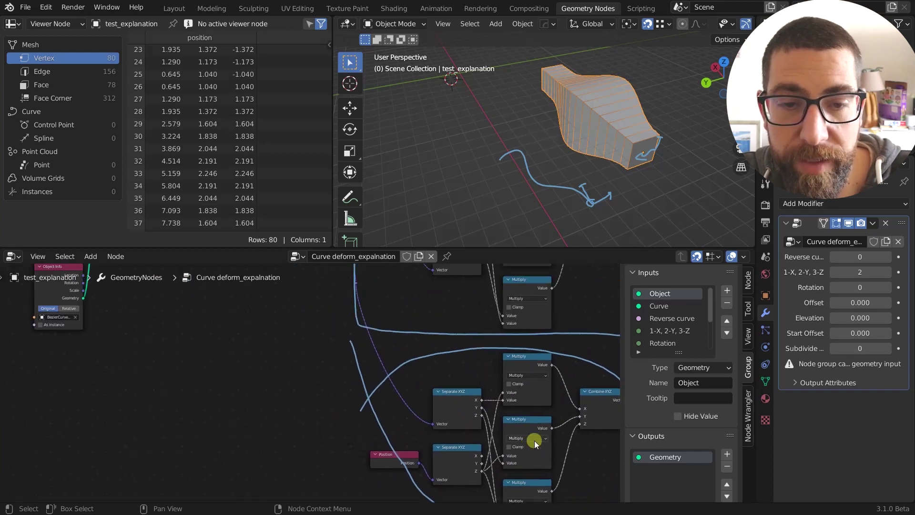
{"action": "middle_click_drag", "start_coordinate": [466, 366], "coordinate": [474, 423]}
{"action": "scroll", "coordinate": [399, 303], "scroll_direction": "up", "scroll_amount": 4}
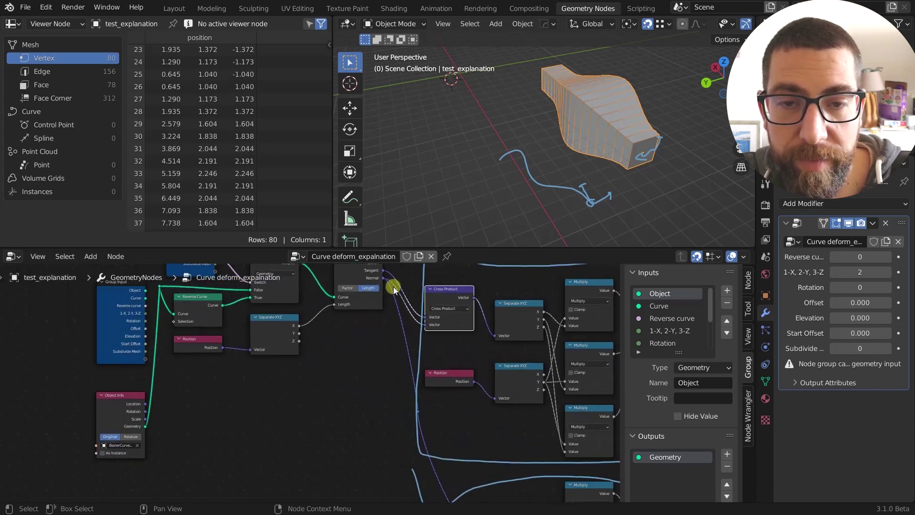
Step: Erase the annotated outlines around the two node blocks in the node tree
{"action": "scroll", "coordinate": [386, 278], "scroll_direction": "down", "scroll_amount": 2}
{"action": "scroll", "coordinate": [413, 316], "scroll_direction": "down", "scroll_amount": 2}
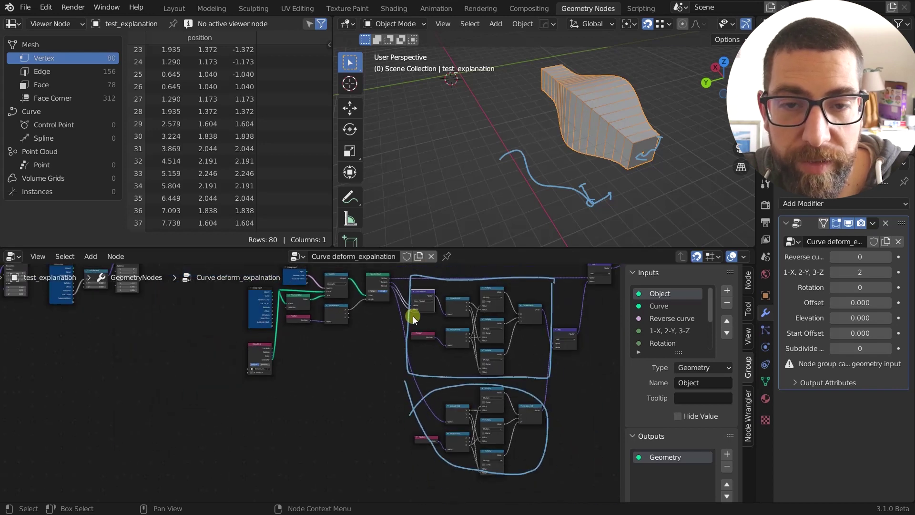
{"action": "mouse_move", "coordinate": [461, 342]}
{"action": "right_mouse_down"}
{"action": "mouse_move", "coordinate": [501, 292]}
{"action": "mouse_move", "coordinate": [527, 367]}
{"action": "mouse_move", "coordinate": [551, 360]}
{"action": "mouse_move", "coordinate": [419, 468]}
{"action": "mouse_move", "coordinate": [393, 433]}
{"action": "right_mouse_up"}
Step: Select the upper block's Combine XYZ node, which feeds the Add node joining both blocks
{"action": "scroll", "coordinate": [513, 424], "scroll_direction": "up", "scroll_amount": 5}
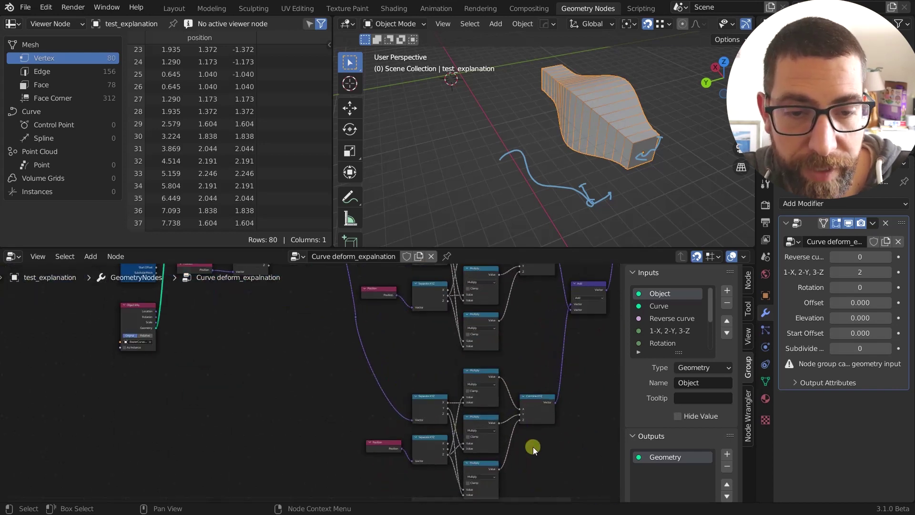
{"action": "middle_click_drag", "start_coordinate": [537, 450], "coordinate": [501, 459]}
{"action": "scroll", "coordinate": [498, 444], "scroll_direction": "down", "scroll_amount": 1}
{"action": "middle_click_drag", "start_coordinate": [512, 376], "coordinate": [491, 427]}
{"action": "scroll", "coordinate": [492, 425], "scroll_direction": "up", "scroll_amount": 3}
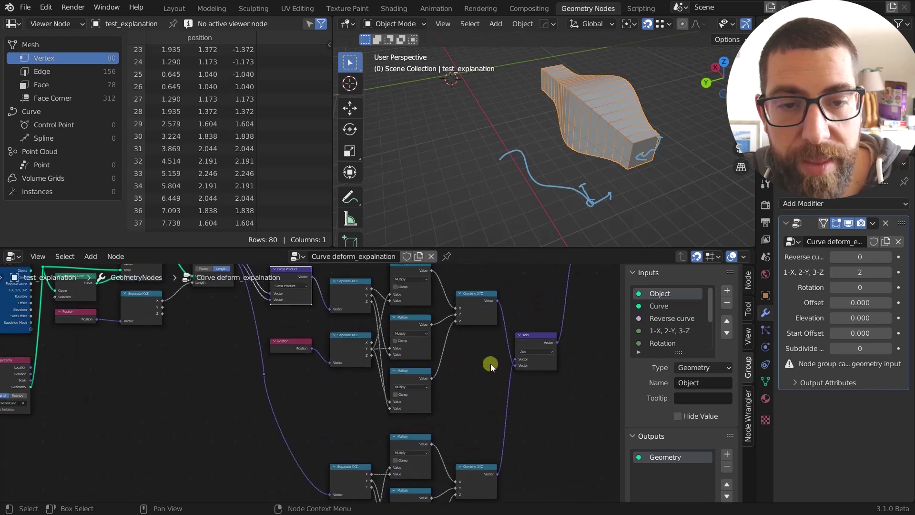
{"action": "left_click", "coordinate": [485, 301]}
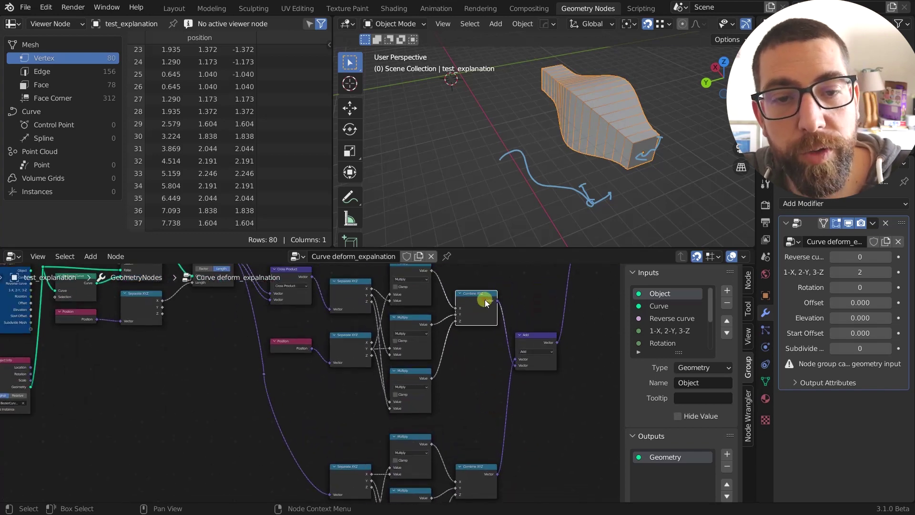
Step: Trace the lower block's Combine XYZ output through the two Add nodes toward Set Position, selecting each node along the way
{"action": "left_click", "coordinate": [480, 468]}
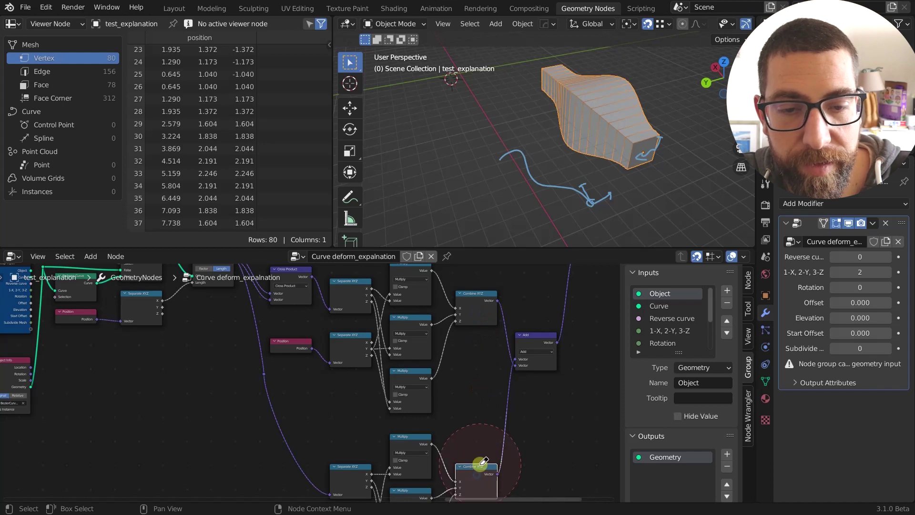
{"action": "scroll", "coordinate": [520, 355], "scroll_direction": "down", "scroll_amount": 3}
{"action": "mouse_move", "coordinate": [555, 333]}
{"action": "middle_mouse_down"}
{"action": "mouse_move", "coordinate": [517, 409]}
{"action": "mouse_move", "coordinate": [485, 392]}
{"action": "middle_mouse_up"}
{"action": "scroll", "coordinate": [511, 417], "scroll_direction": "up", "scroll_amount": 2}
{"action": "left_click", "coordinate": [494, 411]}
{"action": "scroll", "coordinate": [502, 390], "scroll_direction": "up", "scroll_amount": 1}
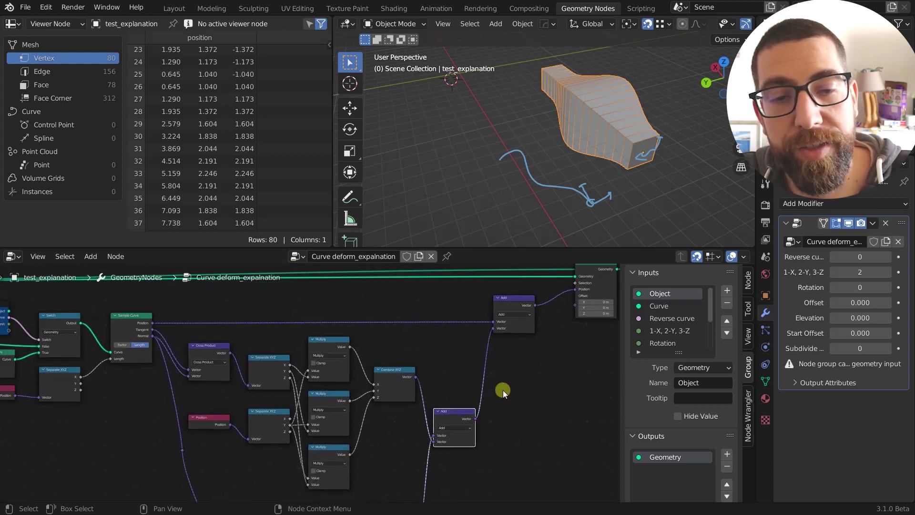
{"action": "left_click", "coordinate": [513, 327]}
{"action": "middle_click_drag", "start_coordinate": [515, 326], "coordinate": [422, 344]}
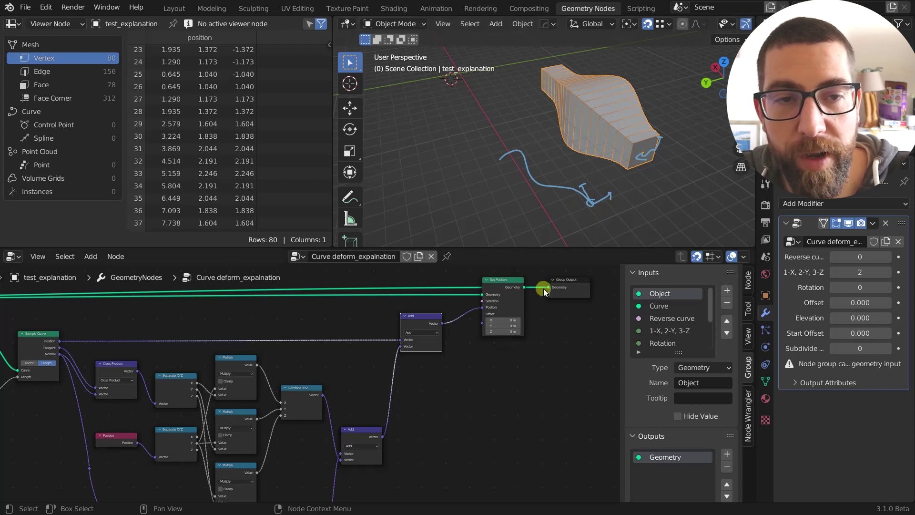
Step: Connect the Set Position node's Geometry output to the Group Output, and erase the blue curve and arrow annotations in the 3D viewport
{"action": "left_click", "coordinate": [514, 288]}
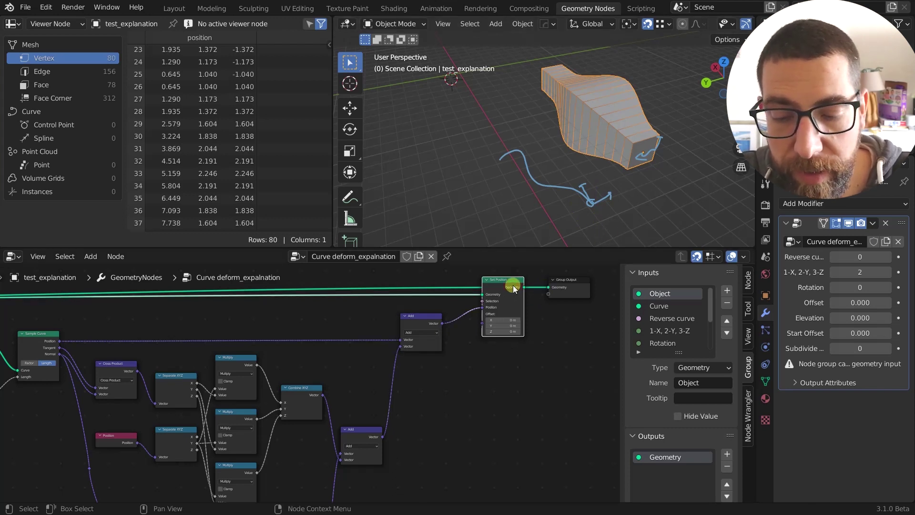
{"action": "left_click_drag", "start_coordinate": [513, 286], "coordinate": [549, 287]}
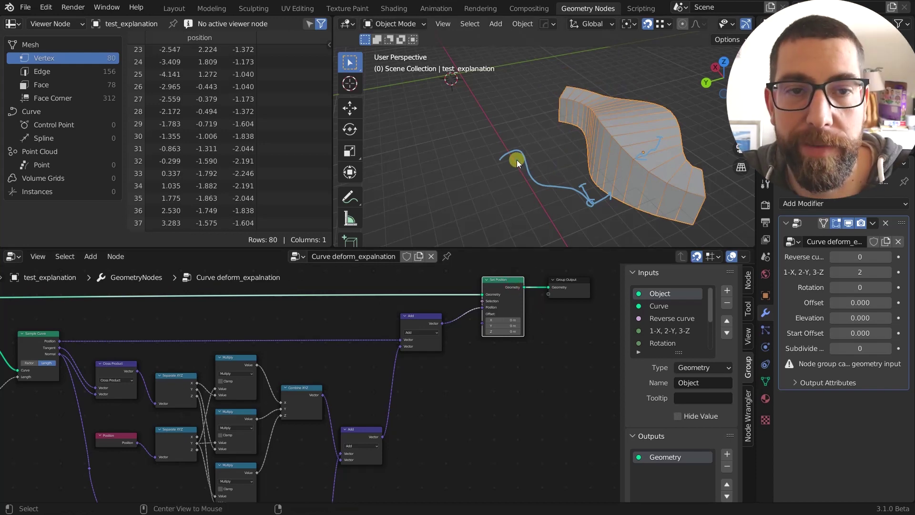
{"action": "mouse_move", "coordinate": [517, 160]}
{"action": "right_mouse_down"}
{"action": "mouse_move", "coordinate": [575, 183]}
{"action": "mouse_move", "coordinate": [663, 141]}
{"action": "right_mouse_up"}
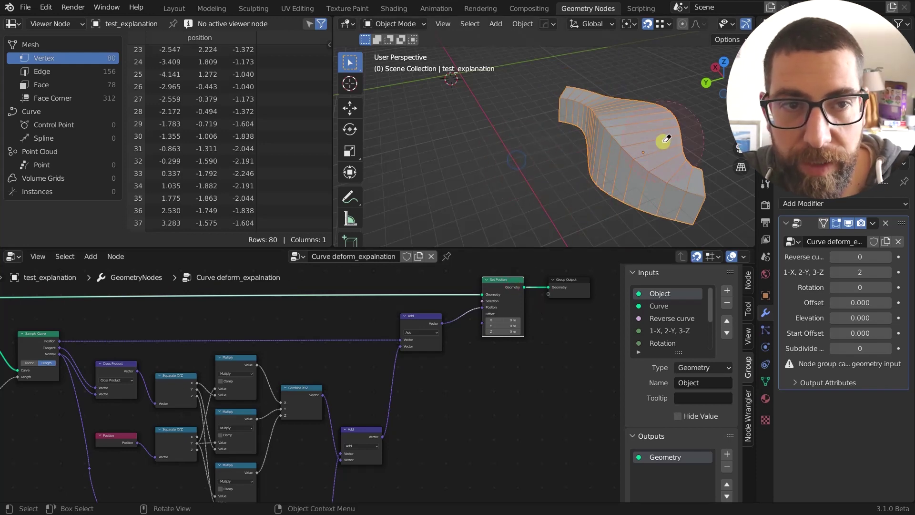
Step: Examine the deformed mesh in the 3D viewport and the complete Curve deform node tree from its inputs to the Group Output
{"action": "scroll", "coordinate": [603, 164], "scroll_direction": "down", "scroll_amount": 6}
{"action": "scroll", "coordinate": [515, 364], "scroll_direction": "down", "scroll_amount": 3}
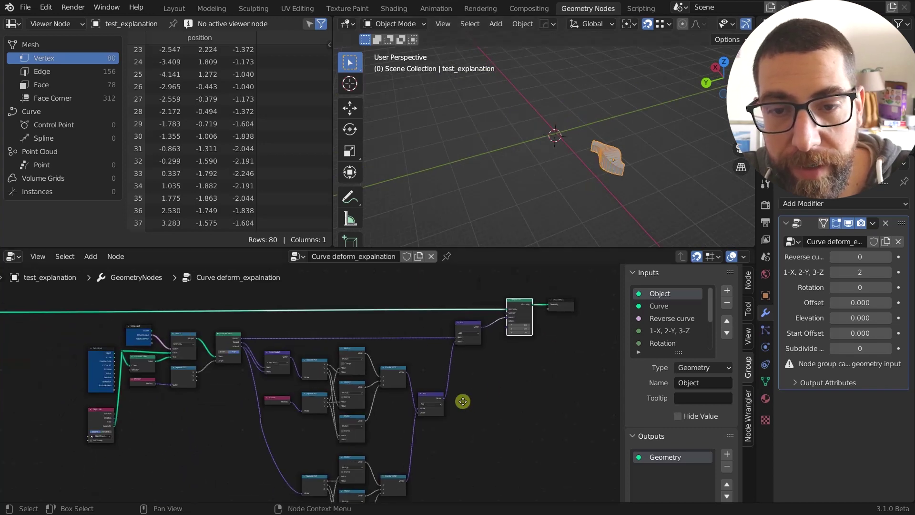
{"action": "middle_click_drag", "start_coordinate": [463, 401], "coordinate": [522, 324]}
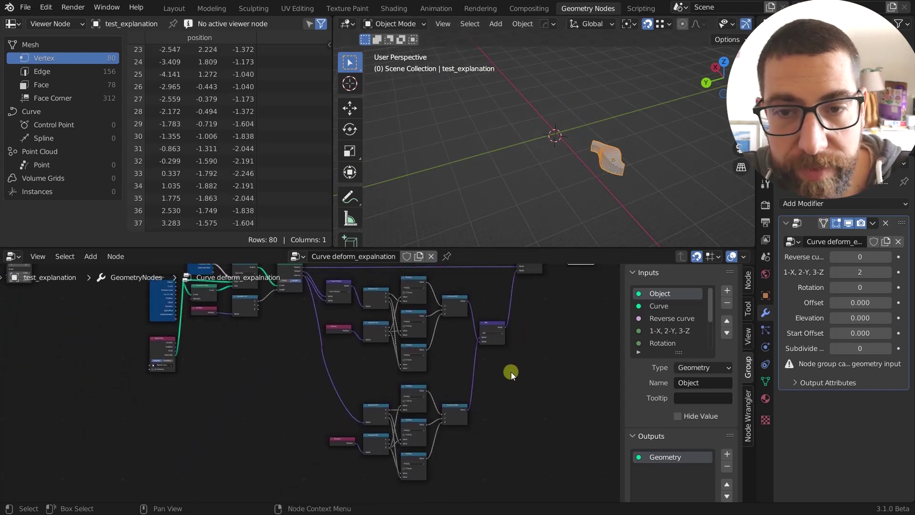
{"action": "scroll", "coordinate": [511, 371], "scroll_direction": "down", "scroll_amount": 3}
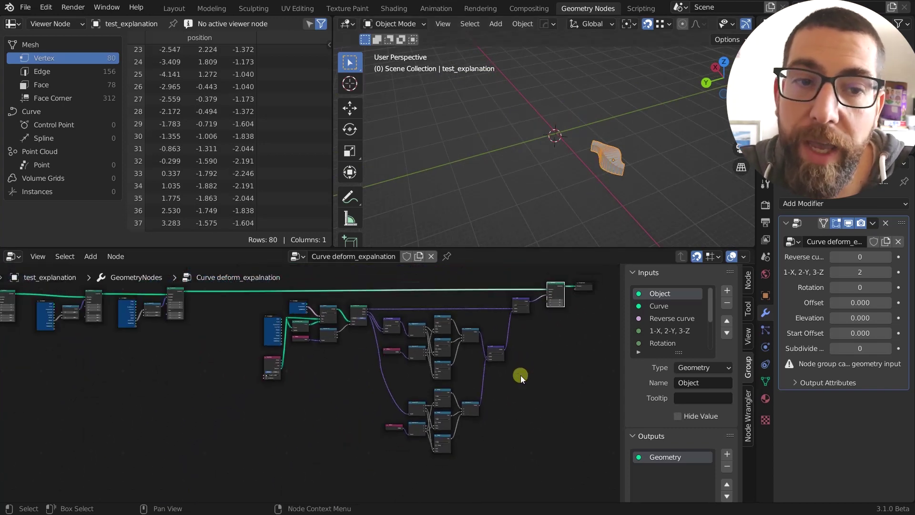
{"action": "scroll", "coordinate": [520, 375], "scroll_direction": "up", "scroll_amount": 3}
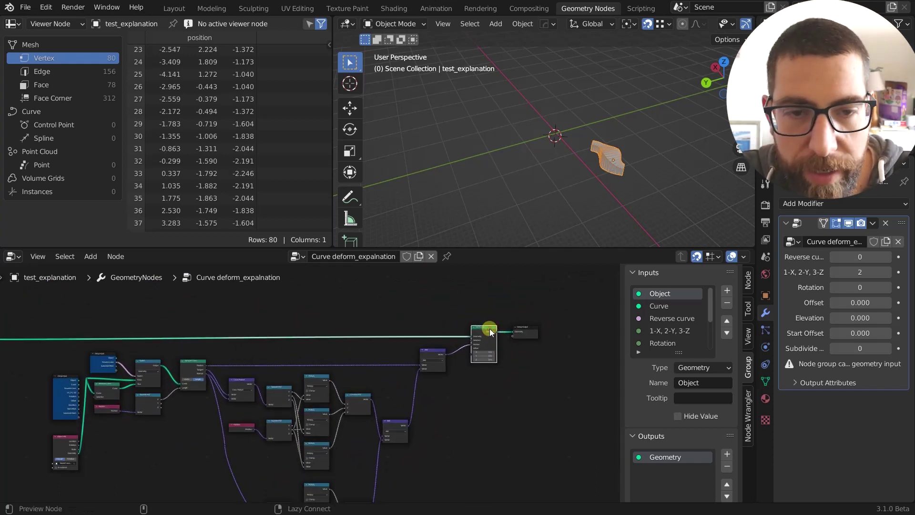
{"action": "scroll", "coordinate": [601, 181], "scroll_direction": "up", "scroll_amount": 4}
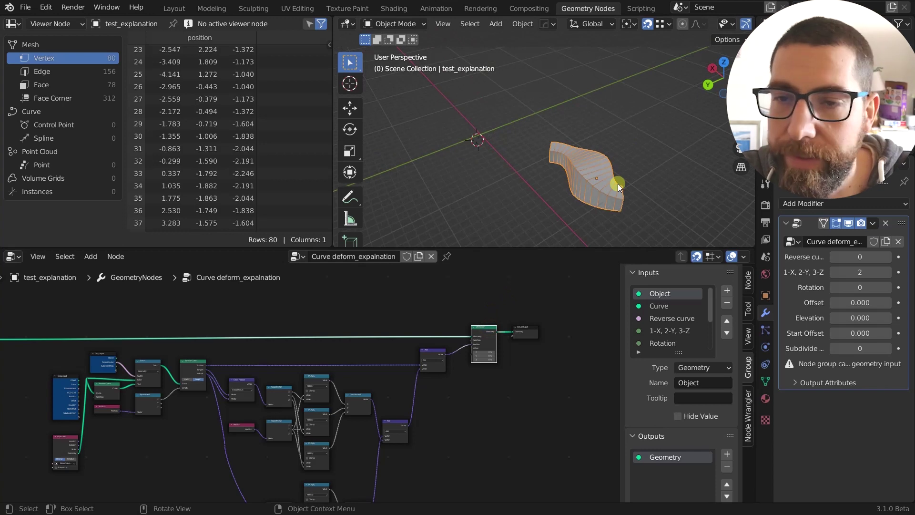
{"action": "scroll", "coordinate": [508, 333], "scroll_direction": "down", "scroll_amount": 4}
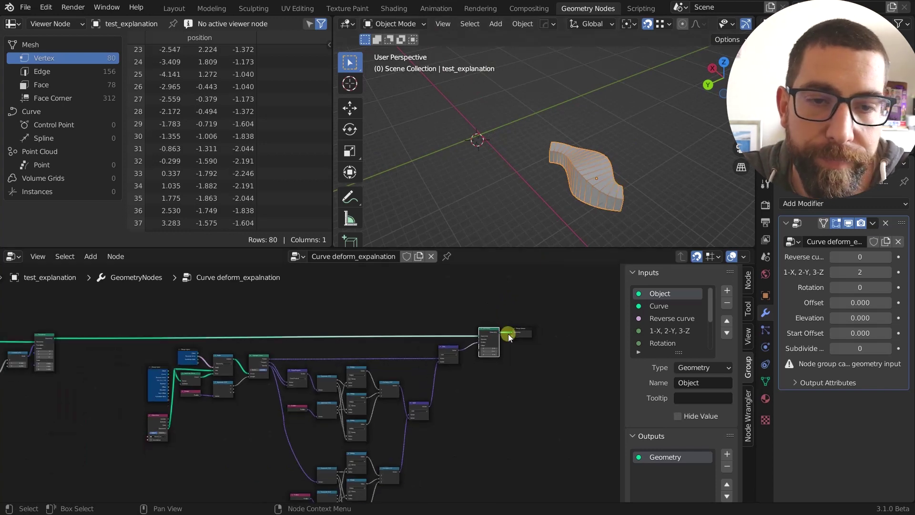
{"action": "middle_click_drag", "start_coordinate": [508, 333], "coordinate": [546, 390]}
{"action": "scroll", "coordinate": [547, 390], "scroll_direction": "down", "scroll_amount": 3}
{"action": "middle_click_drag", "start_coordinate": [231, 417], "coordinate": [297, 415]}
{"action": "scroll", "coordinate": [330, 416], "scroll_direction": "down", "scroll_amount": 2}
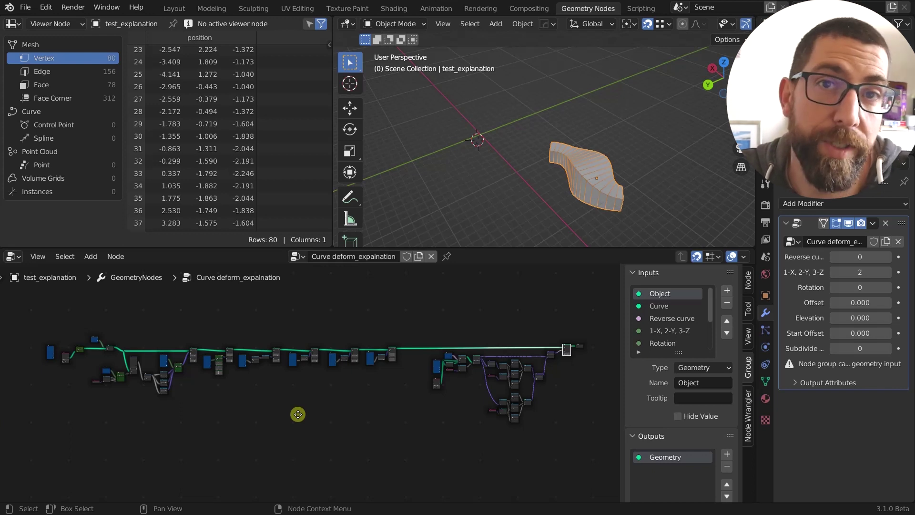